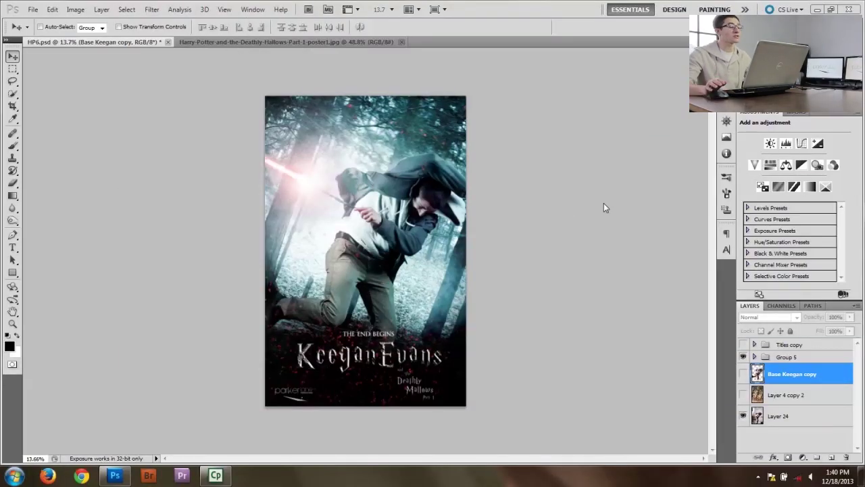
Compare the Harry Potter reference poster with the finished poster composite.
click(279, 42)
scroll(219, 221, down, 1)
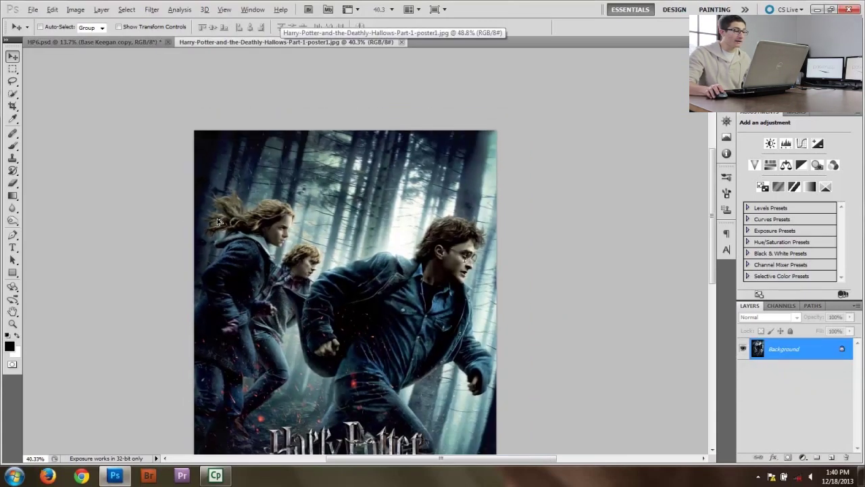
scroll(219, 222, down, 1)
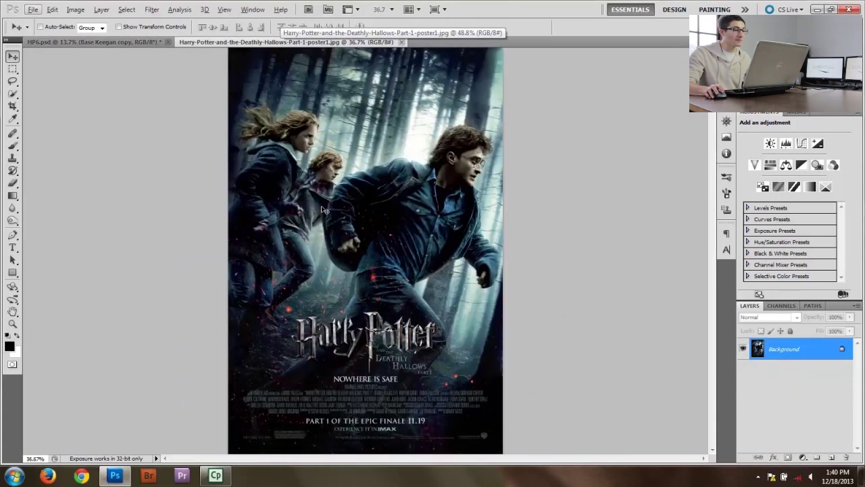
click(116, 41)
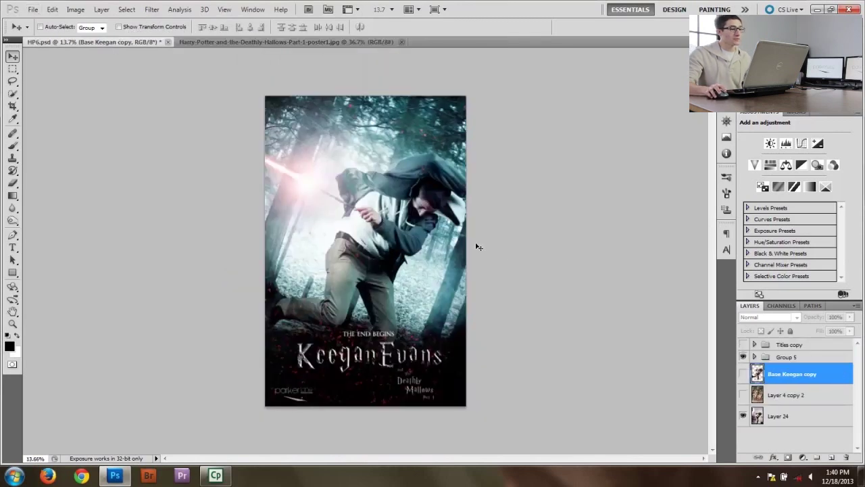
scroll(472, 262, up, 1)
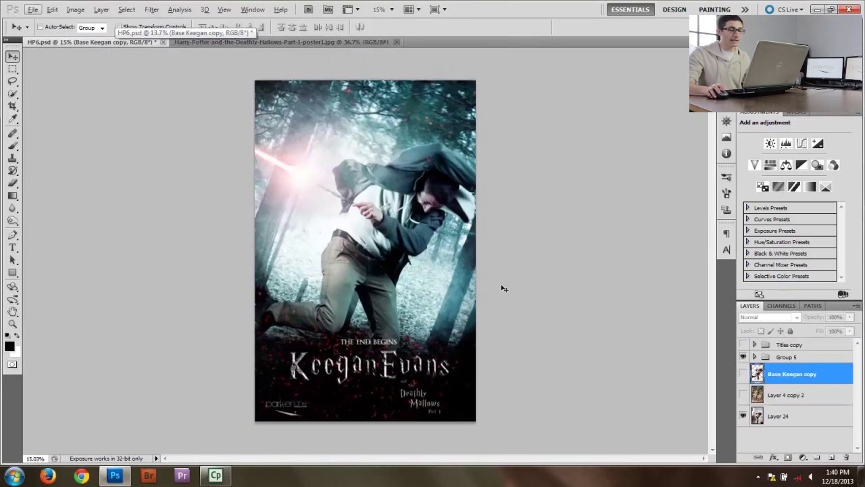
Hide Group 5 and Layer 24, and show the cut-out figure layer and the Layer 4 copy 2 forest background.
click(743, 357)
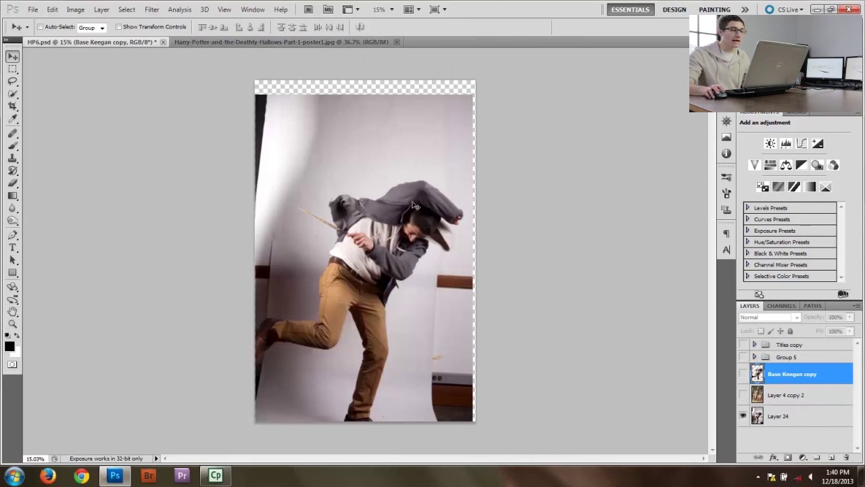
click(744, 374)
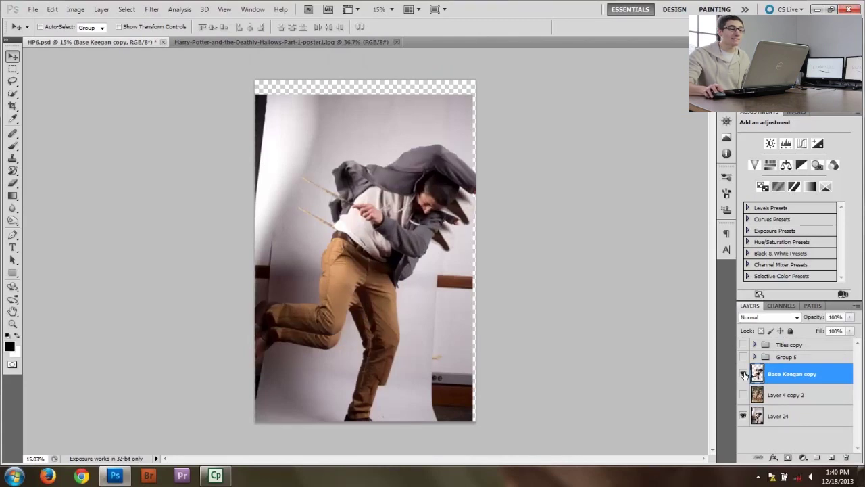
click(744, 416)
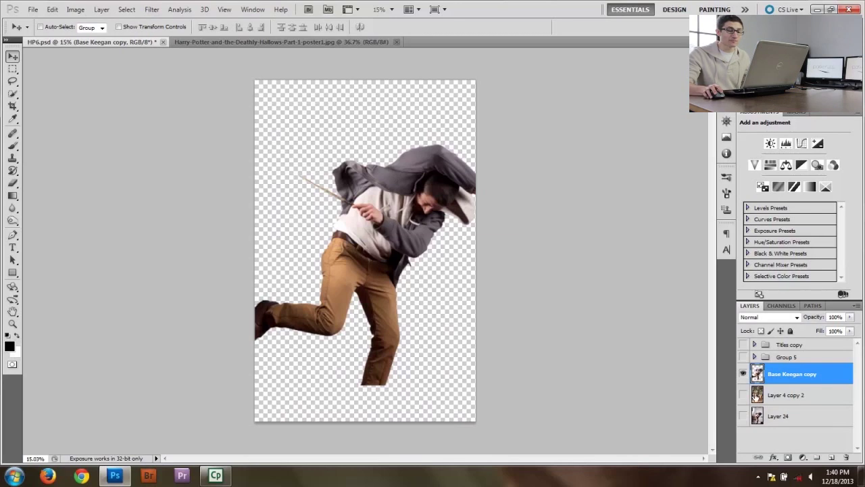
click(743, 395)
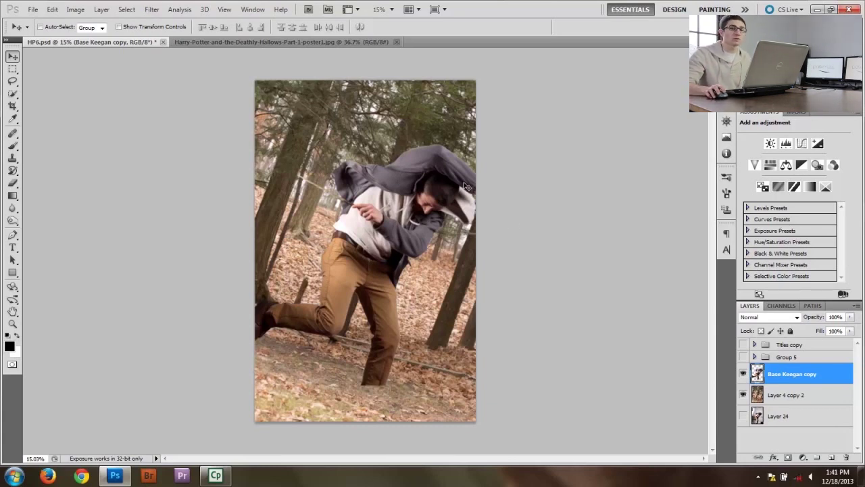
Check the reference poster, hide the cut-out figure layer and select the Layer 4 copy 2 forest background.
click(273, 41)
click(123, 42)
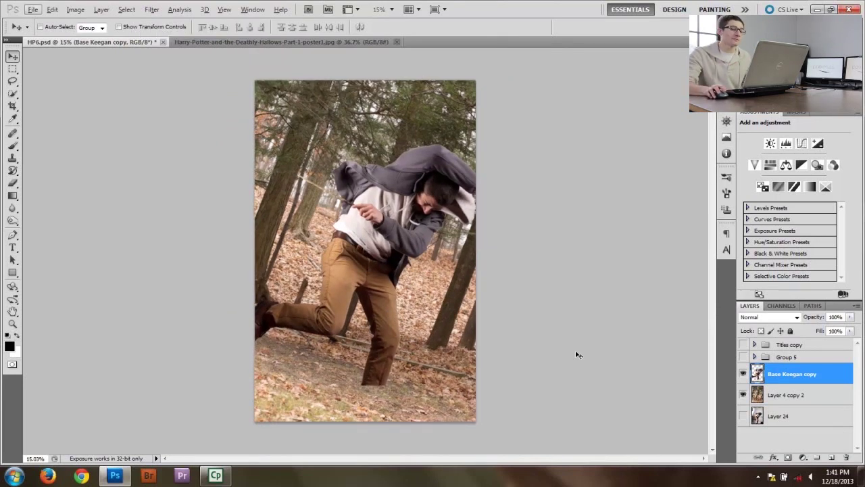
click(743, 376)
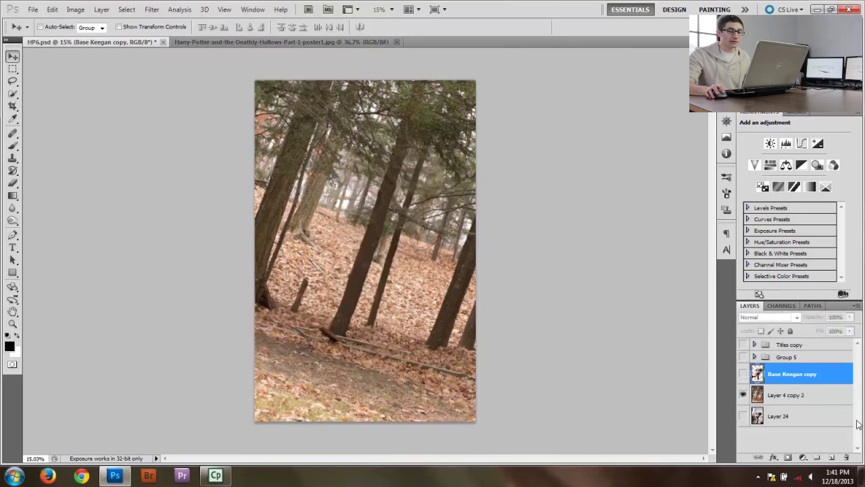
click(791, 397)
Examine the forest background and its lighting in the Harry Potter reference poster.
click(203, 43)
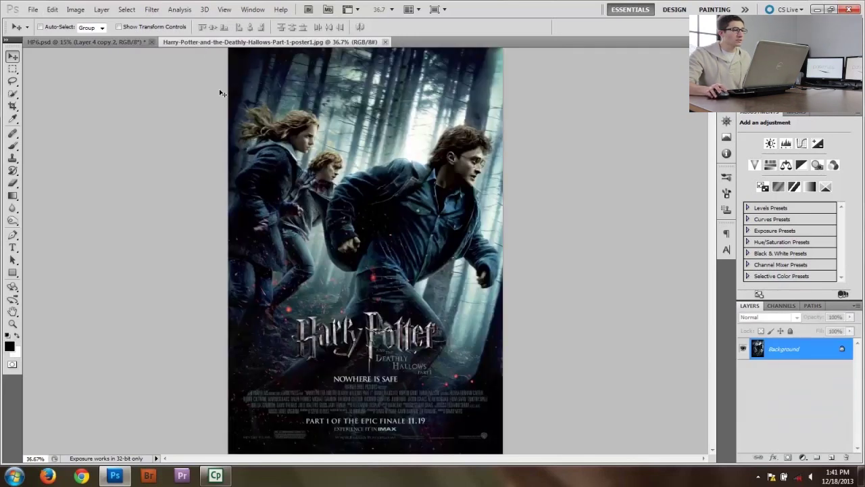
scroll(382, 114, up, 2)
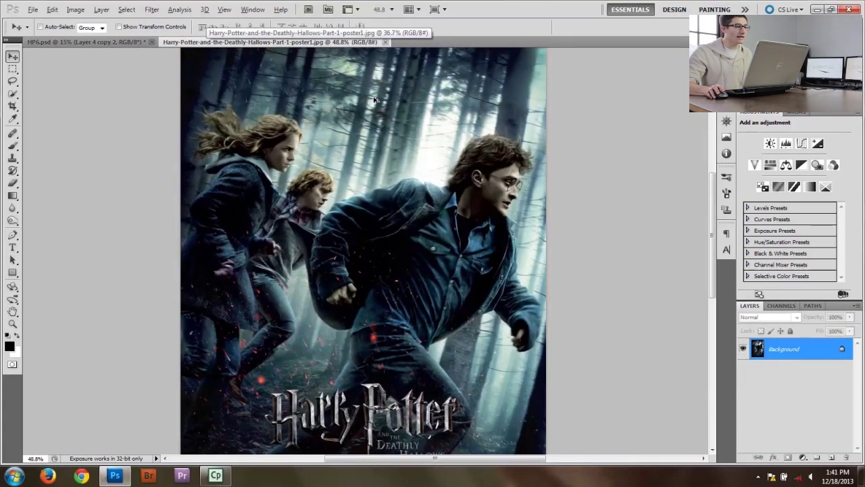
click(106, 43)
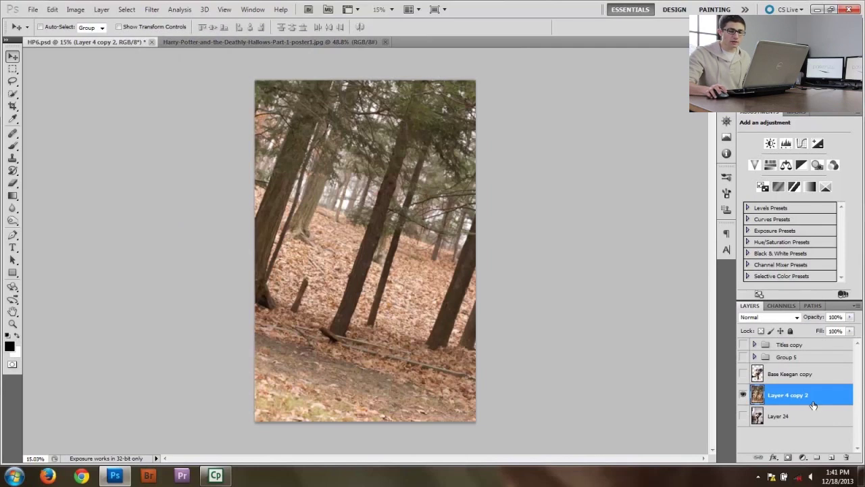
Duplicate the Layer 4 copy 2 forest layer and apply Motion Blur to the copy with angle 8° and distance 42 pixels.
key(ctrl+j)
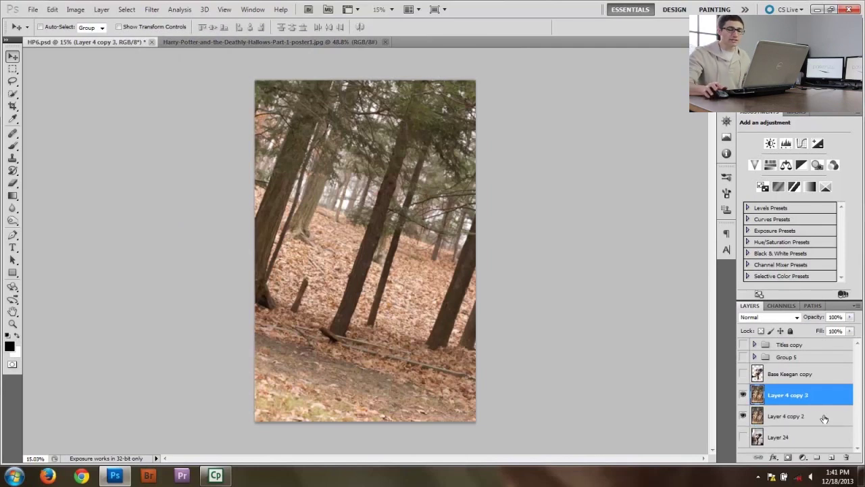
click(152, 10)
mouse_move(186, 109)
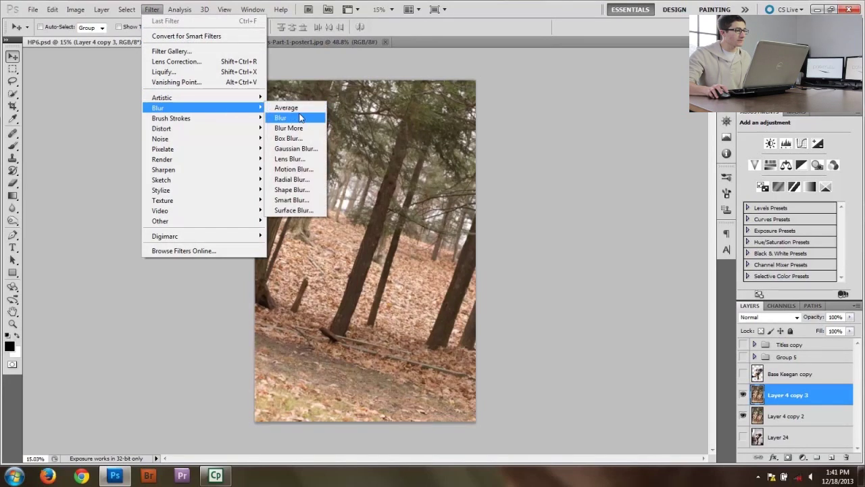
click(297, 170)
drag(85, 310, 76, 313)
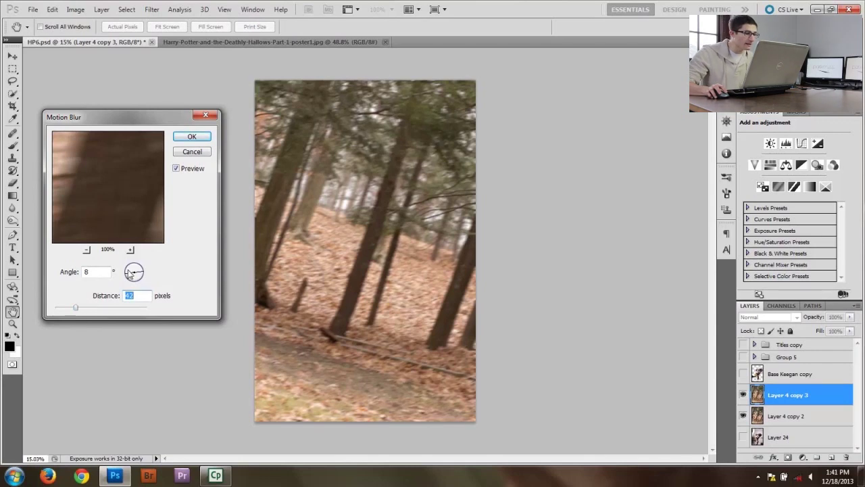
click(192, 137)
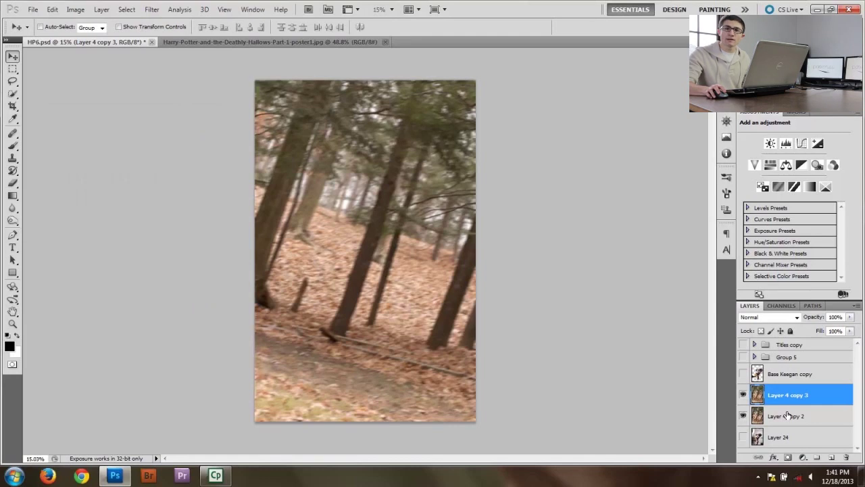
Add a black mask to the blurred forest layer and paint white over the upper trees with a 500-pixel brush at 60% opacity.
click(789, 458)
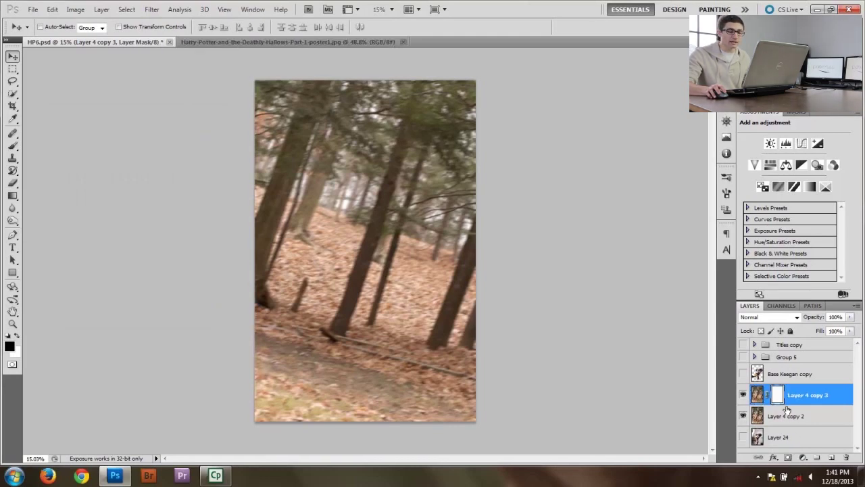
key(ctrl+i)
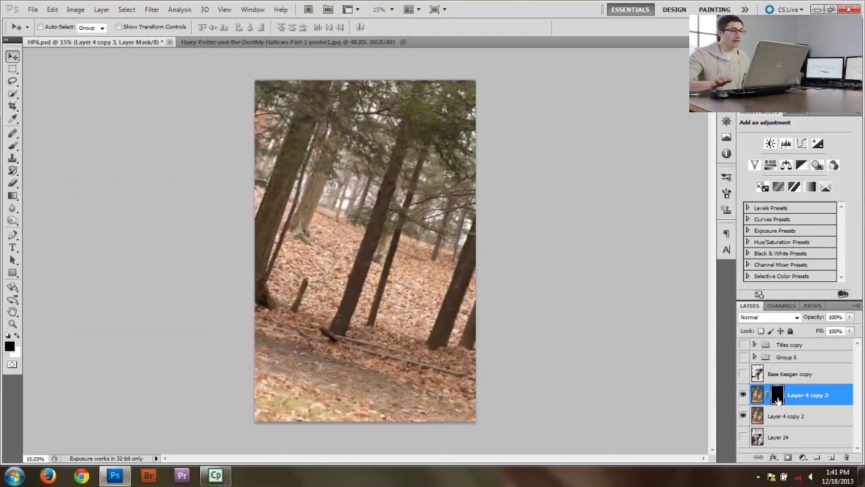
key(b)
key(x)
scroll(377, 162, up, 1)
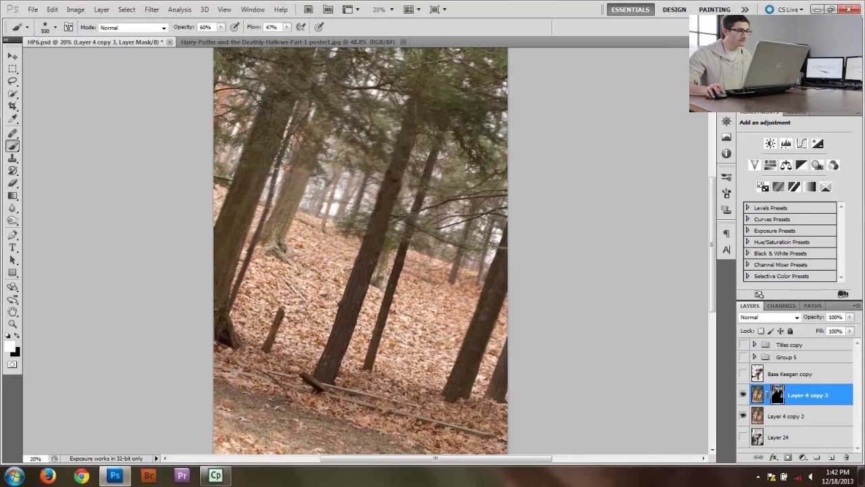
scroll(325, 81, up, 1)
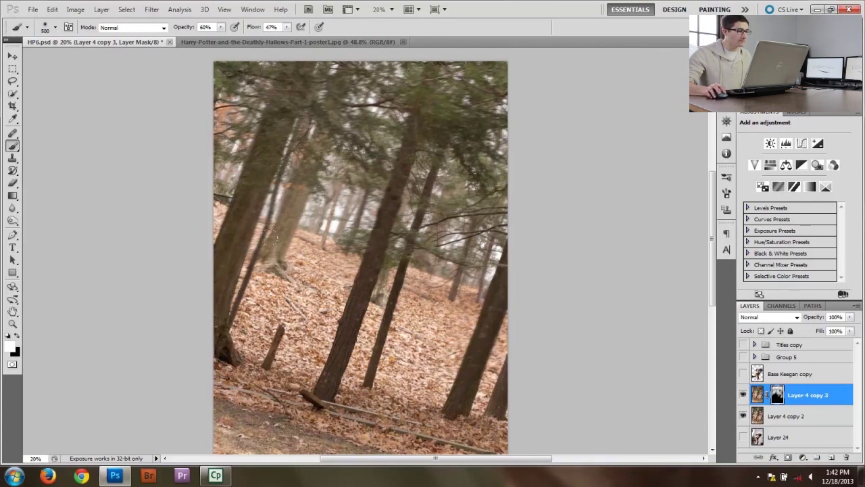
scroll(385, 227, down, 2)
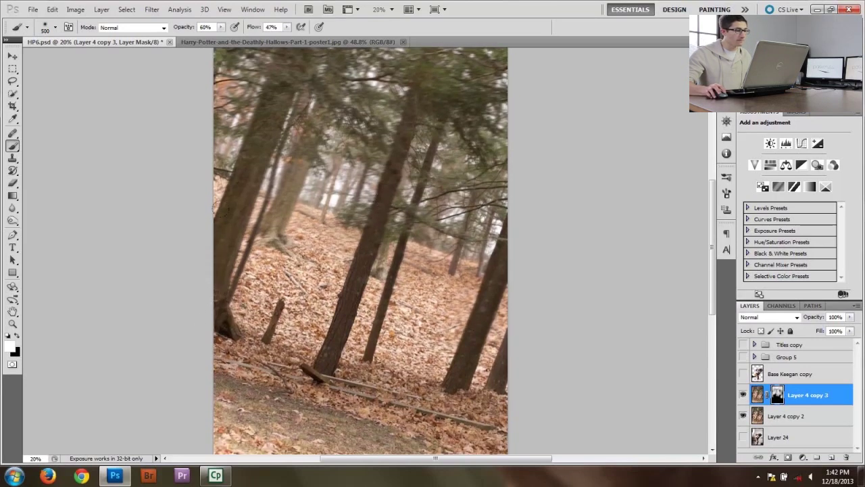
scroll(316, 248, down, 2)
scroll(426, 167, down, 1)
scroll(436, 171, down, 1)
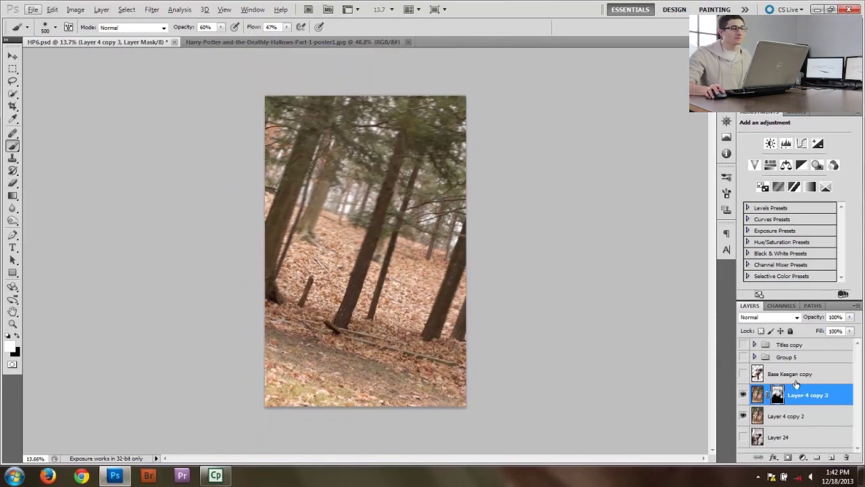
Check the reference poster and add a brightening Curves adjustment above the blurred forest layer, raising input 74 to output 183.
click(234, 45)
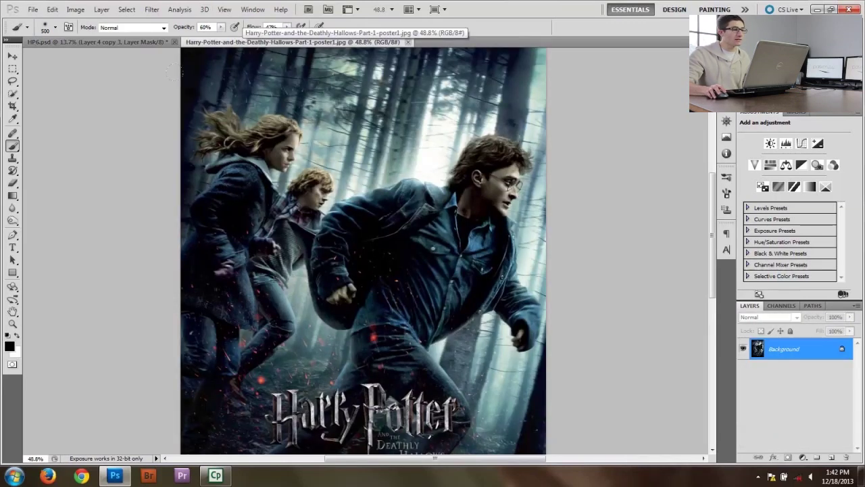
click(131, 40)
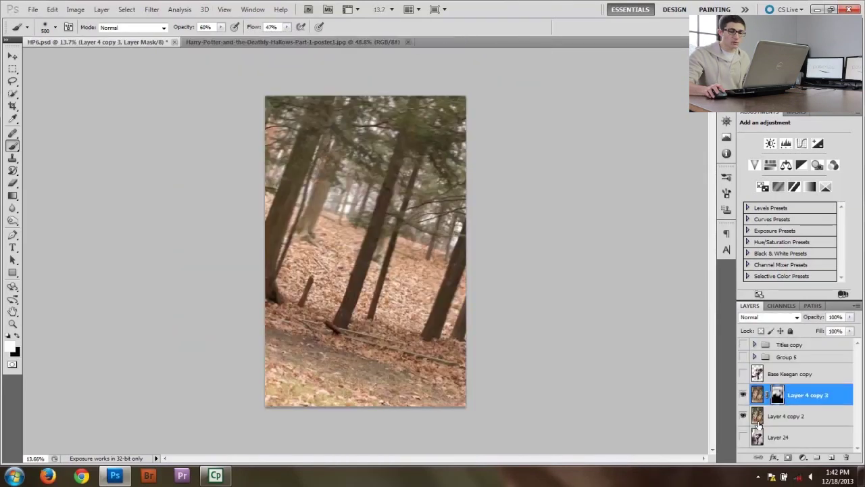
click(803, 457)
click(786, 297)
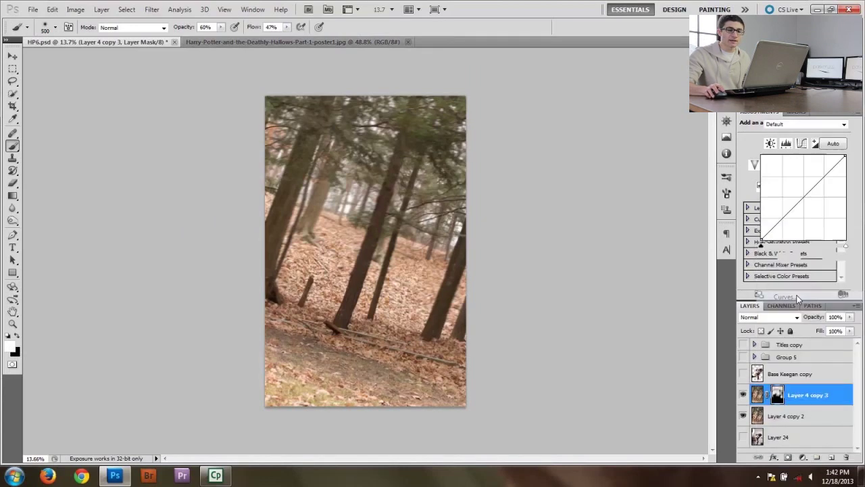
drag(793, 200, 786, 179)
In the brightening curve's blending options, split the Underlying Layer black slider to 0 / 187.
double_click(835, 394)
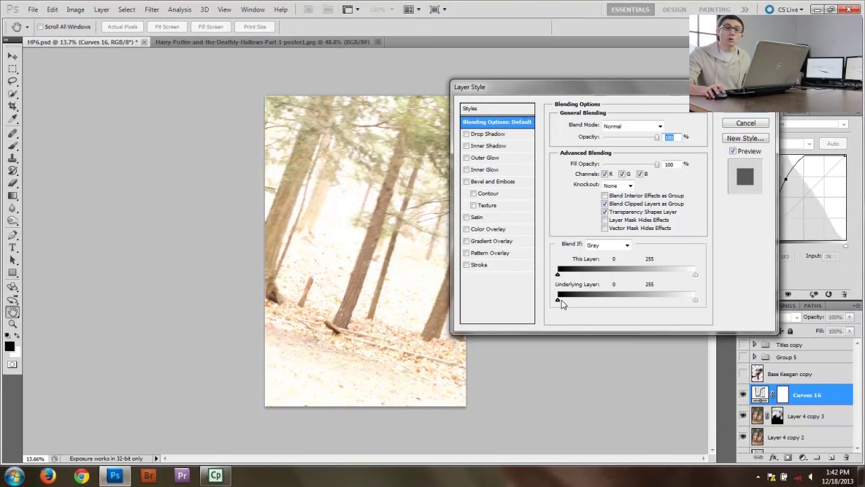
key(alt)
drag(560, 305, 659, 307)
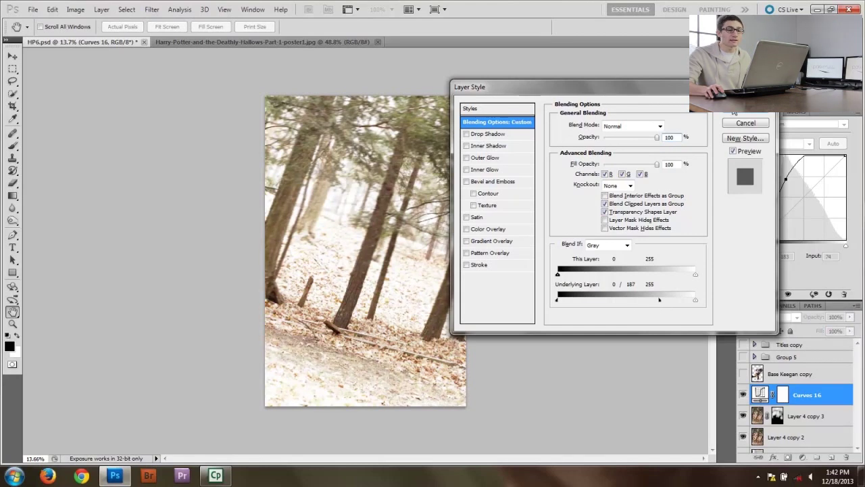
key(Return)
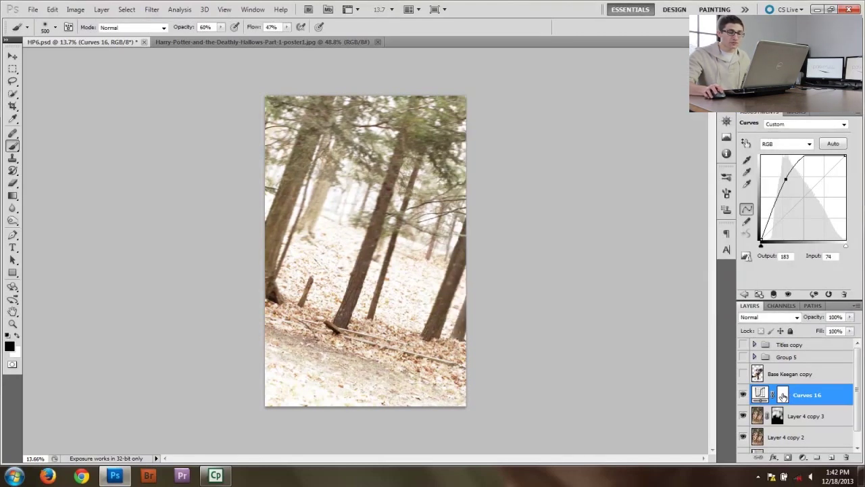
Invert the brightening curve's mask to black and draw a large white radial gradient on it from the middle of the forest outward.
click(782, 396)
key(ctrl+i)
key(x)
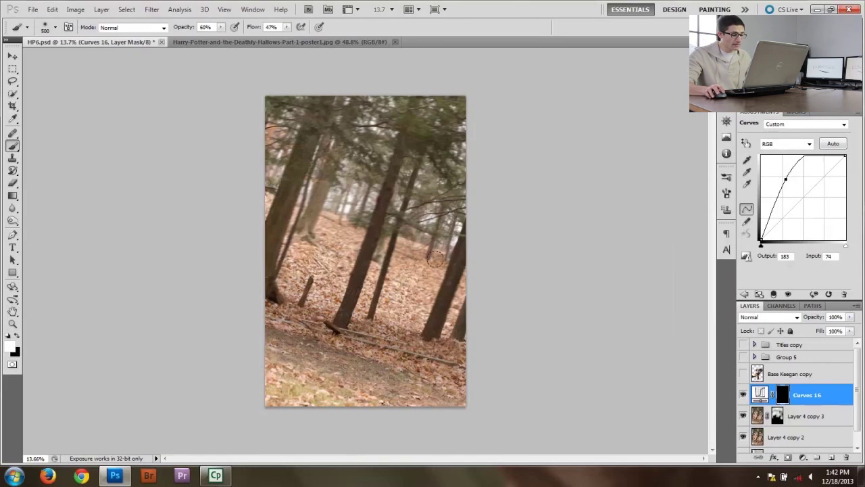
key(g)
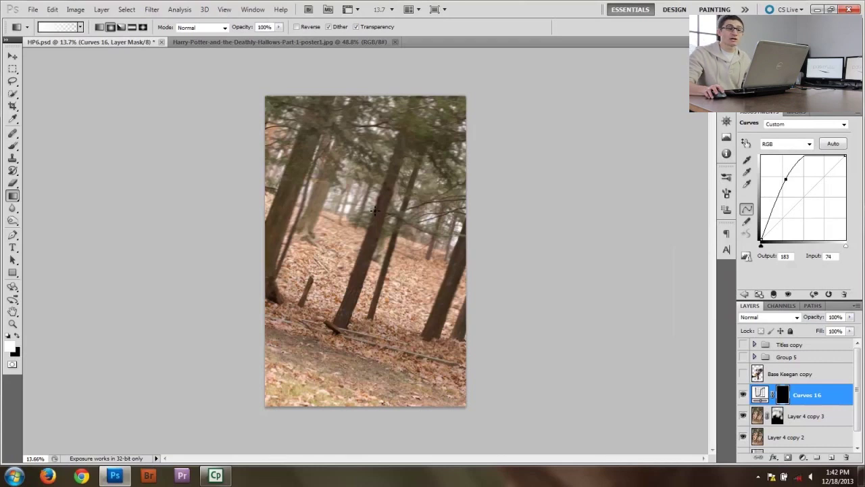
drag(335, 208, 105, 134)
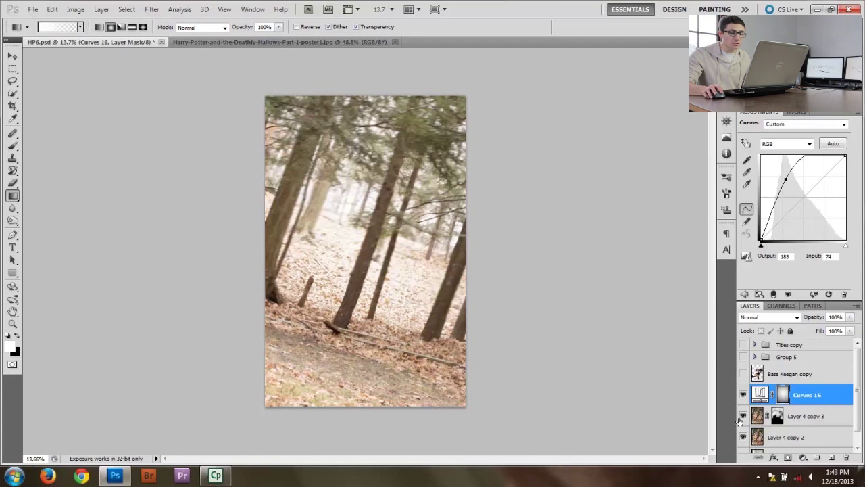
Add a second Curves adjustment that darkens the forest, lowering input 168 to output 66.
click(803, 457)
click(744, 306)
drag(803, 200, 817, 218)
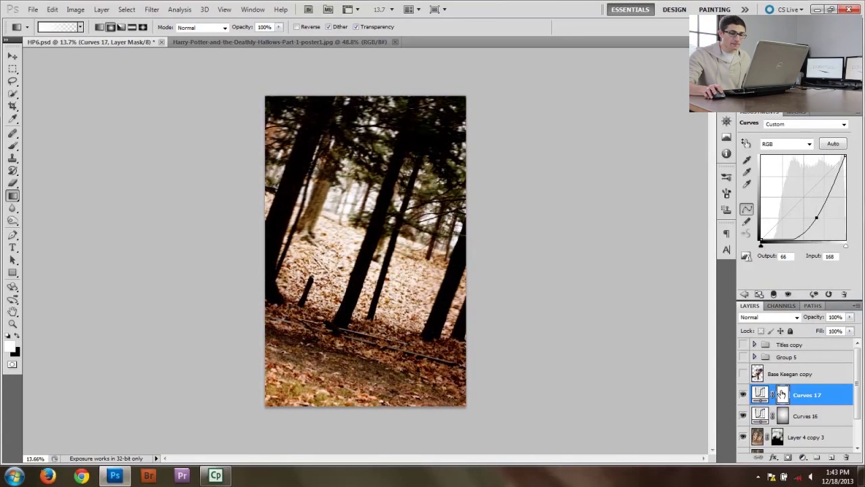
Invert the darkening curve's mask to black and paint white over the foreground ground and tree bases with a 900-pixel brush.
key(ctrl+i)
key(b)
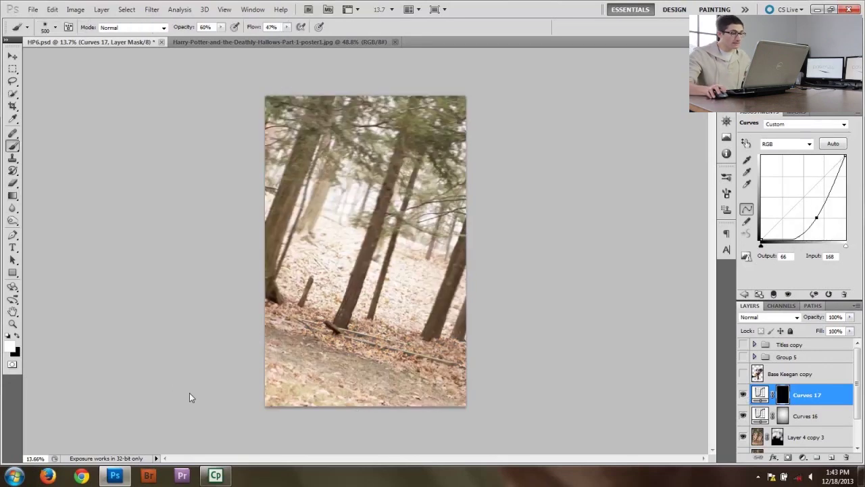
mouse_move(365, 350)
mouse_down()
mouse_move(318, 352)
mouse_move(440, 355)
mouse_move(284, 344)
mouse_move(433, 345)
mouse_move(284, 321)
mouse_move(446, 386)
mouse_move(232, 364)
mouse_move(446, 389)
mouse_move(290, 318)
mouse_move(453, 317)
mouse_move(252, 311)
mouse_move(440, 308)
mouse_up()
drag(248, 358, 449, 398)
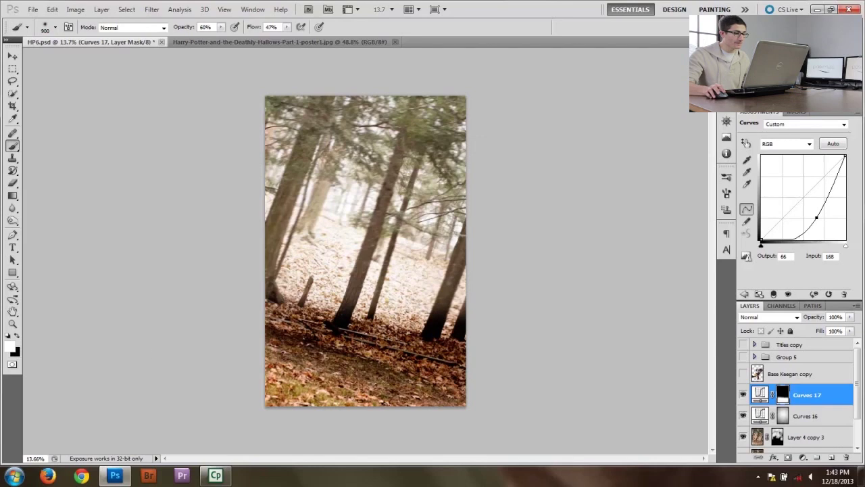
Paint one more white stroke across the tree bases on the darkening curve's mask.
drag(444, 303, 234, 301)
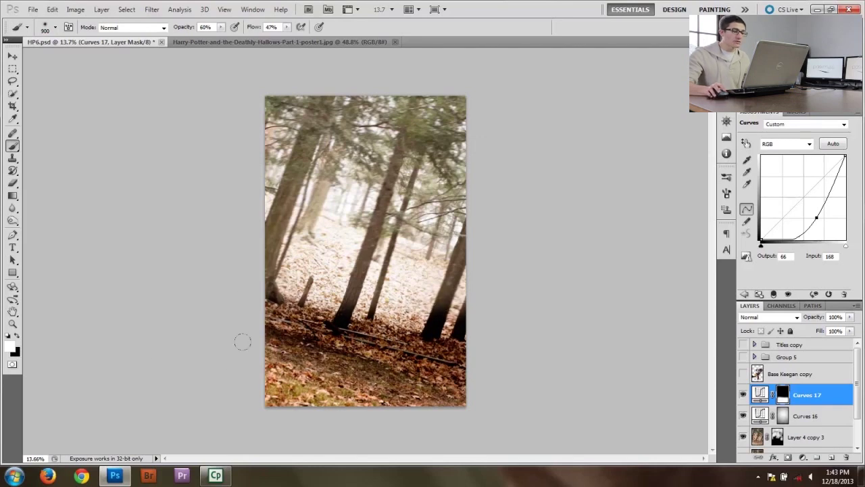
click(817, 457)
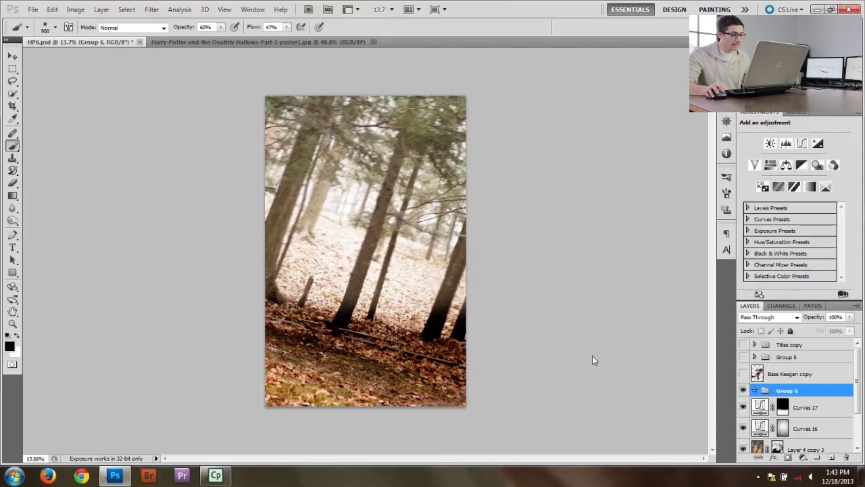
key(ctrl+z)
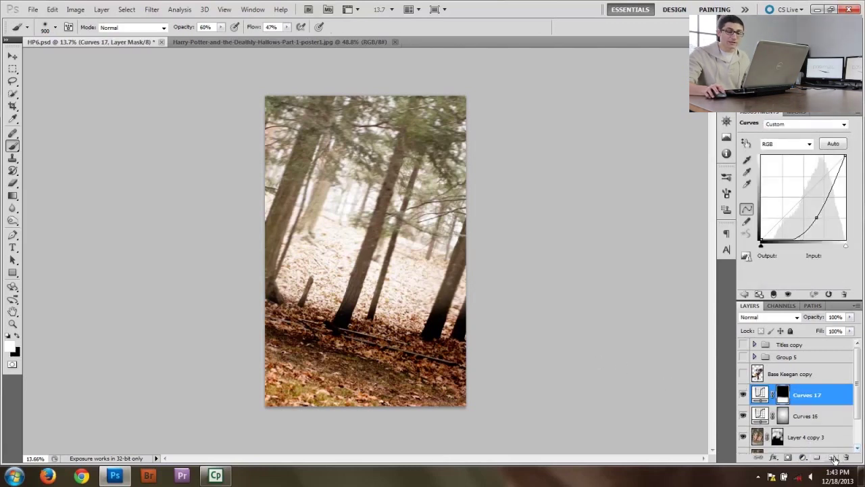
Add a new empty layer above the darkening curve and choose the 177-pixel smoke brush tip.
click(833, 458)
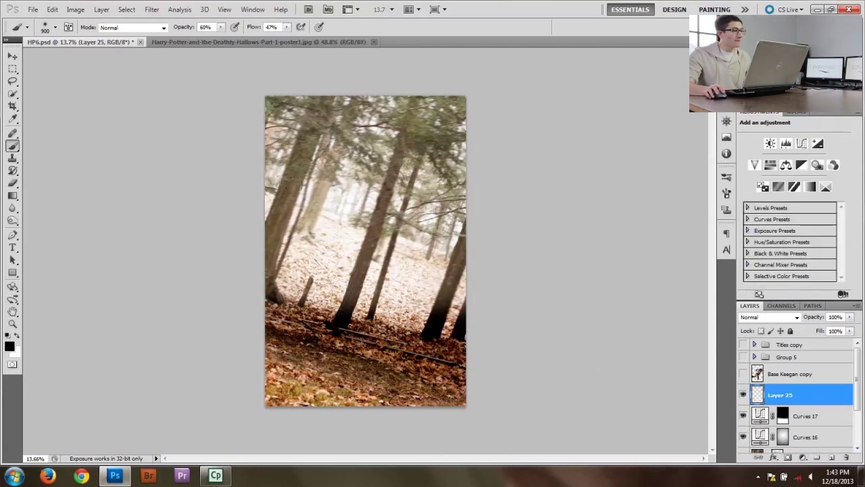
click(56, 27)
scroll(32, 160, down, 10)
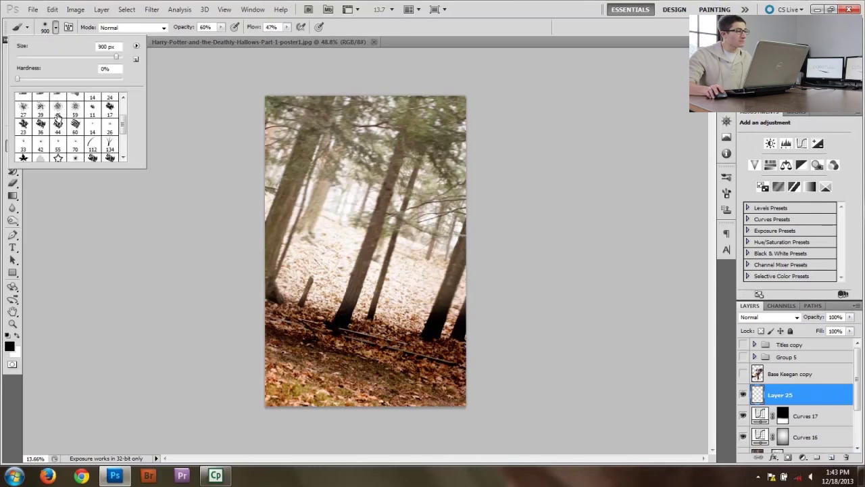
click(40, 155)
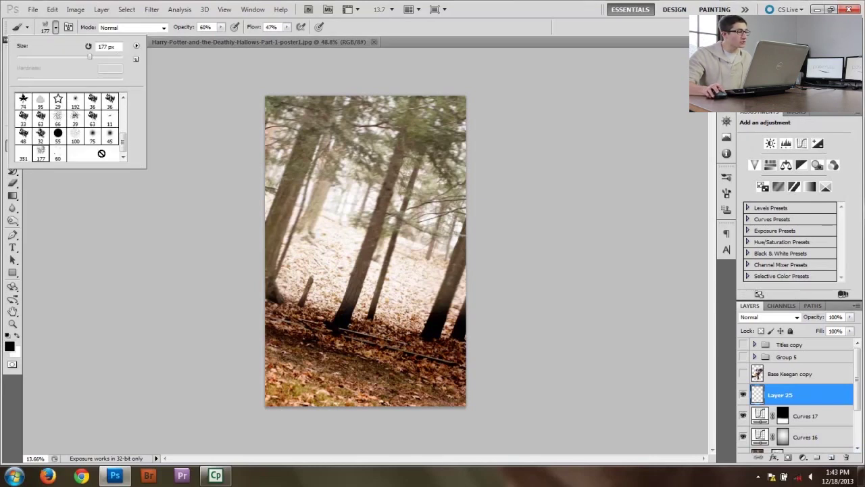
click(58, 29)
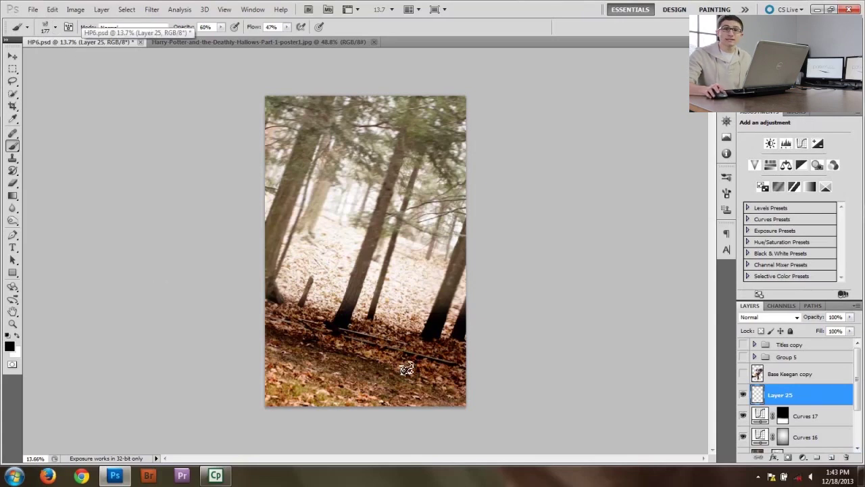
Enlarge the smoke brush to 900 pixels and make white the painting colour.
key(bracketright)
key(bracketright)
key(bracketright)
key(bracketright)
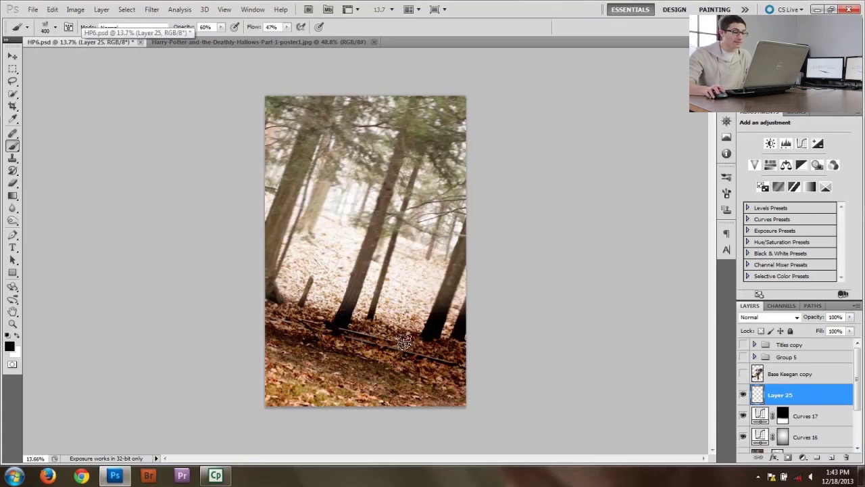
key(bracketright)
key(bracketright)
key(bracketright)
key(bracketright)
key(bracketright)
key(x)
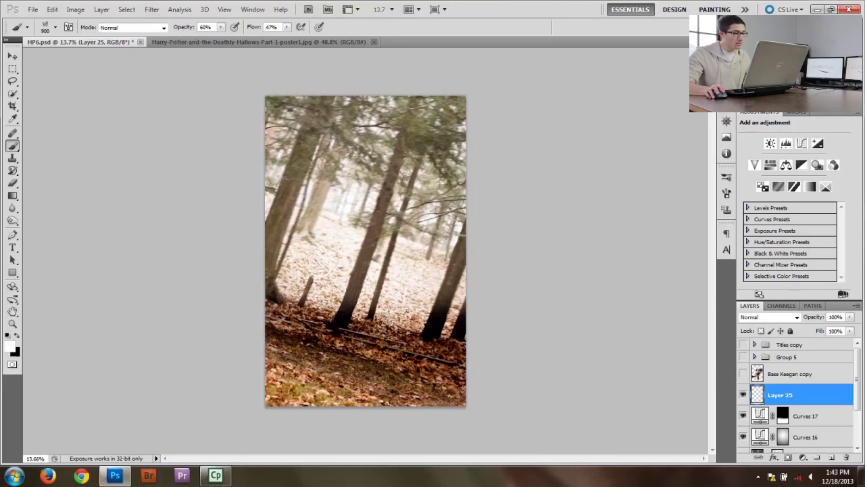
Check the smoke brush's Transfer settings.
click(727, 195)
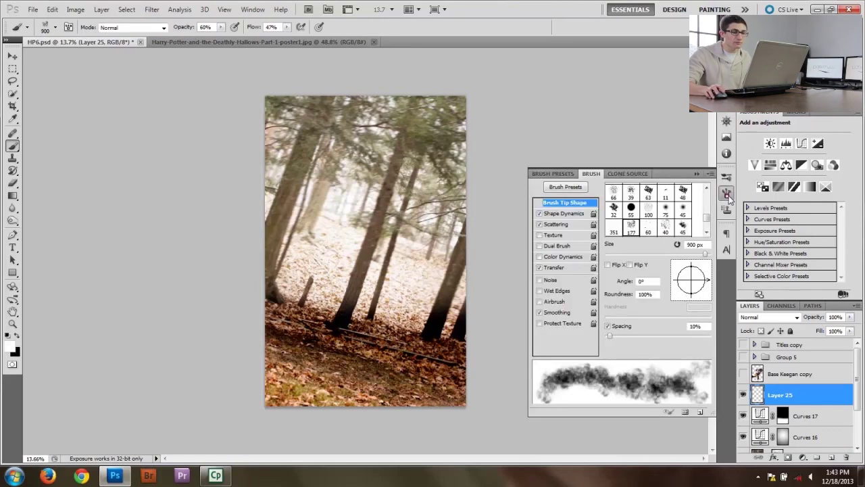
click(557, 269)
drag(667, 196, 694, 201)
click(697, 174)
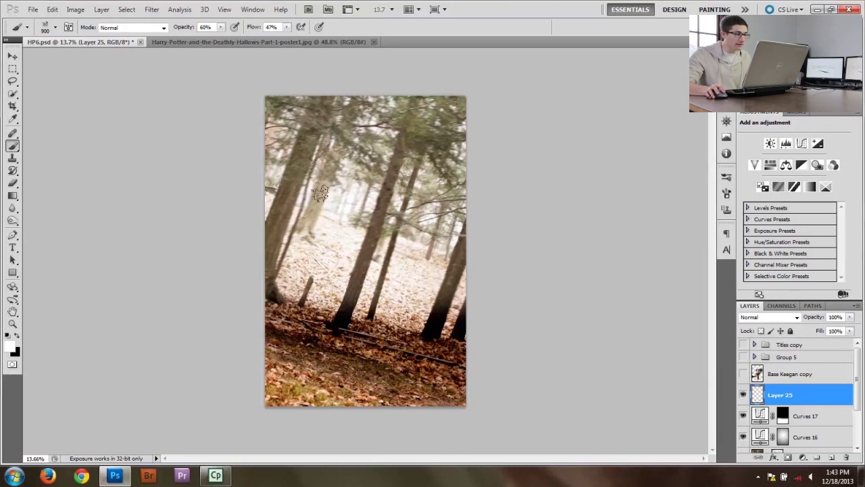
Paint white smoke over the forest at 30% brush opacity and lower the smoke layer's opacity to about 49%.
key(3)
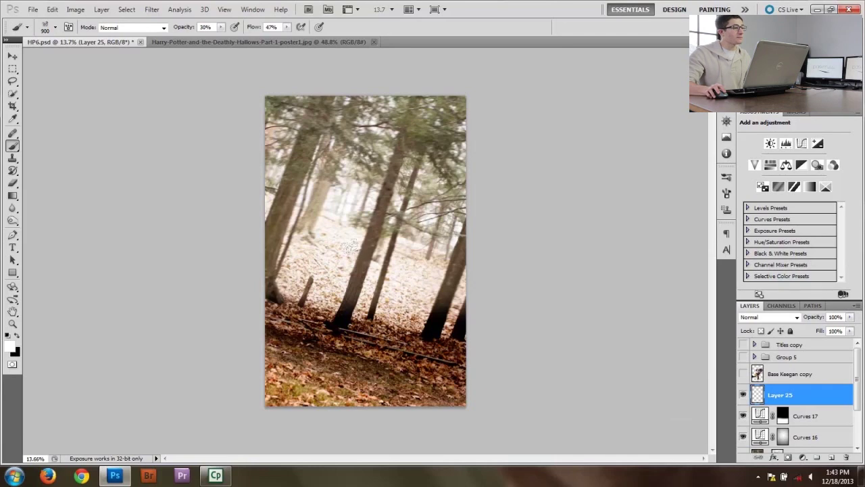
mouse_move(417, 291)
mouse_down()
mouse_move(433, 325)
mouse_move(426, 196)
mouse_move(326, 104)
mouse_move(277, 195)
mouse_move(289, 303)
mouse_move(404, 348)
mouse_move(329, 322)
mouse_move(280, 190)
mouse_move(373, 94)
mouse_move(471, 192)
mouse_move(452, 325)
mouse_move(245, 286)
mouse_move(374, 192)
mouse_up()
mouse_move(850, 317)
mouse_down()
mouse_move(842, 333)
mouse_move(812, 333)
mouse_up()
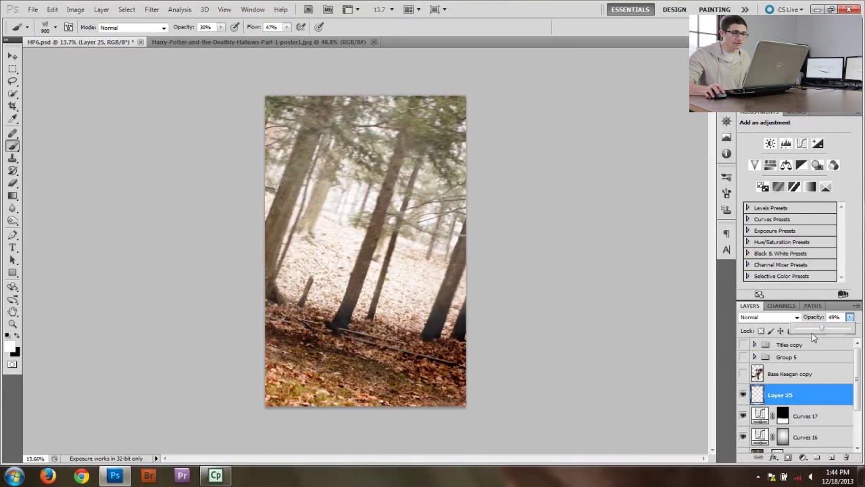
Add another empty layer above the smoke in Overlay mode and reduce the brush to 600 pixels.
click(831, 458)
key(bracketleft)
key(bracketleft)
key(bracketleft)
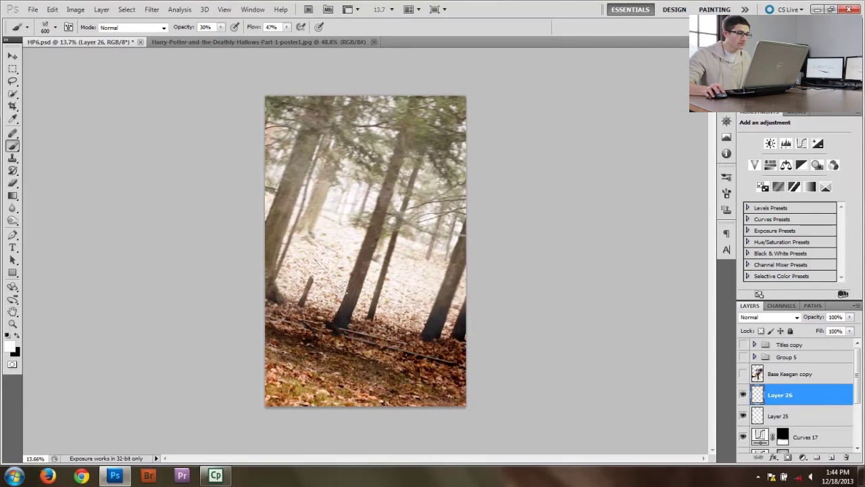
click(791, 318)
click(751, 169)
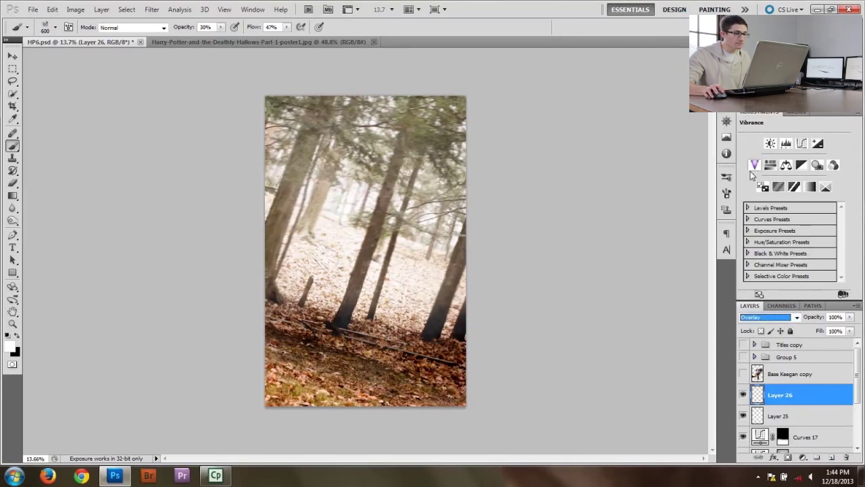
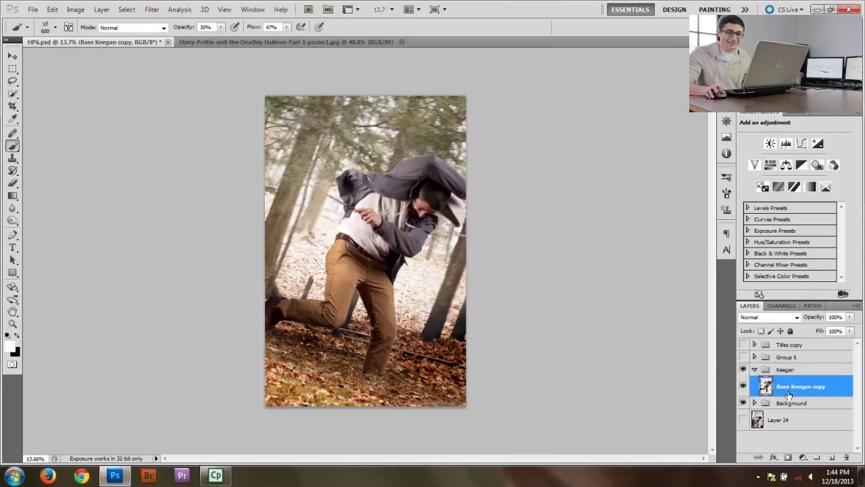
Duplicate the cut-out figure's layer, set the copy to Overlay and lower its opacity to about 21%.
key(ctrl+j)
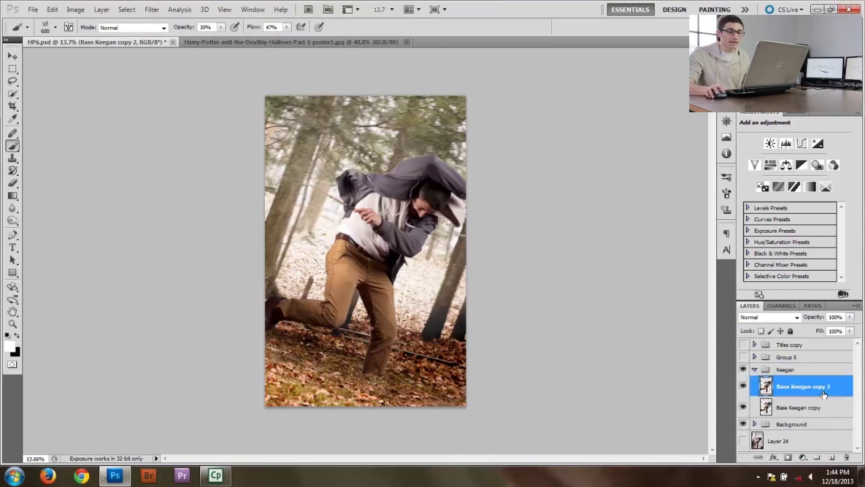
click(763, 317)
click(759, 169)
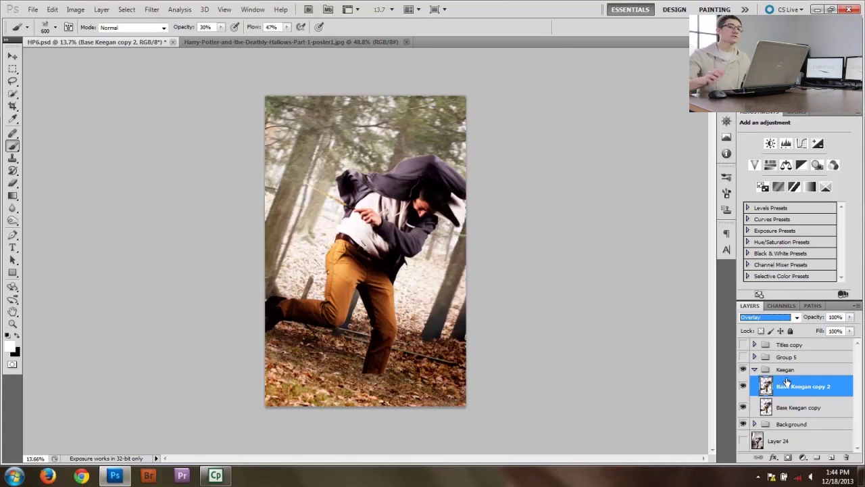
click(851, 318)
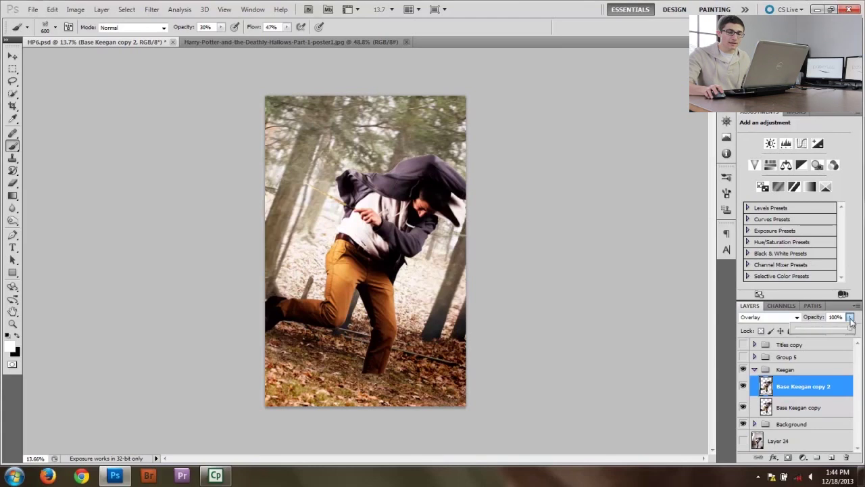
drag(820, 330, 825, 327)
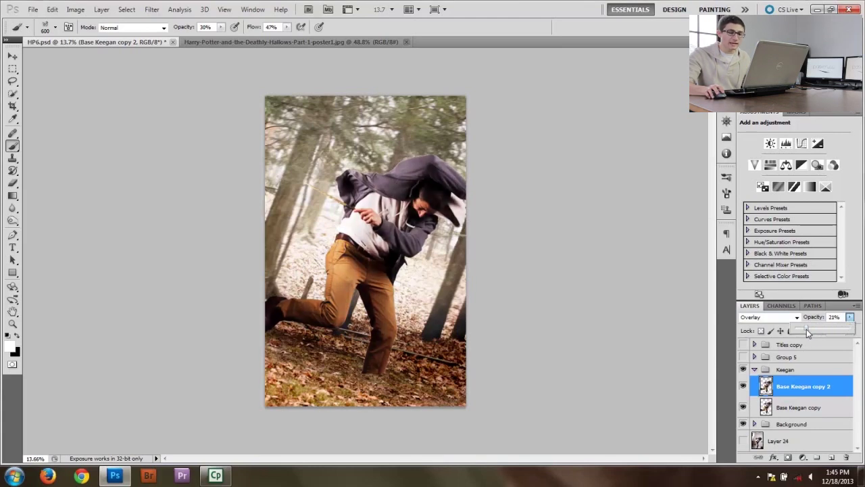
Compare the figure with and without its Overlay copy.
click(744, 386)
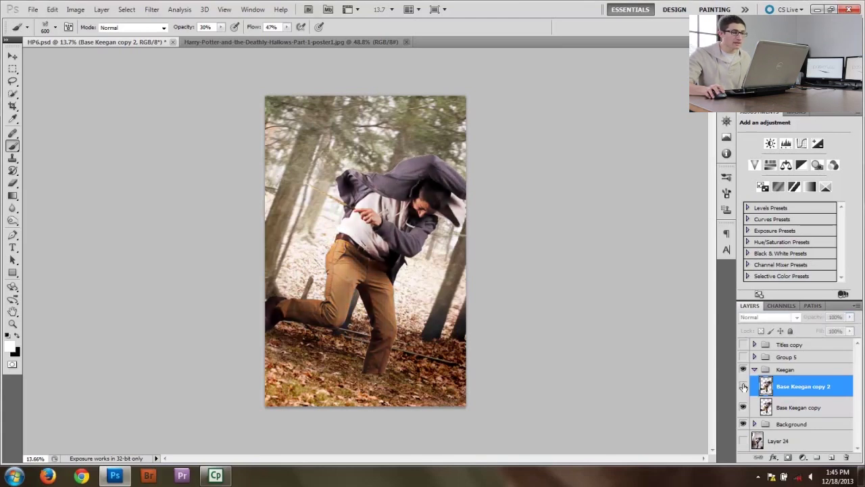
click(744, 386)
click(744, 387)
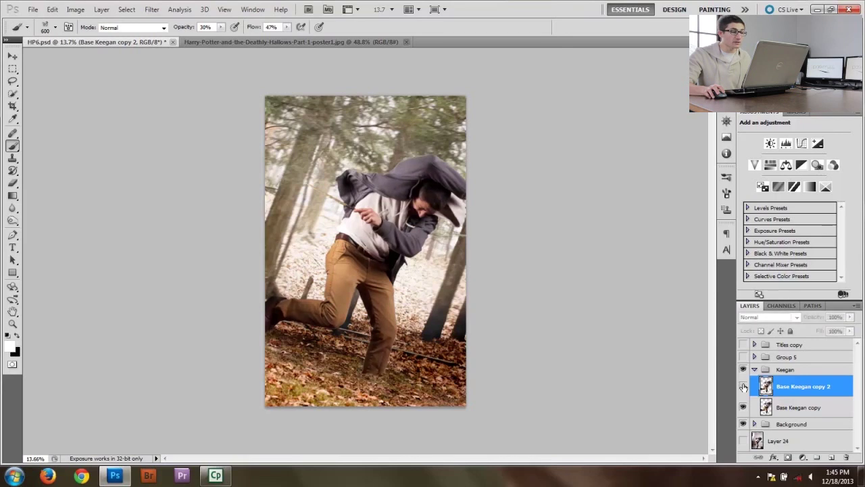
click(744, 386)
Add a Curves adjustment above the figure's Overlay copy that lowers input 141 to output 81.
click(797, 456)
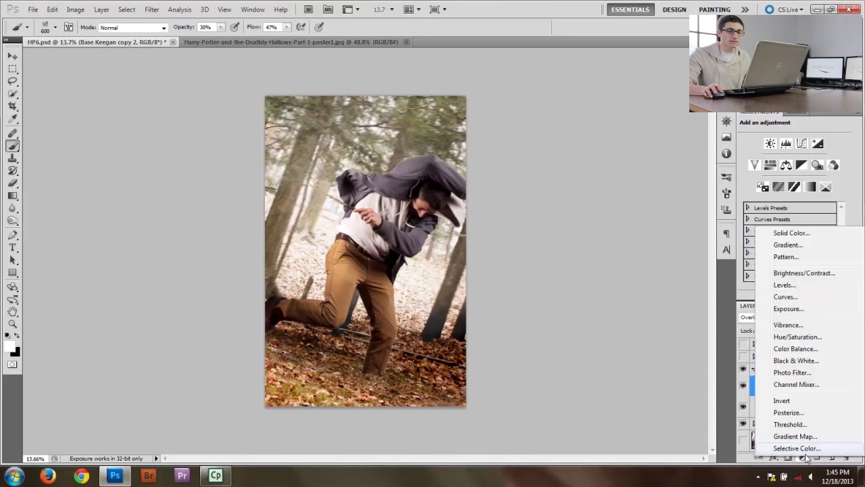
click(801, 302)
drag(800, 196, 807, 212)
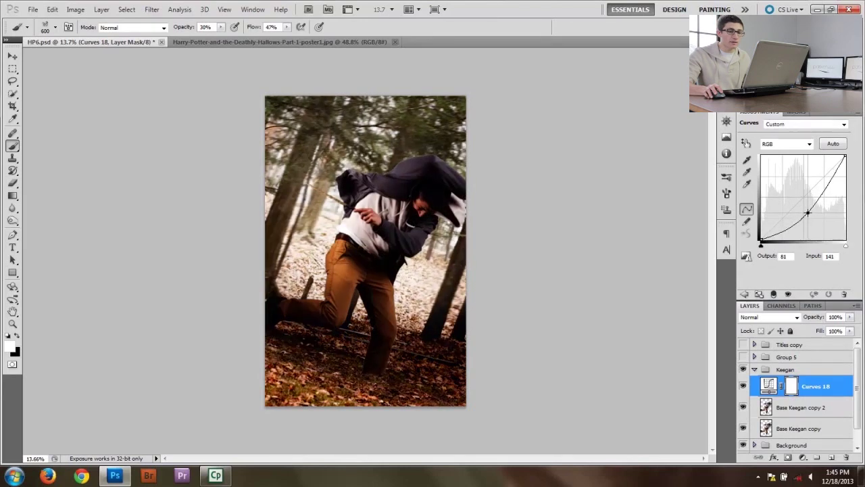
In the figure curve's blending options, split the Underlying Layer white slider to 0 / 108.
double_click(840, 384)
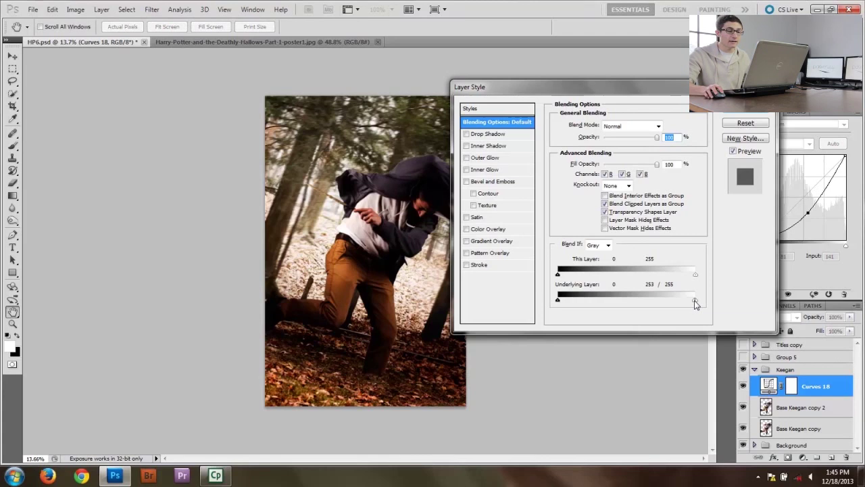
drag(679, 302, 551, 300)
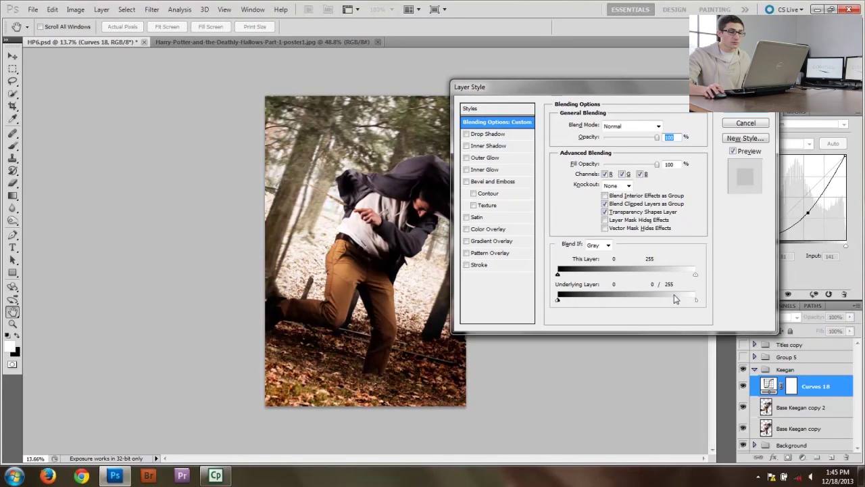
drag(668, 302, 619, 300)
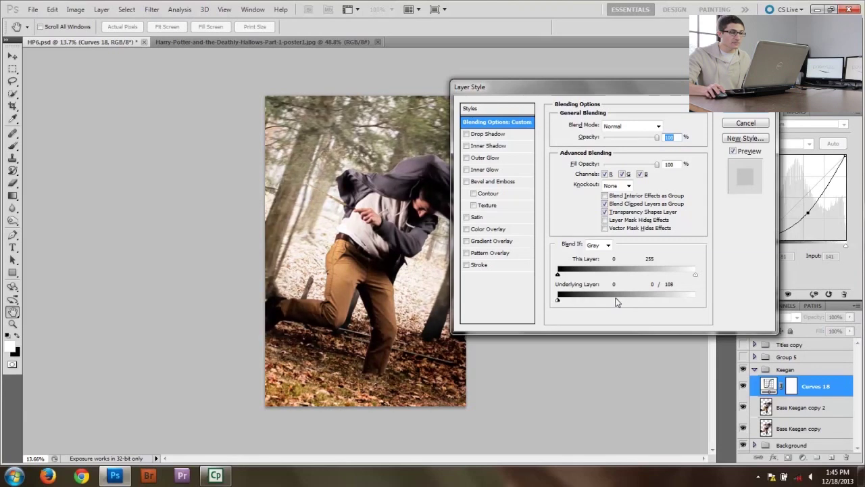
click(746, 112)
Invert the figure curve's mask to black and switch to a soft round brush tip.
click(793, 385)
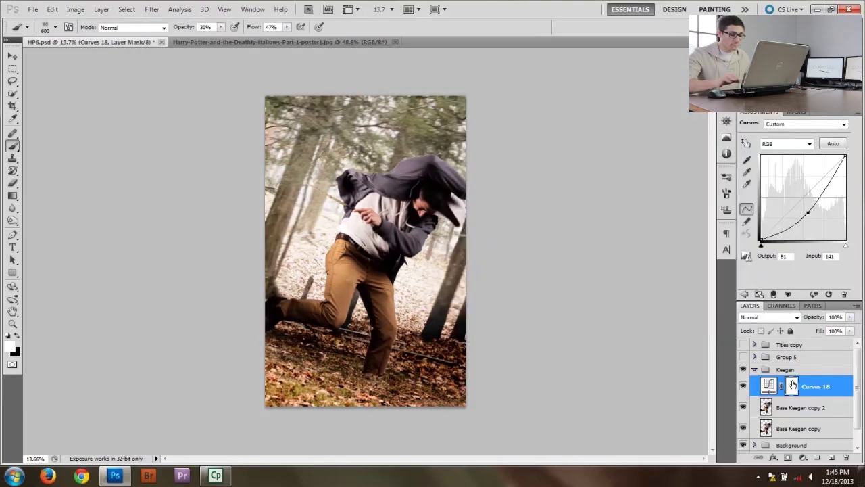
key(ctrl+i)
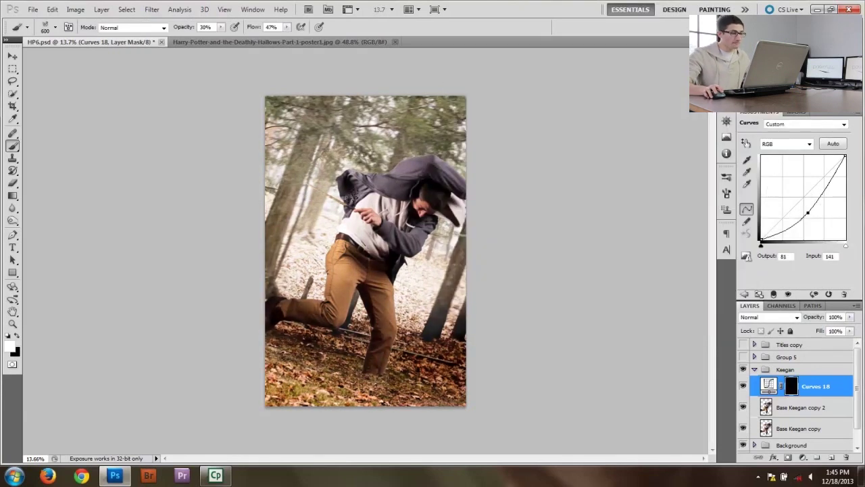
click(54, 27)
scroll(68, 129, up, 3)
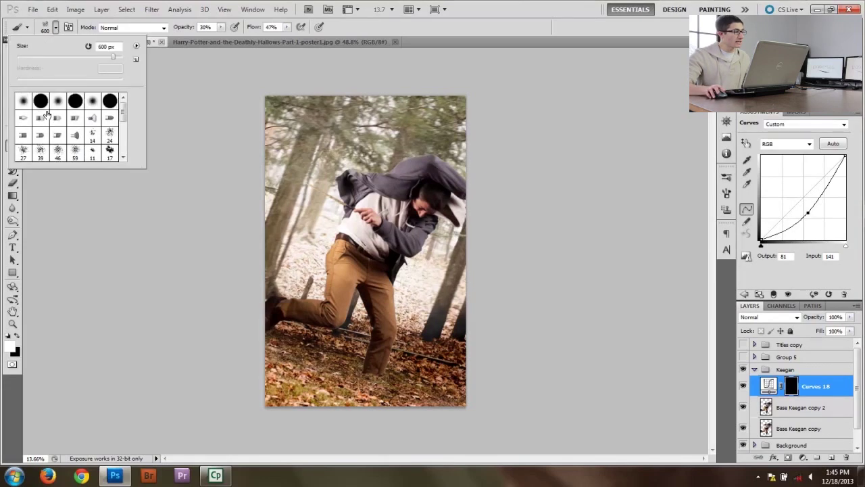
click(24, 101)
key(Return)
Paint white on the figure curve's mask with a 250 px soft brush at 60% opacity to shade the jacket and trousers.
scroll(445, 239, up, 6)
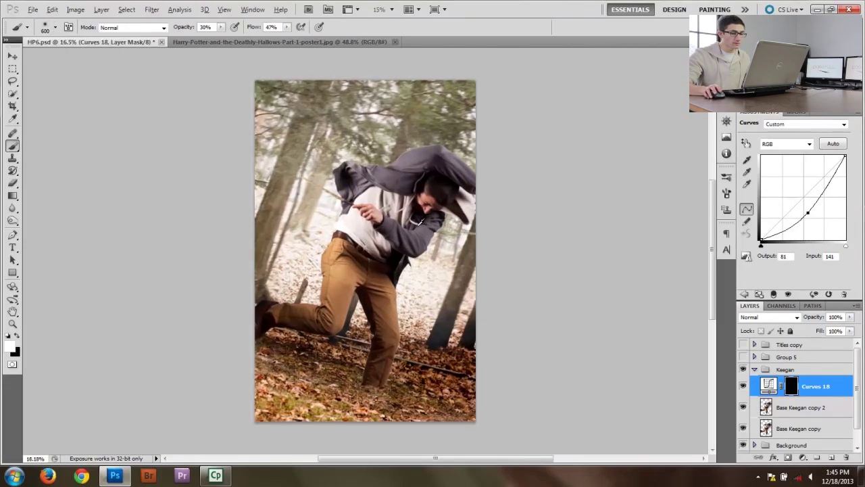
scroll(435, 229, up, 1)
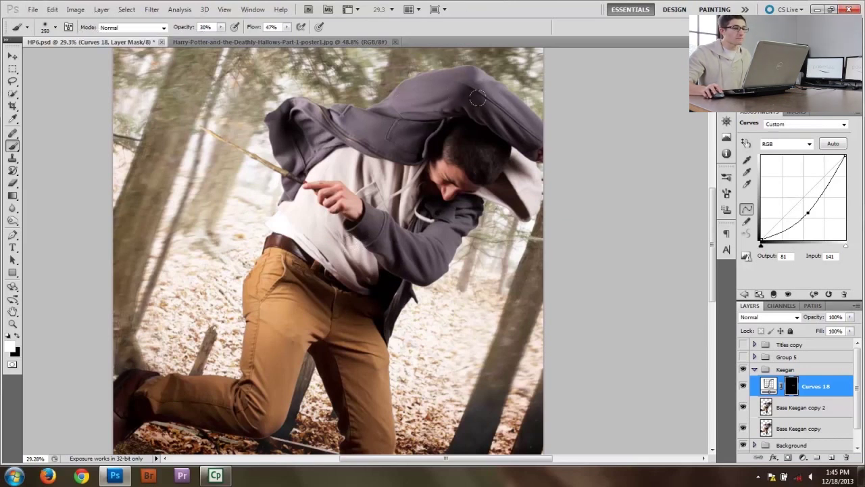
key(6)
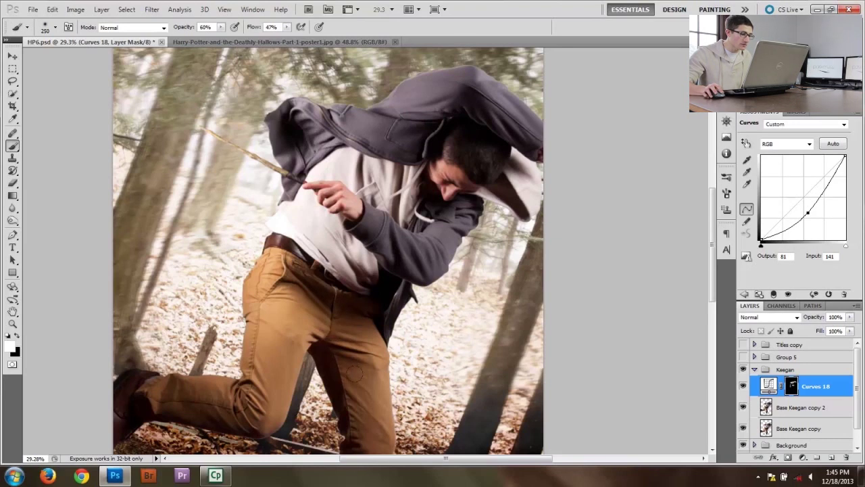
scroll(355, 372, down, 1)
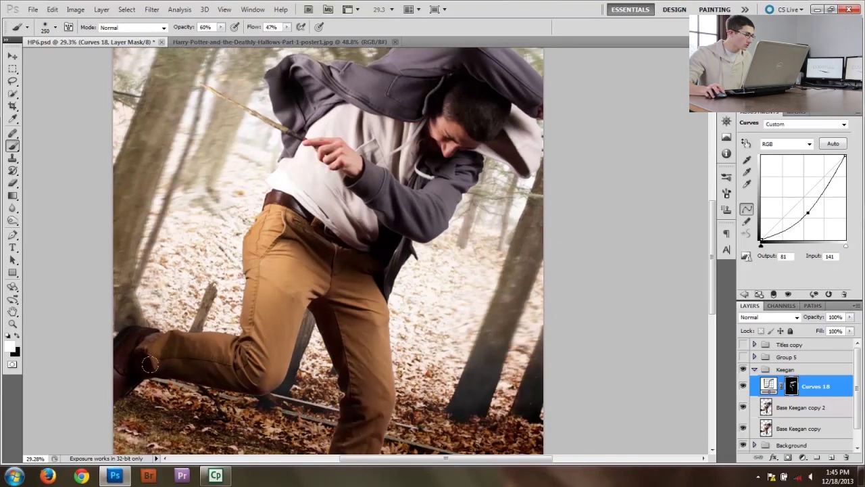
scroll(350, 357, down, 2)
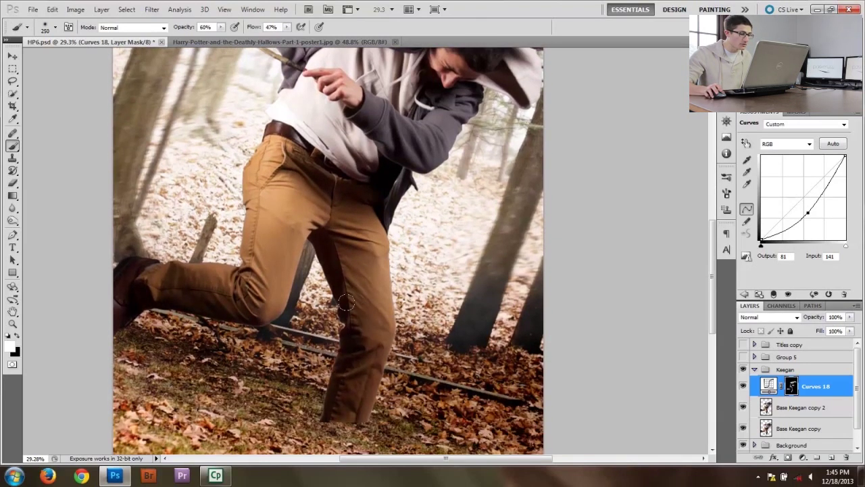
scroll(338, 379, up, 2)
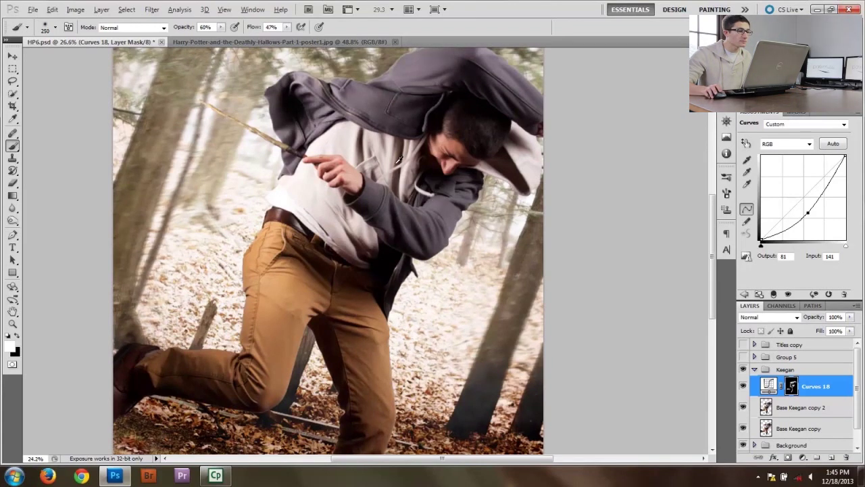
key(ctrl+0)
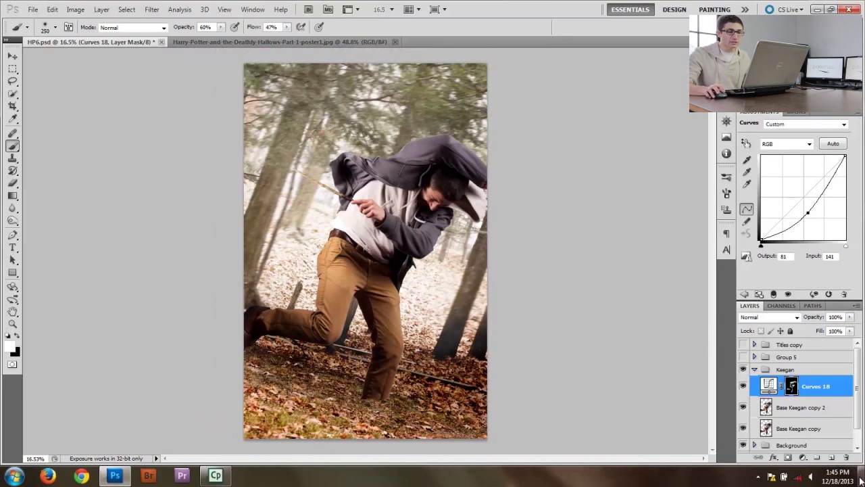
Add a new layer above the figure's curve and choose the 177 px smoke brush, enlarged to 1500 px.
click(831, 459)
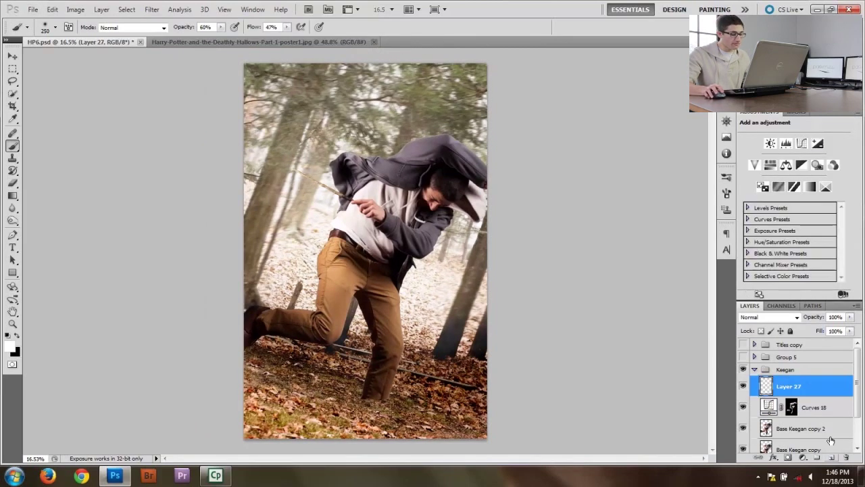
click(58, 27)
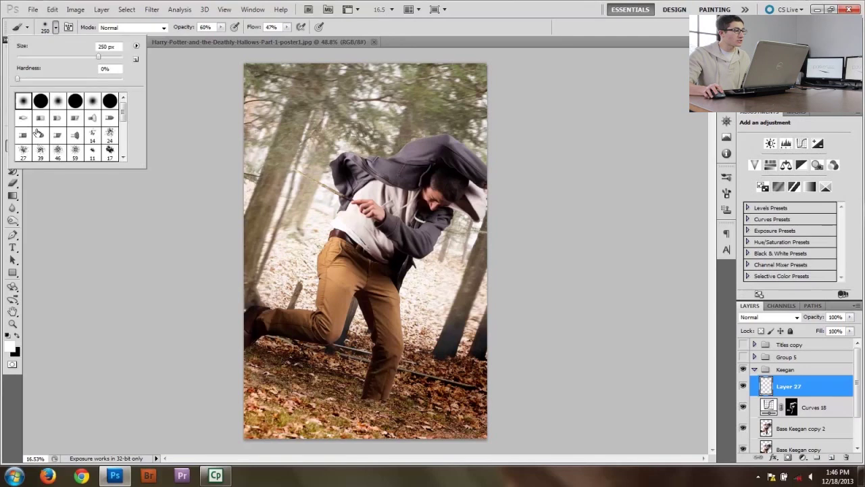
scroll(67, 129, down, 5)
click(40, 152)
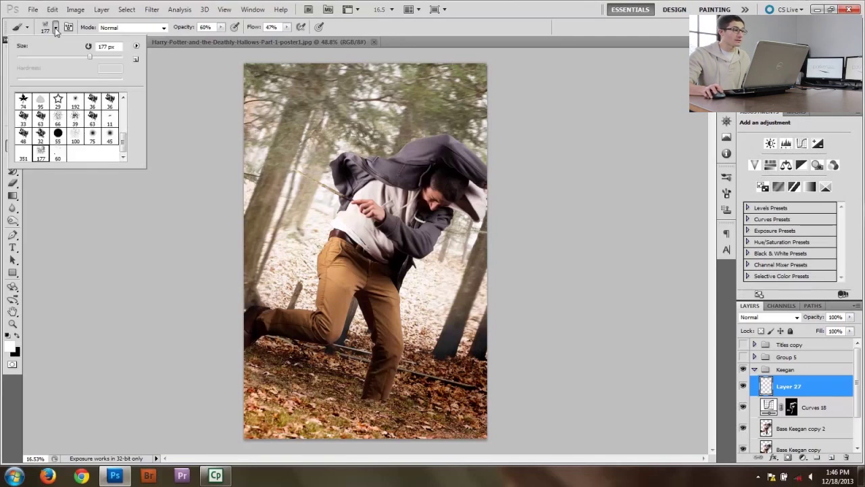
click(56, 30)
key(bracketright)
key(bracketright)
key(bracketright)
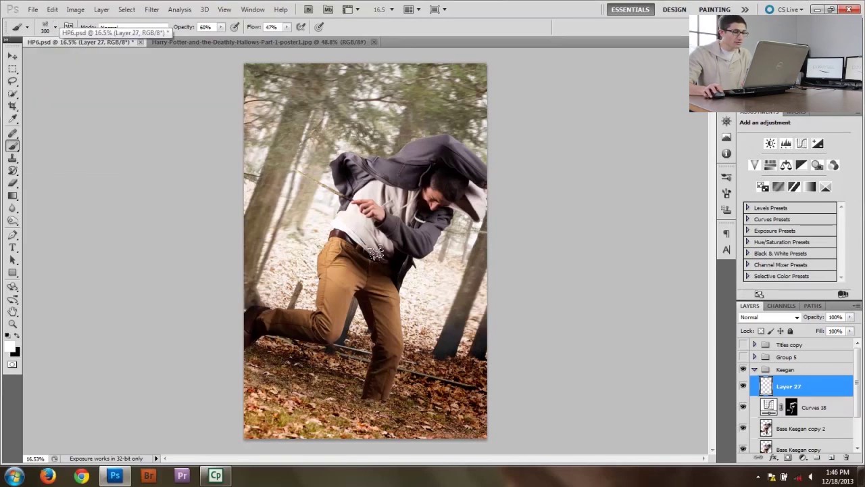
key(bracketright)
key(bracketright)
key(bracketright)
key(bracketright)
key(bracketright)
key(bracketright)
key(bracketright)
key(bracketright)
key(bracketright)
key(bracketright)
key(bracketright)
key(bracketright)
Paint white smoke over the treetops and the figure on the new layer and lower the layer's opacity to 19%.
drag(311, 95, 527, 74)
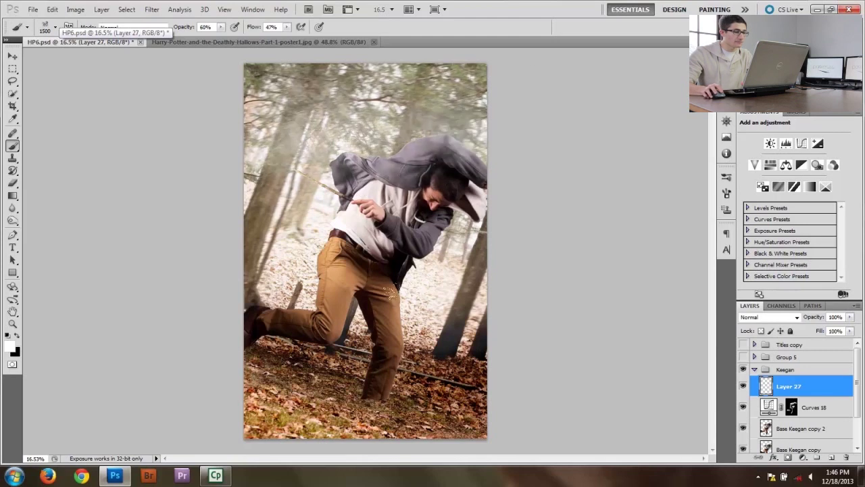
mouse_move(388, 291)
mouse_down()
mouse_move(128, 307)
mouse_move(164, 296)
mouse_move(289, 295)
mouse_move(374, 338)
mouse_move(419, 379)
mouse_move(351, 183)
mouse_move(406, 156)
mouse_up()
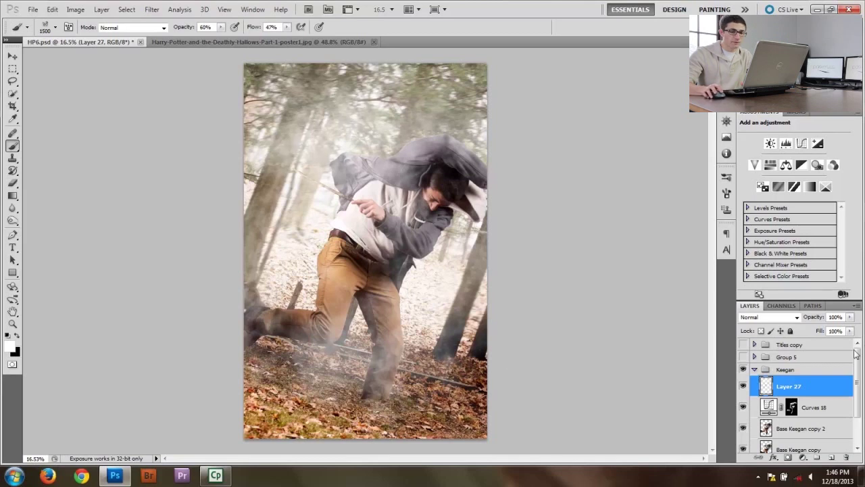
click(850, 317)
drag(843, 332, 806, 329)
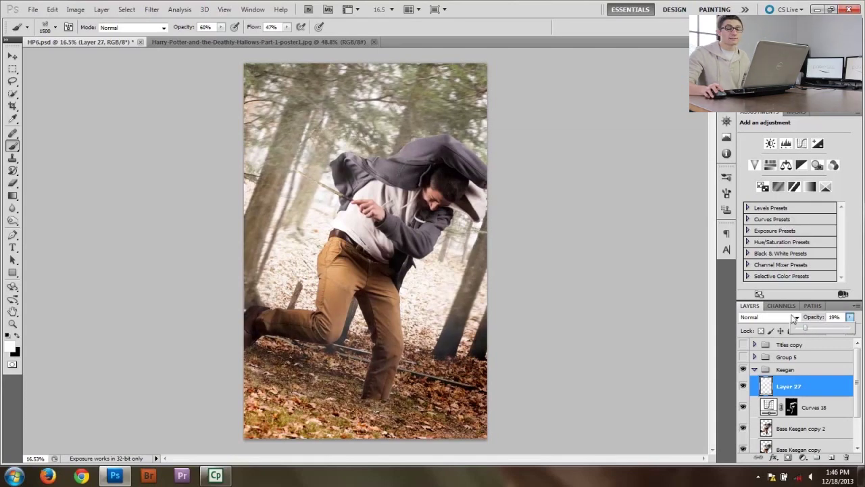
Collapse the figure's group and create a new group named Color above it.
click(754, 369)
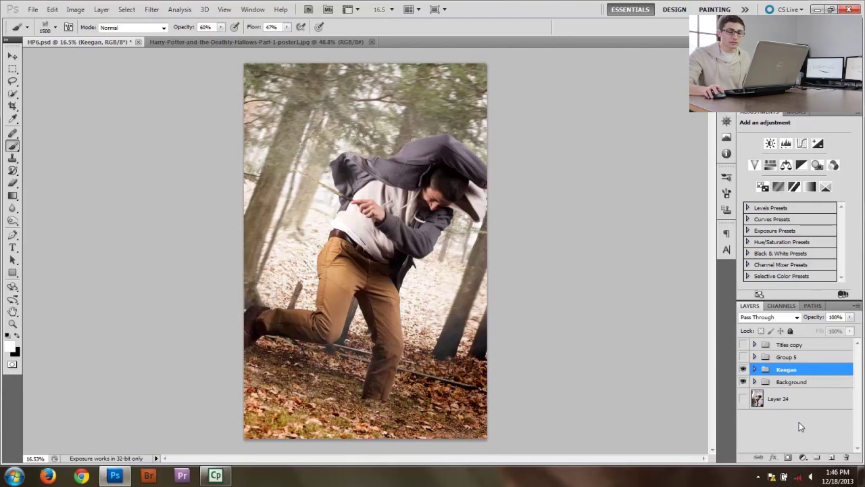
click(818, 459)
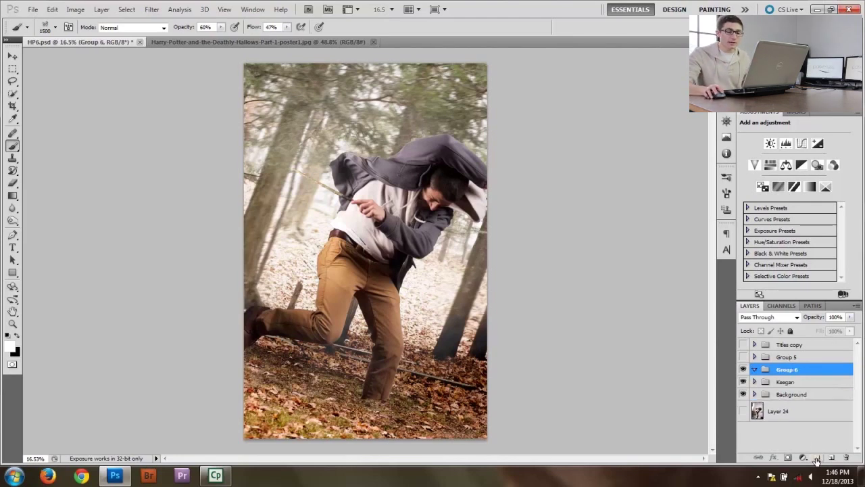
double_click(792, 370)
text(Color)
key(Return)
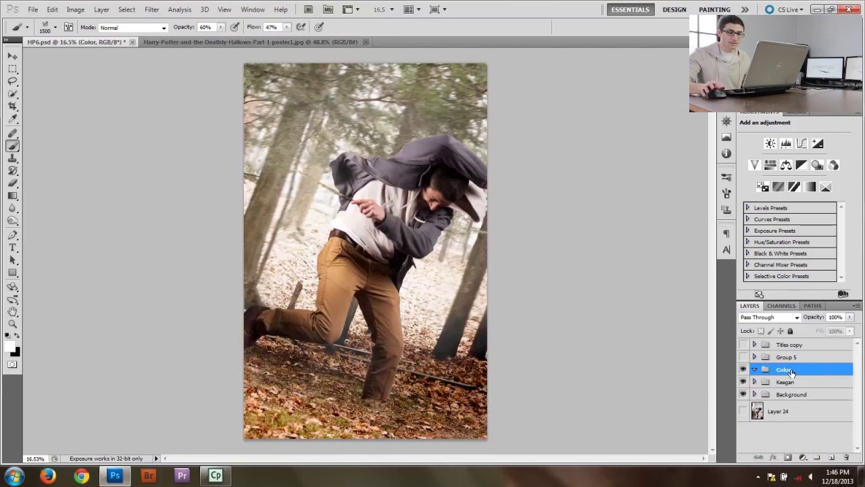
Add a colorized Hue/Saturation adjustment in the Color group with hue 183 and reduce its layer opacity to 32%.
click(803, 459)
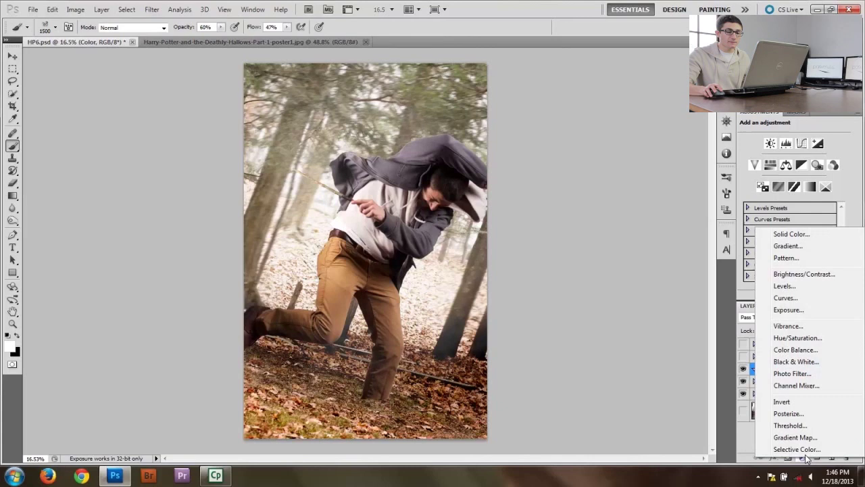
click(789, 336)
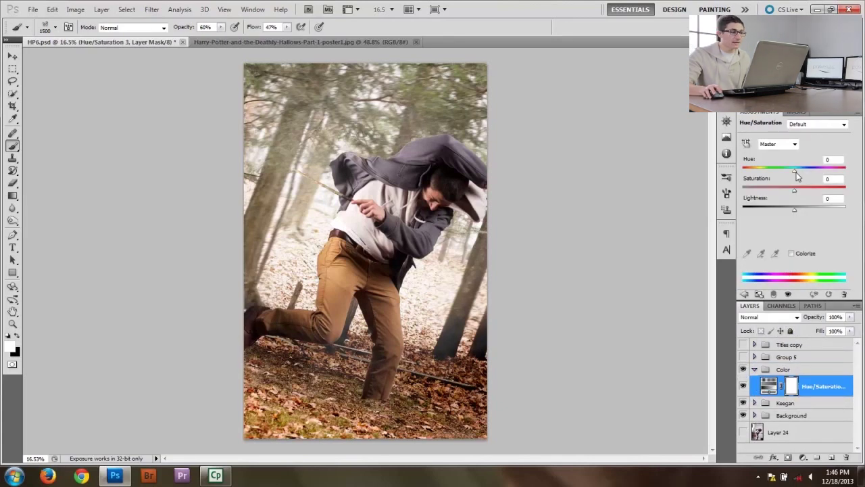
click(791, 254)
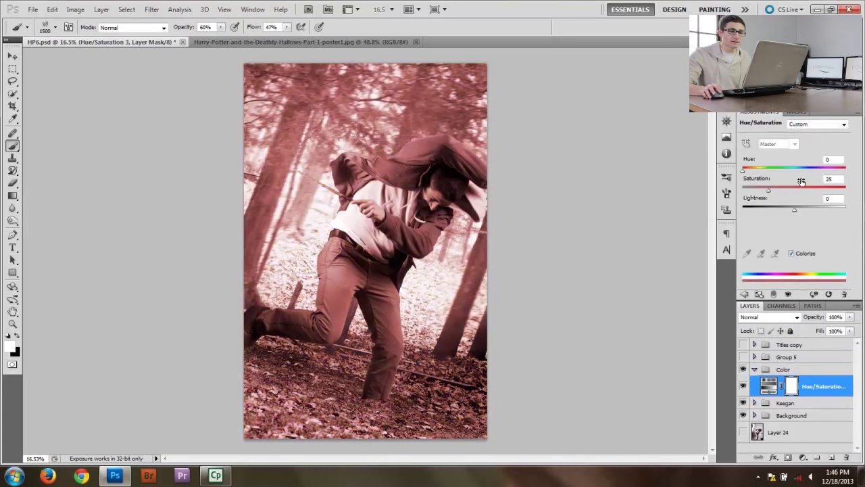
drag(795, 172, 795, 172)
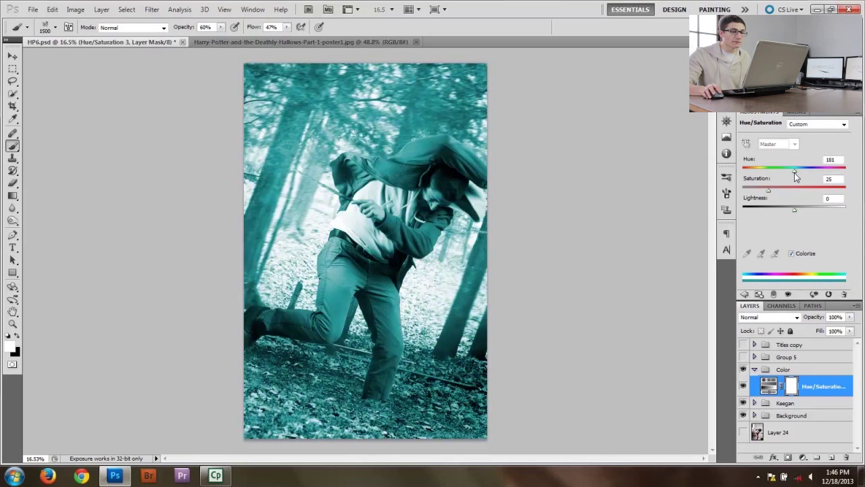
click(849, 317)
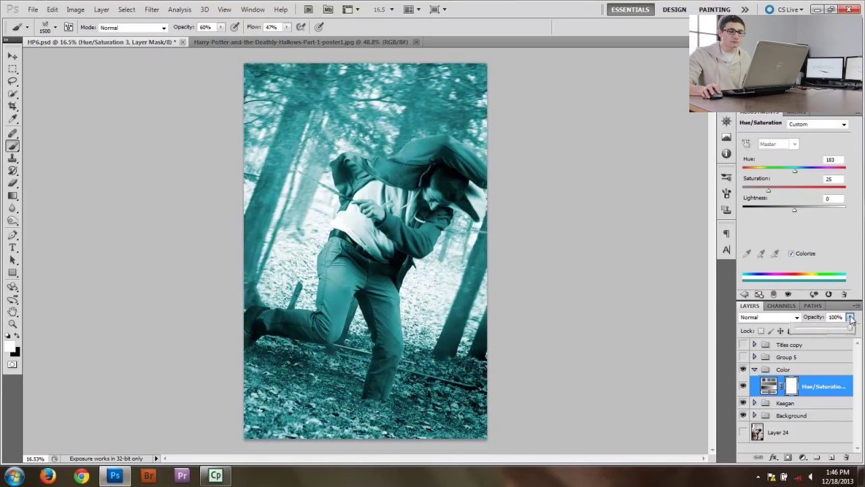
drag(849, 329, 815, 331)
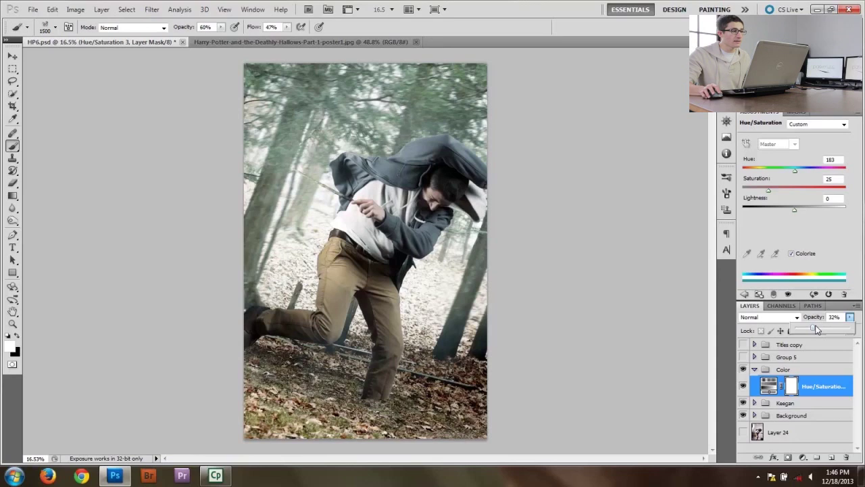
Select the entire Harry Potter reference poster and copy it into HP6.psd, placing it over the upper-left part of the image.
click(211, 41)
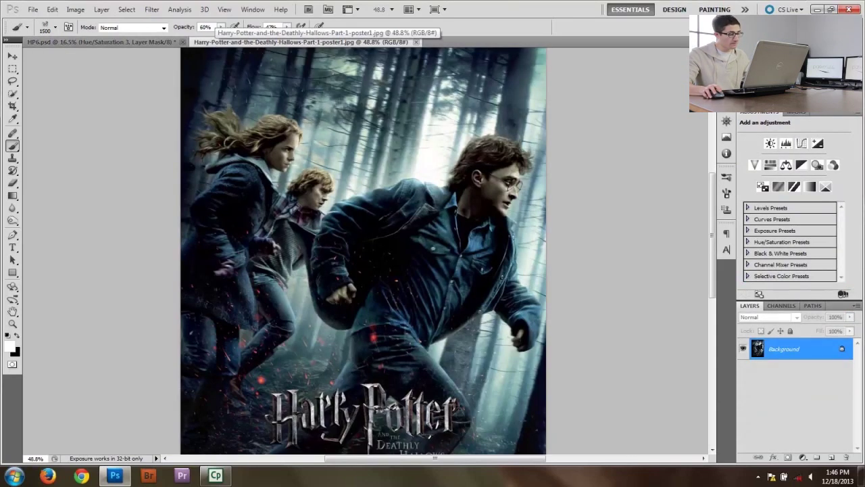
key(ctrl+minus)
key(m)
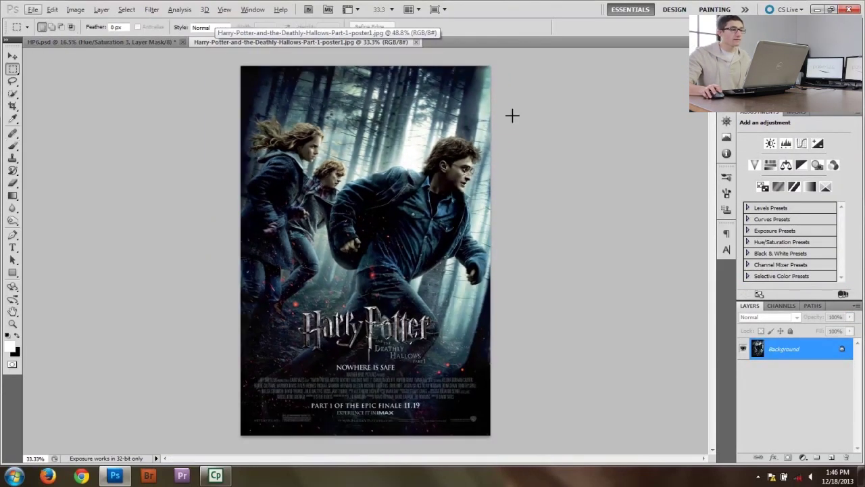
mouse_move(506, 62)
mouse_down()
mouse_move(353, 149)
mouse_move(284, 235)
mouse_move(228, 340)
mouse_move(209, 402)
mouse_move(212, 439)
mouse_up()
key(b)
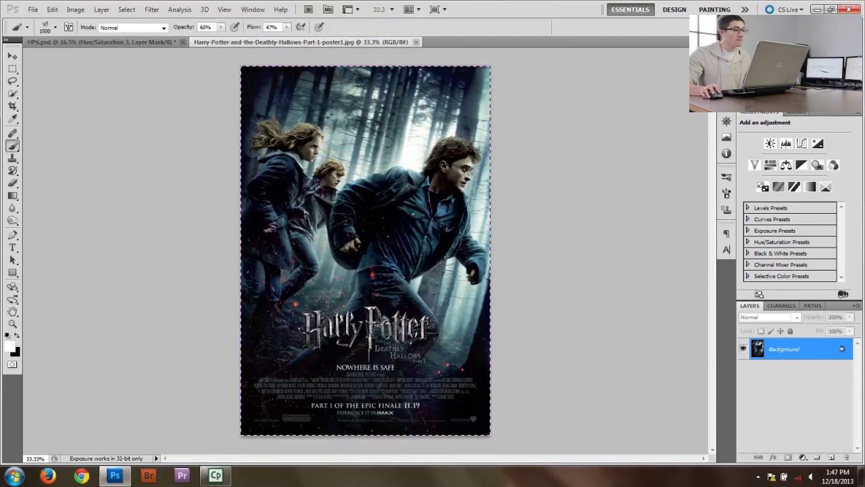
key(v)
mouse_move(302, 148)
mouse_down()
mouse_move(126, 4)
mouse_move(137, 43)
mouse_move(387, 205)
mouse_move(356, 163)
mouse_up()
drag(837, 392, 836, 351)
drag(346, 163, 315, 148)
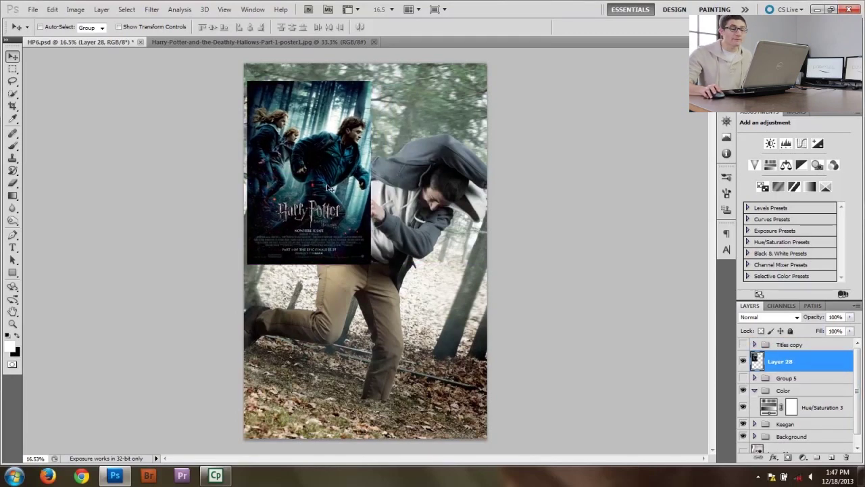
Switch to a soft round brush and sample the teal forest light beside the main character in the reference poster.
scroll(329, 188, up, 5)
key(b)
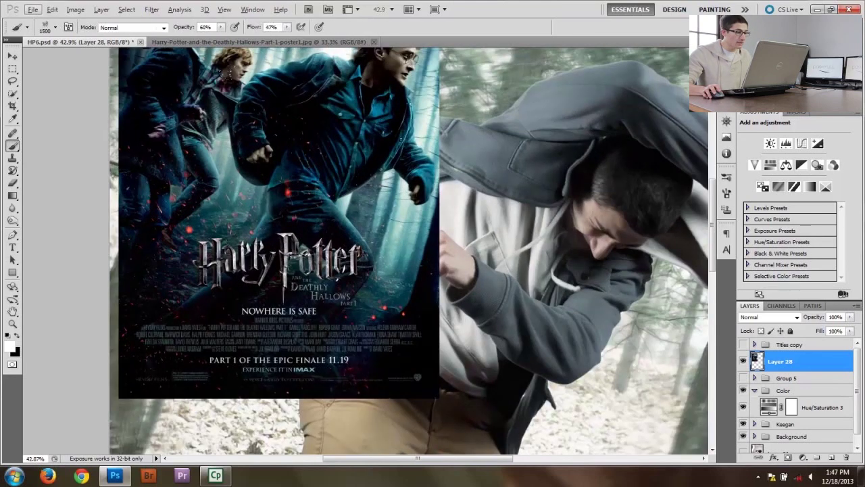
click(55, 27)
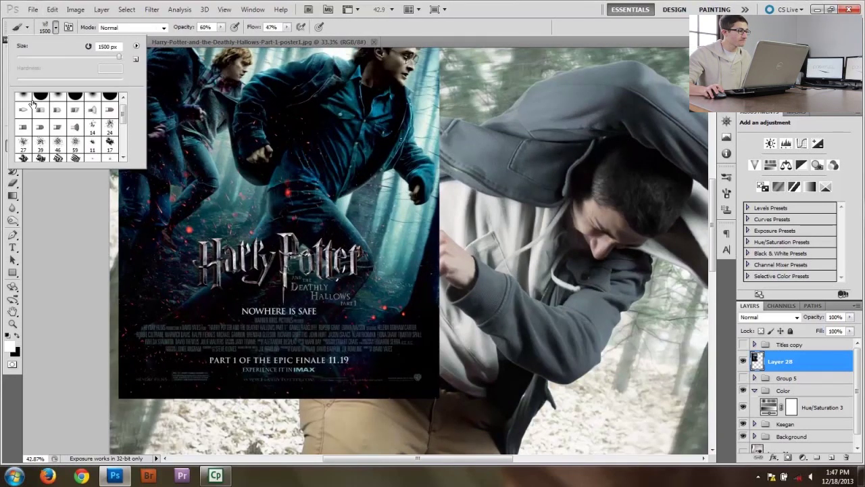
click(30, 99)
click(55, 29)
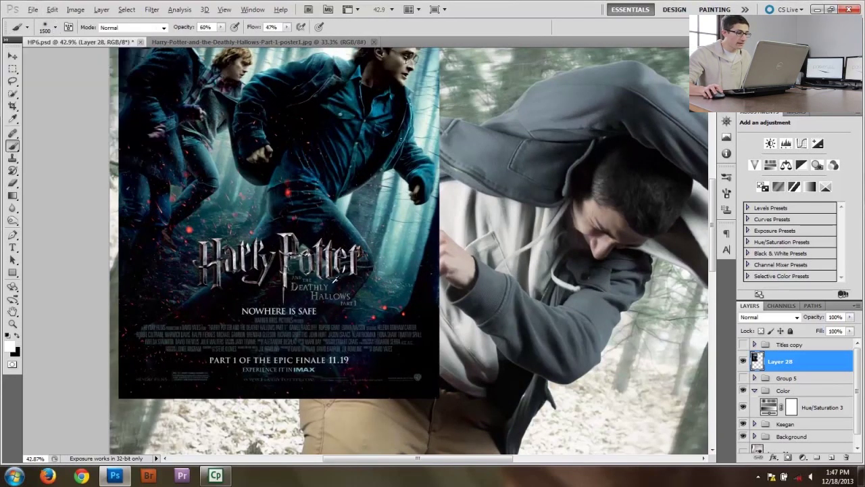
alt+click(344, 201)
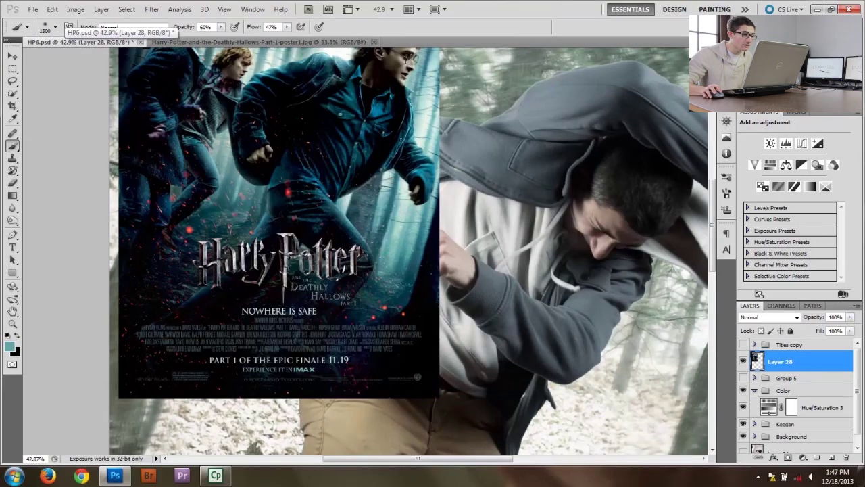
Hide the reference poster layer, add an empty layer above the Hue/Saturation adjustment, and swap the foreground and background colours.
scroll(344, 203, down, 5)
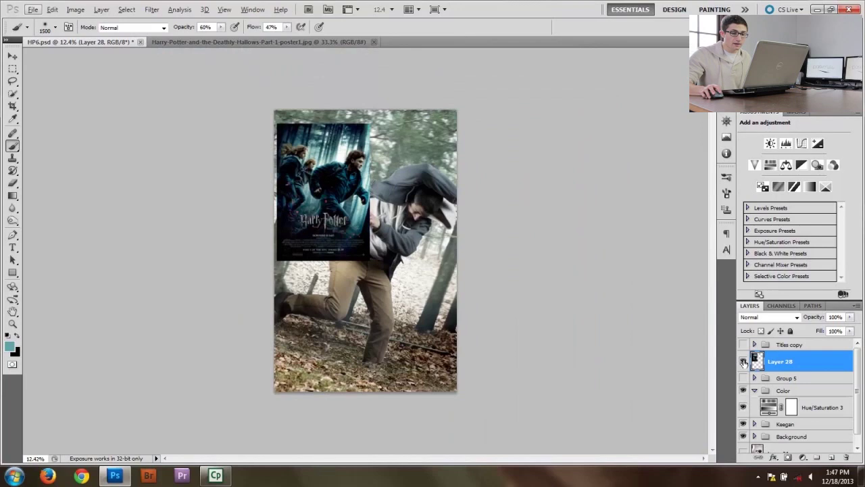
click(744, 361)
click(804, 391)
click(821, 407)
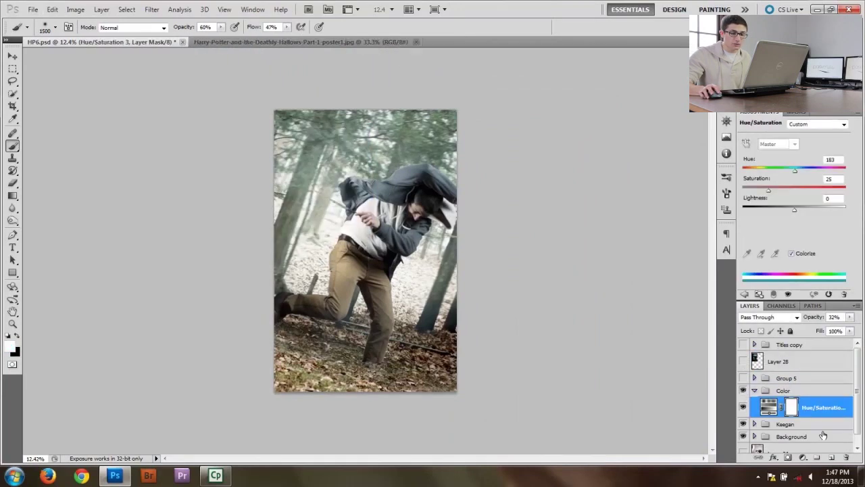
click(831, 458)
key(v)
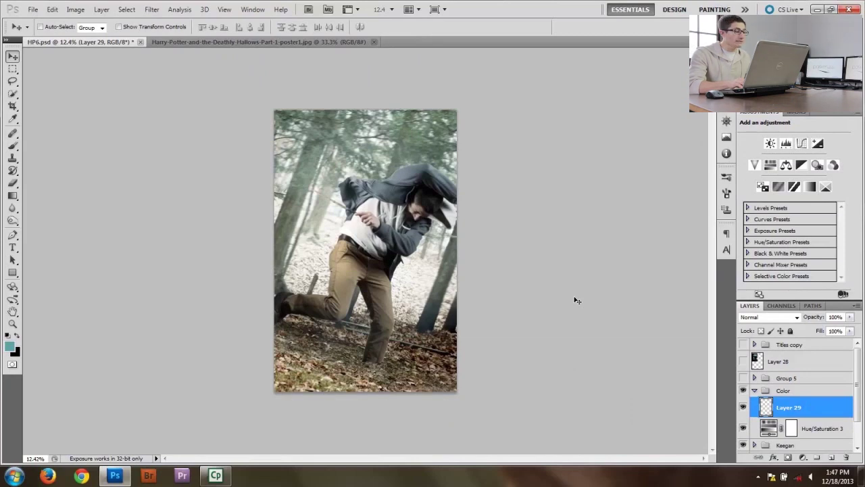
key(x)
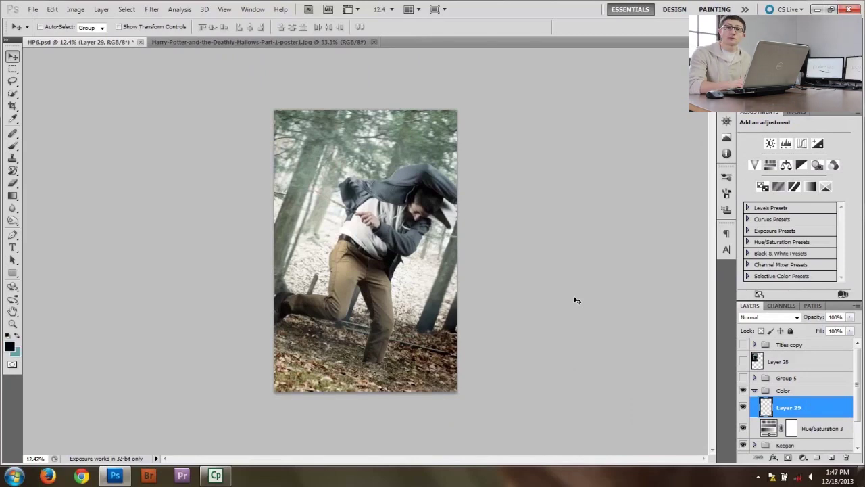
Fill the empty layer with the sampled teal, blend it as Overlay at 36% opacity, and compare with the reference poster.
key(ctrl+BackSpace)
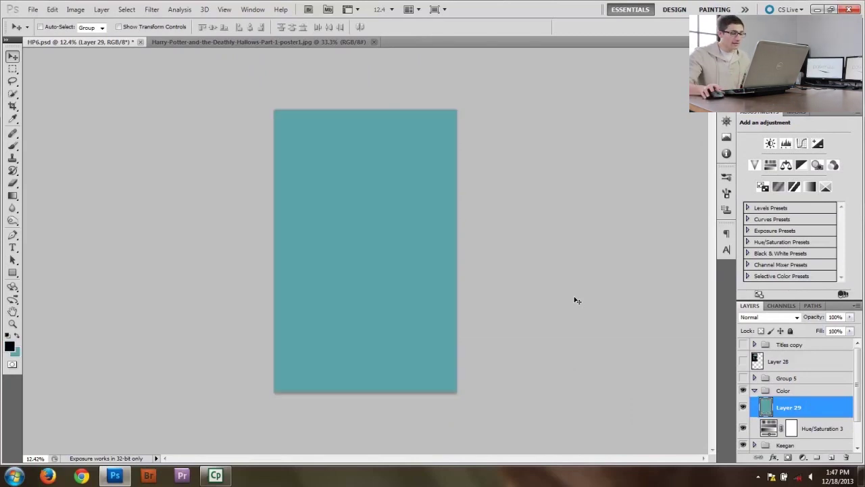
click(797, 319)
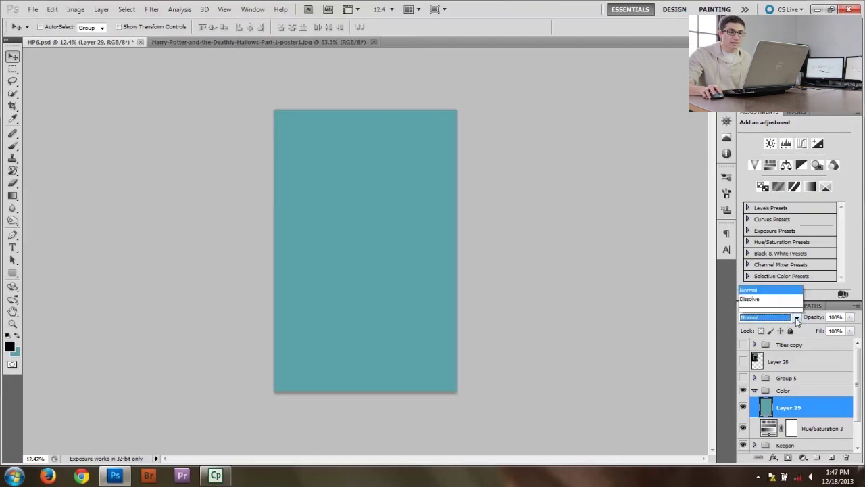
click(768, 169)
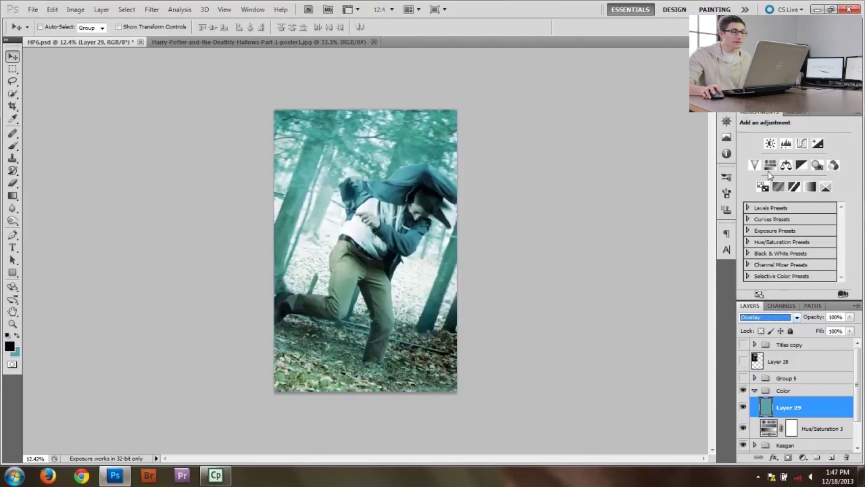
drag(850, 317, 816, 329)
click(744, 361)
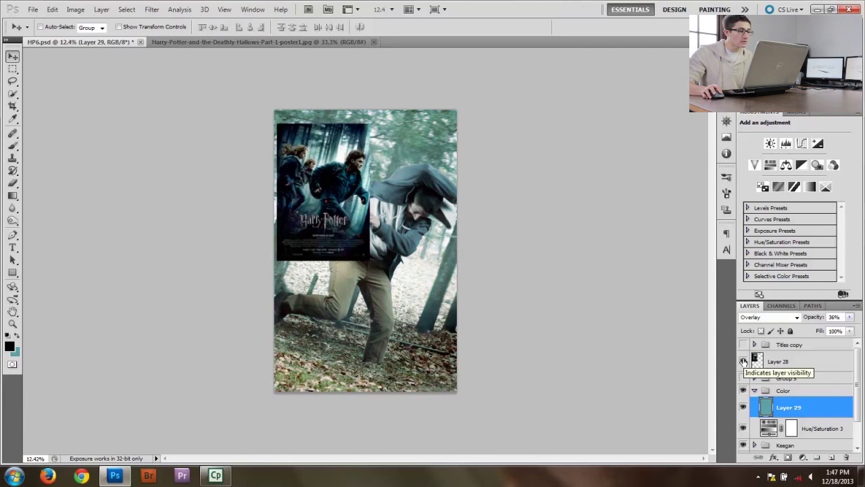
click(744, 362)
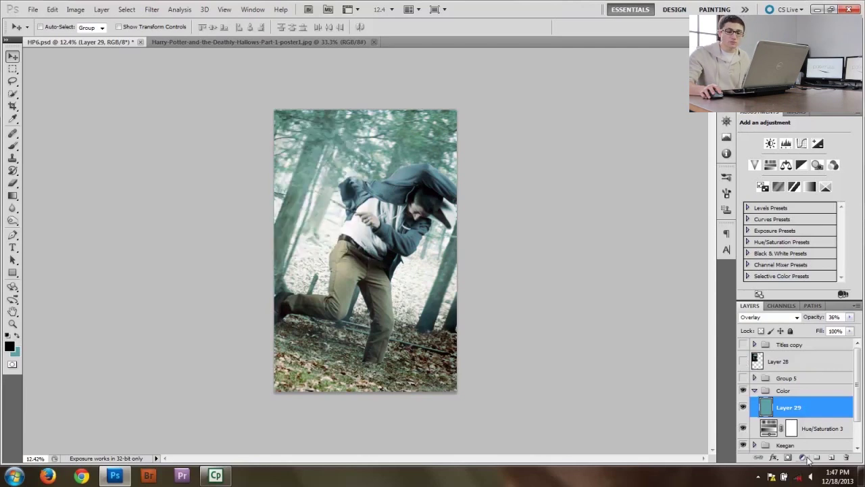
Add a Curves adjustment raising the Blue channel from input 106 to output 123, and compare the result with the reference poster.
click(803, 457)
click(785, 297)
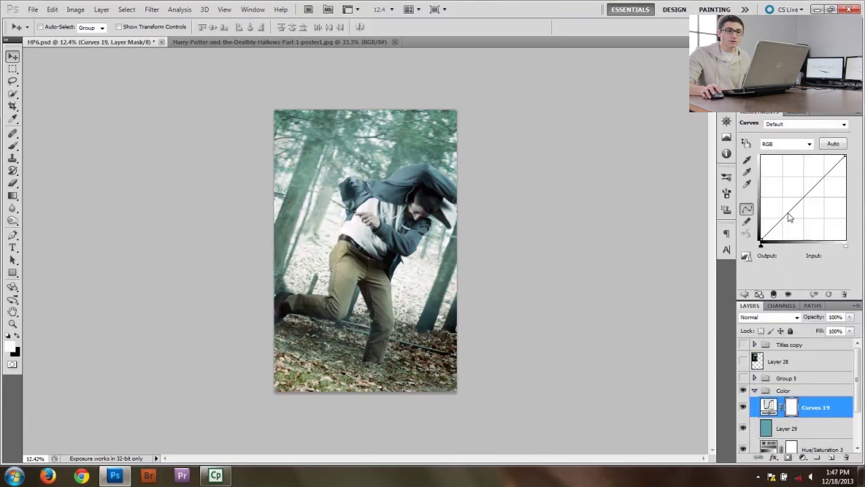
click(784, 144)
click(770, 181)
drag(796, 205, 797, 199)
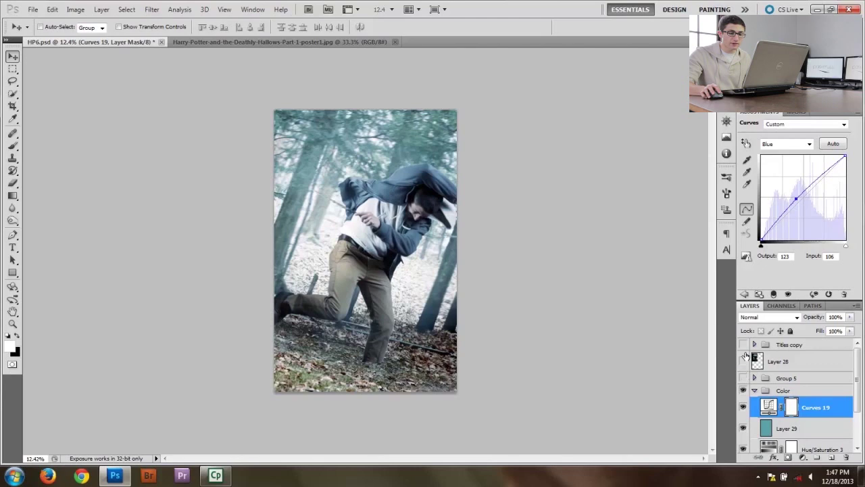
click(744, 361)
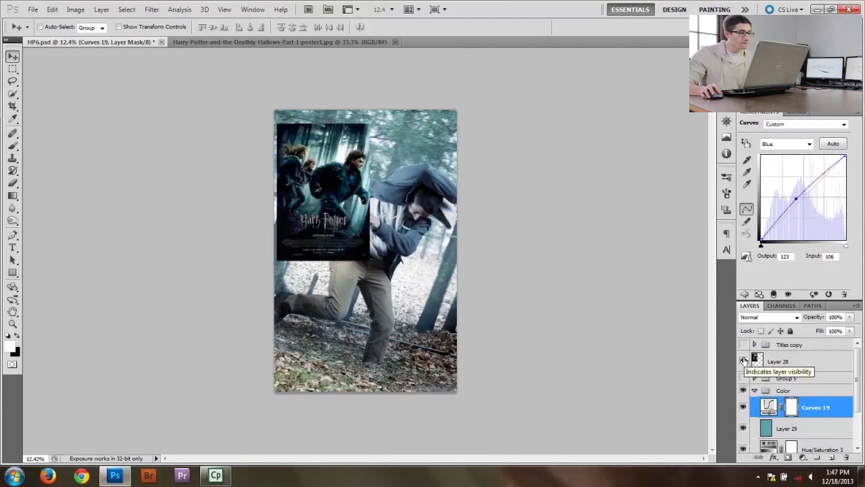
click(744, 361)
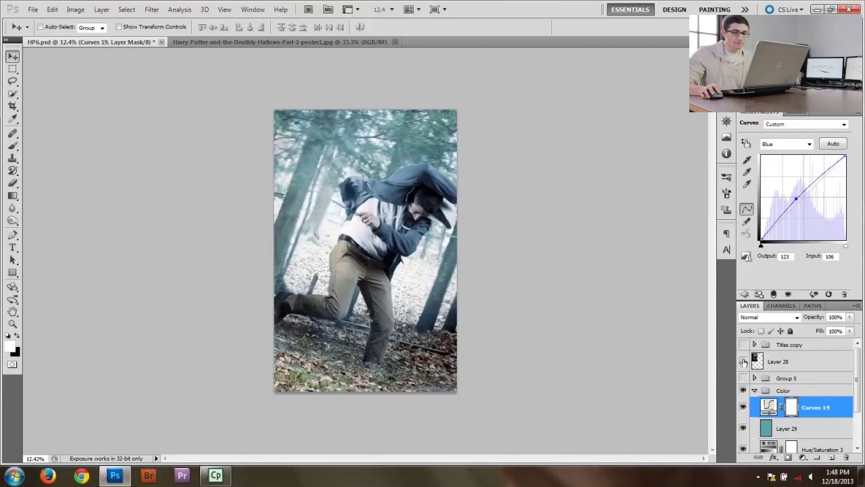
Add a second Curves adjustment that darkens the RGB midtones from input 128 to output 73.
click(803, 458)
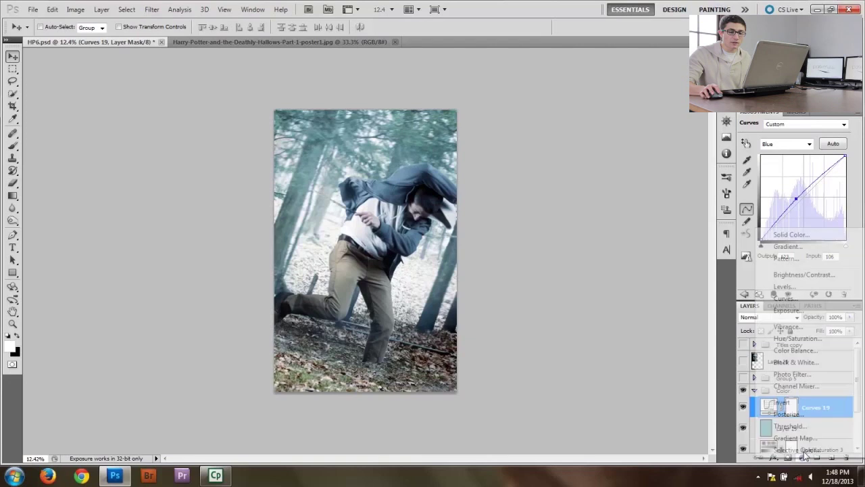
click(787, 299)
drag(803, 201, 803, 215)
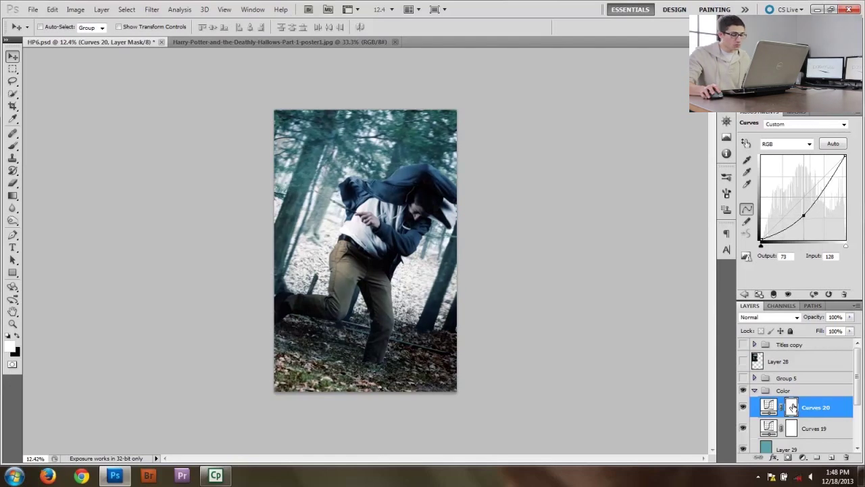
Paint black at 30% brush opacity over the running figure on the darkening curve's mask, and check the mask and the reference poster.
key(b)
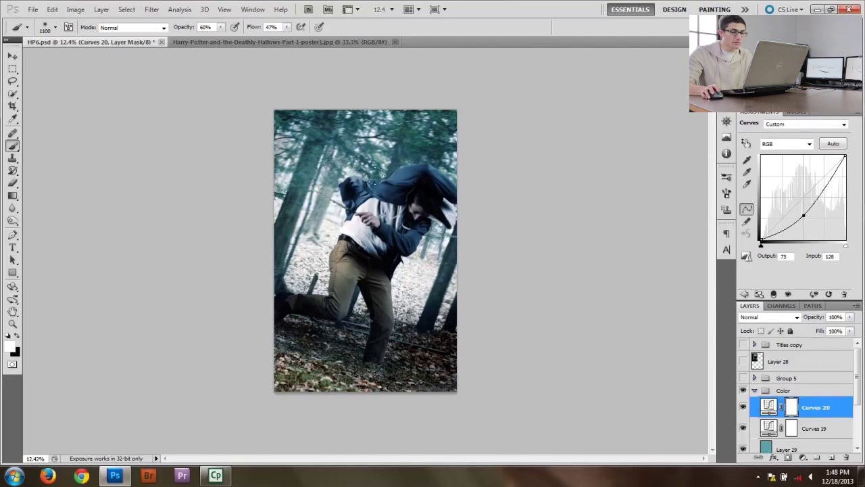
scroll(386, 191, up, 1)
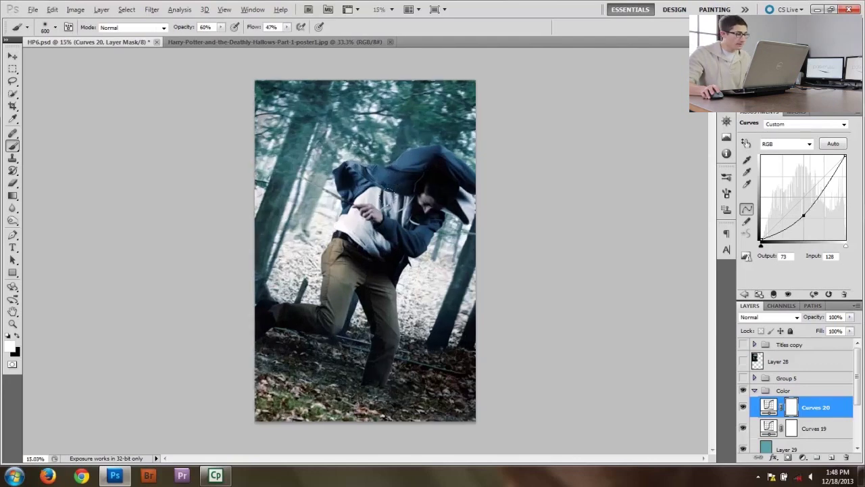
key(x)
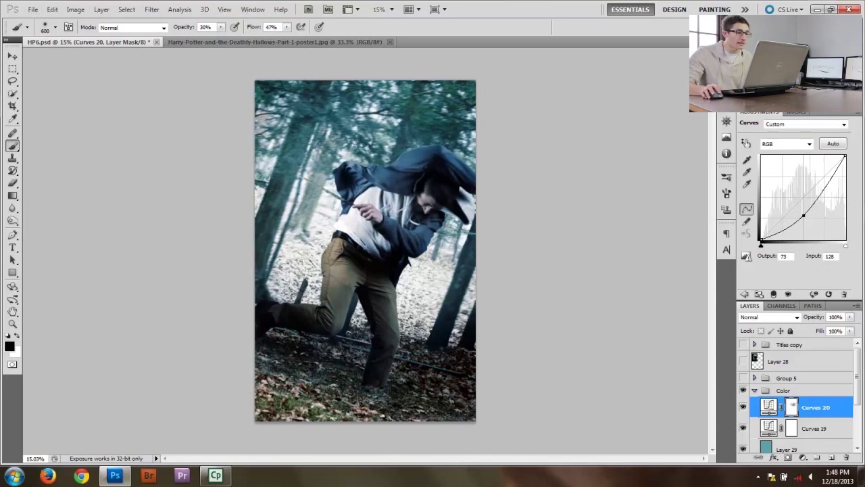
click(265, 42)
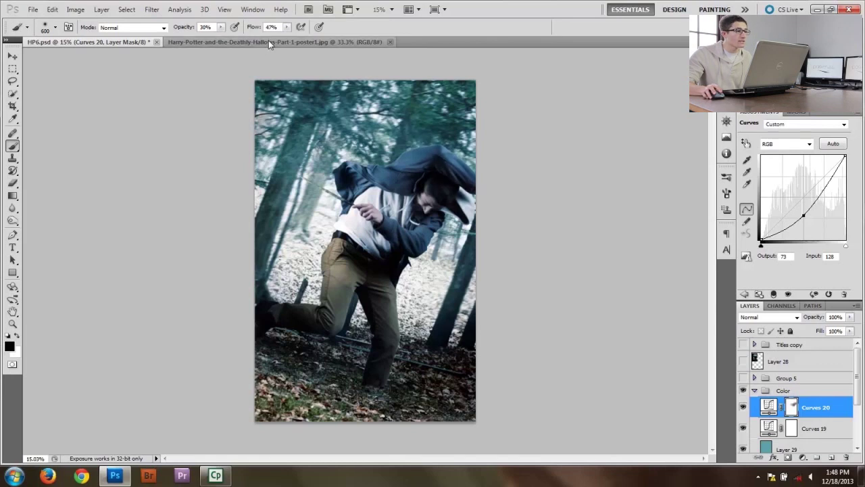
click(129, 41)
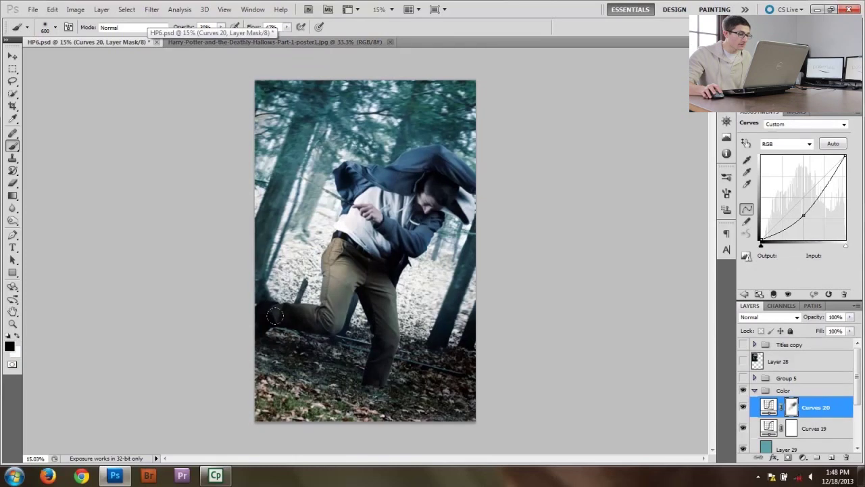
drag(371, 347, 388, 289)
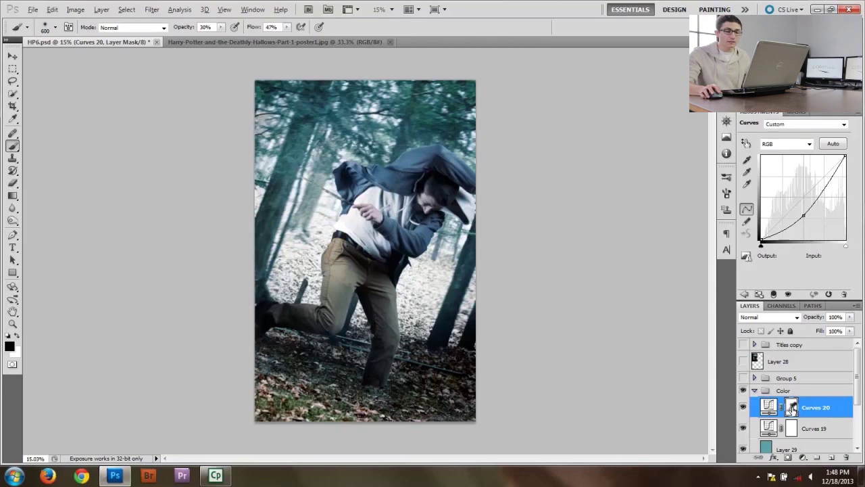
alt+click(792, 407)
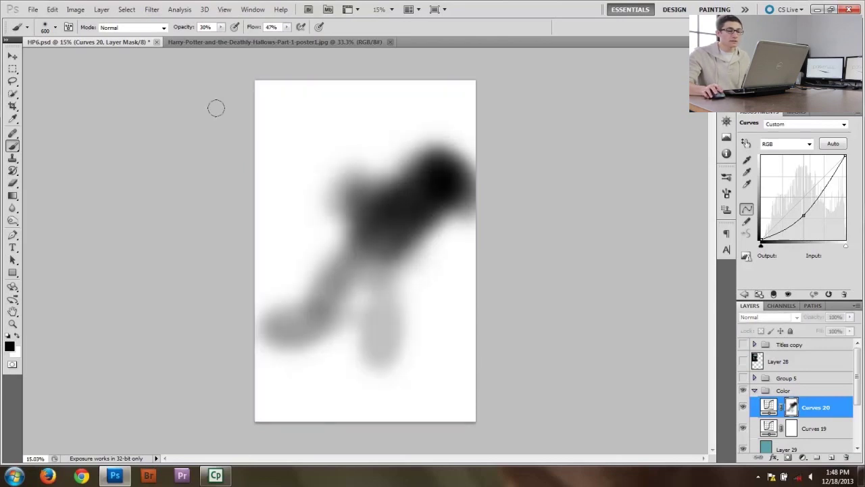
alt+click(792, 407)
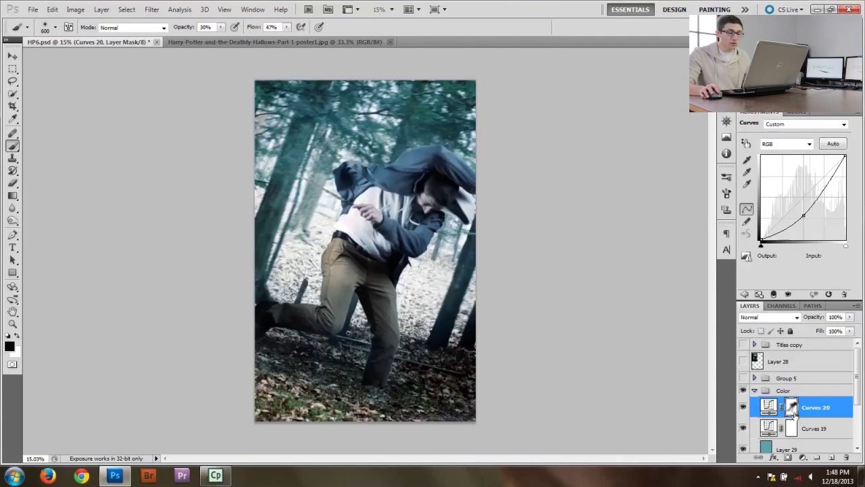
alt+click(792, 407)
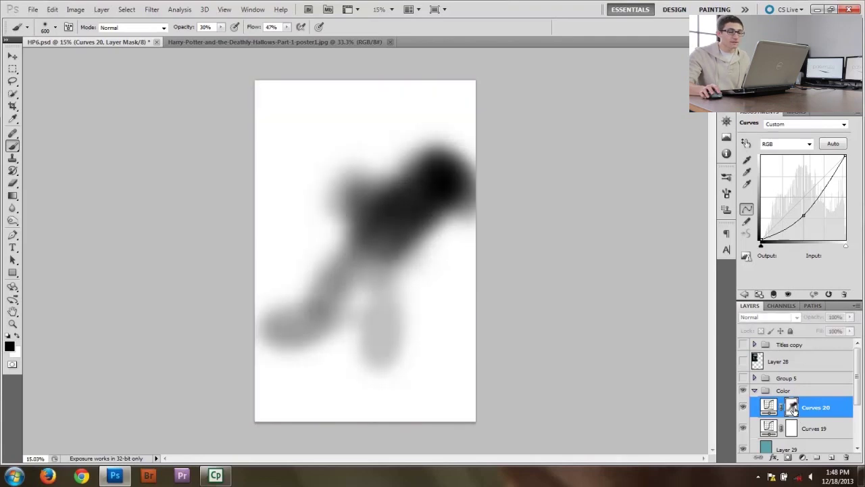
alt+click(793, 407)
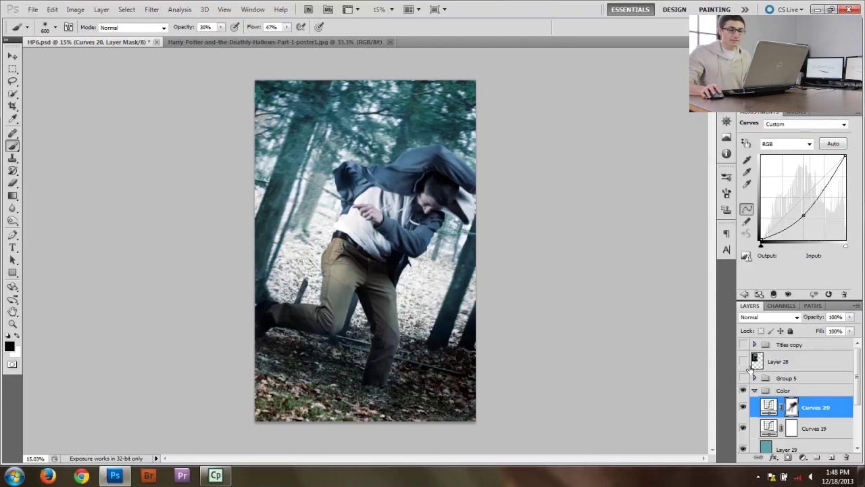
click(743, 362)
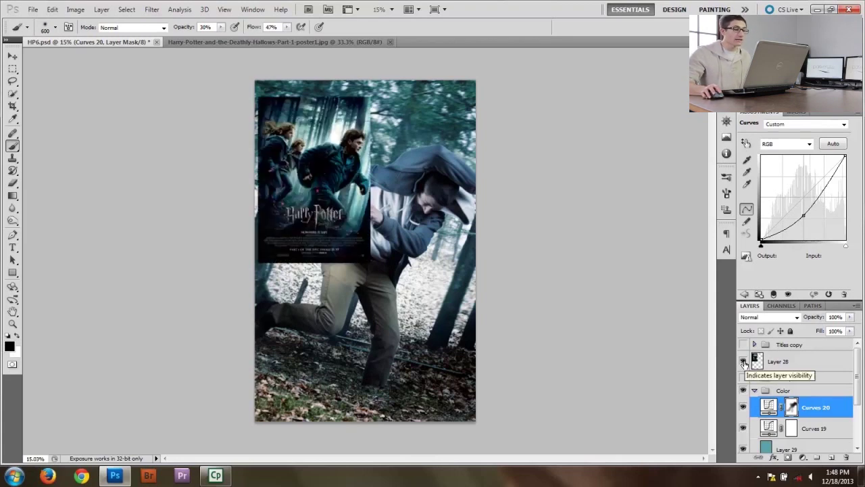
click(743, 362)
Create a group named Wand above the collapsed Color group and add a black-filled layer inside it.
click(755, 390)
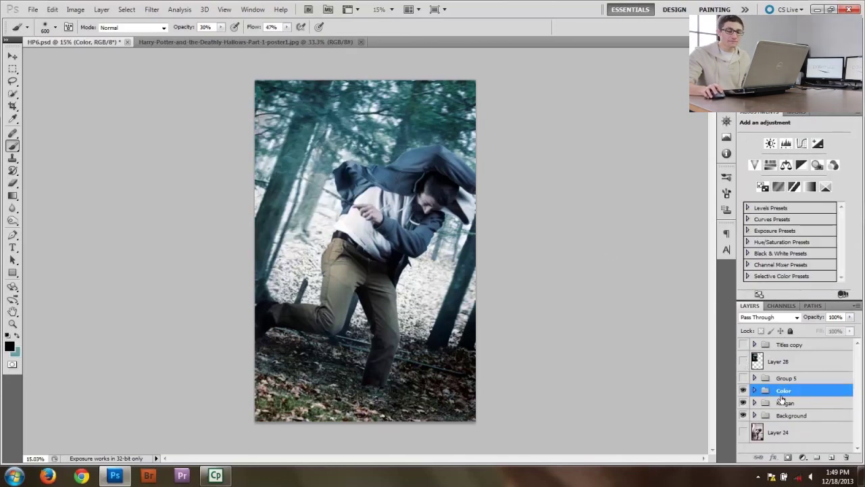
click(816, 458)
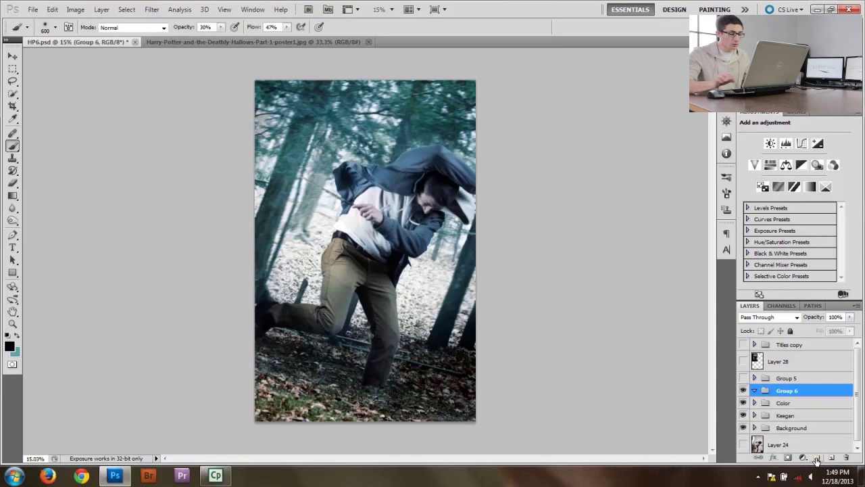
text(Wand)
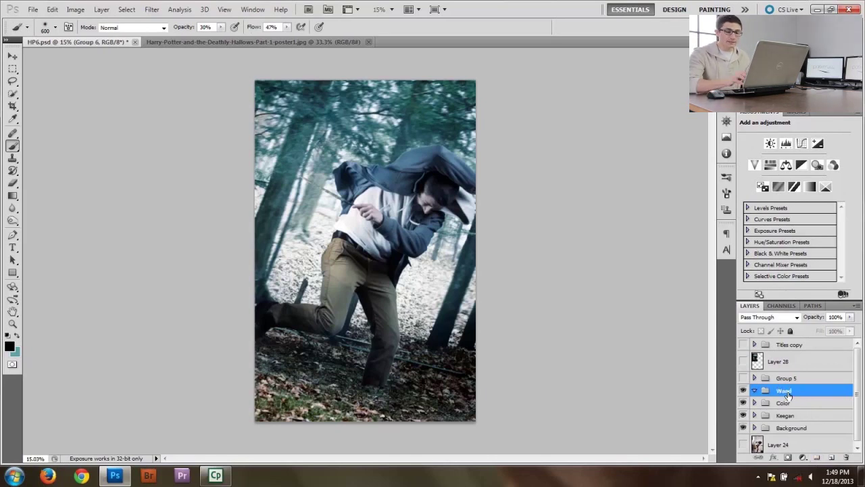
key(Return)
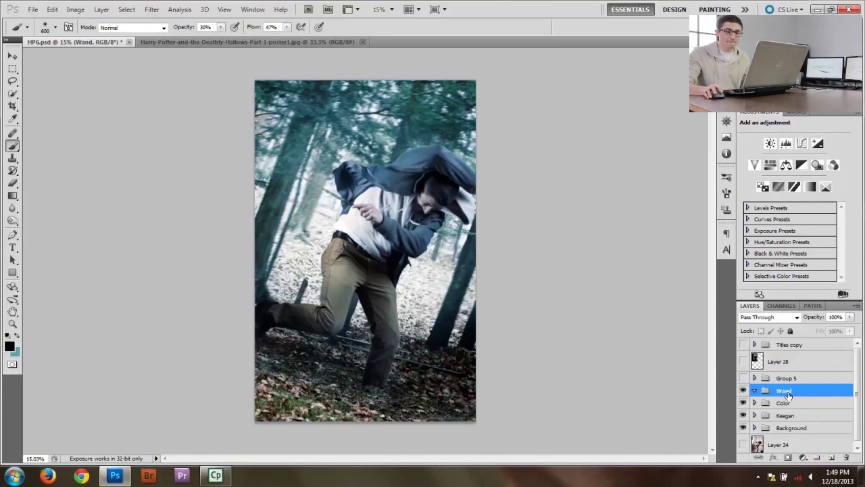
click(833, 459)
key(x)
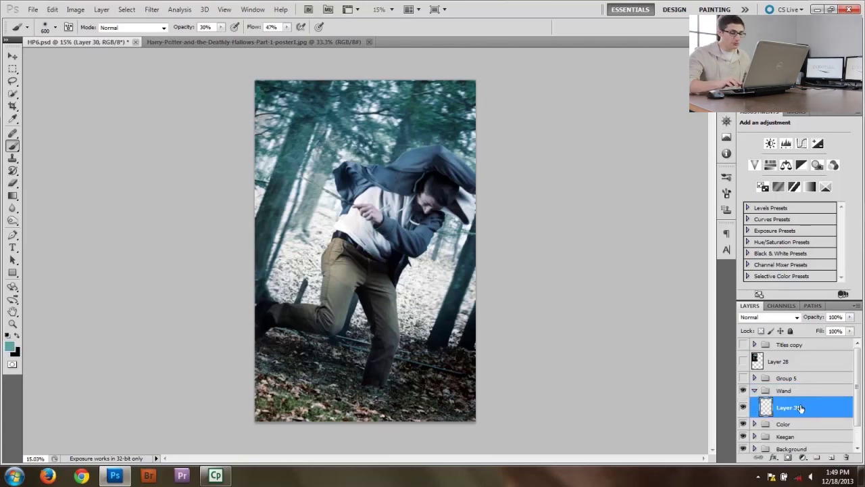
key(ctrl+BackSpace)
Render a 35mm Prime lens flare on the black layer, with the brightness raised slightly.
click(153, 9)
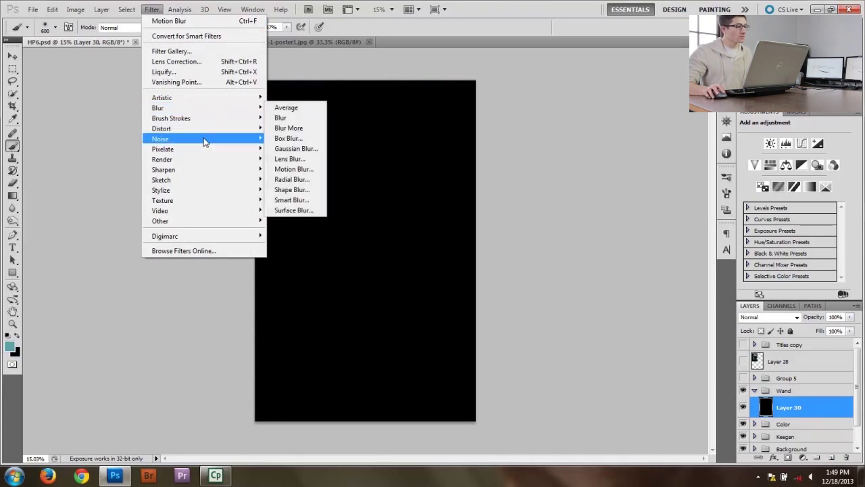
mouse_move(262, 162)
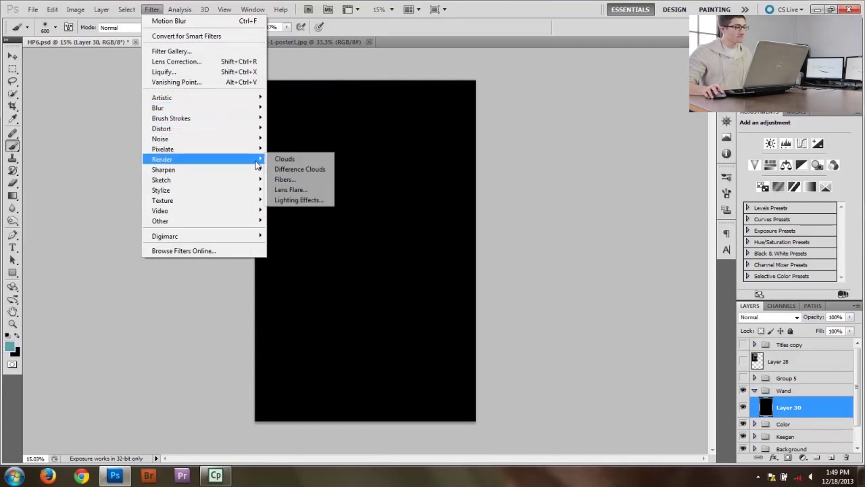
click(284, 189)
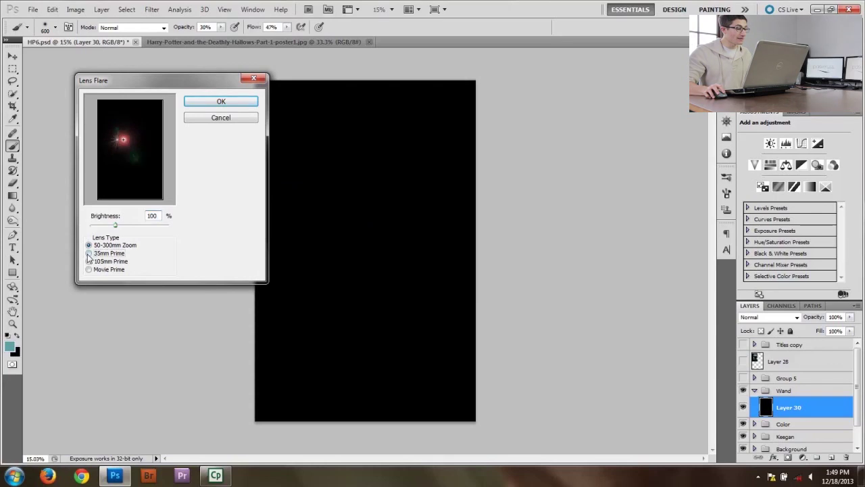
click(89, 254)
drag(119, 228, 122, 228)
click(225, 103)
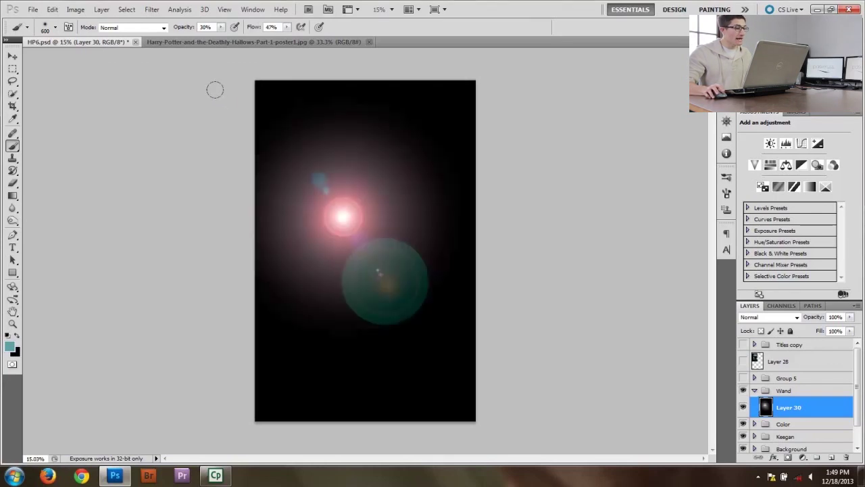
Set the flare layer's blend mode to Screen and move the flare's bright centre onto the tip of the wand.
click(796, 317)
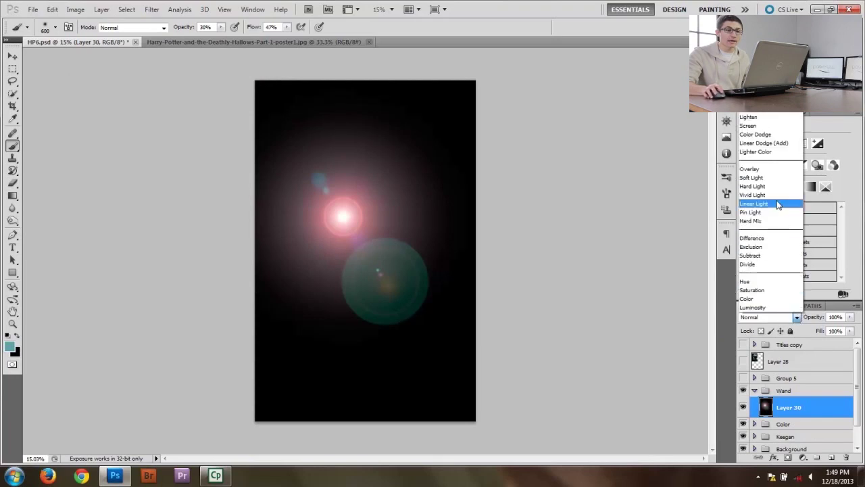
click(758, 126)
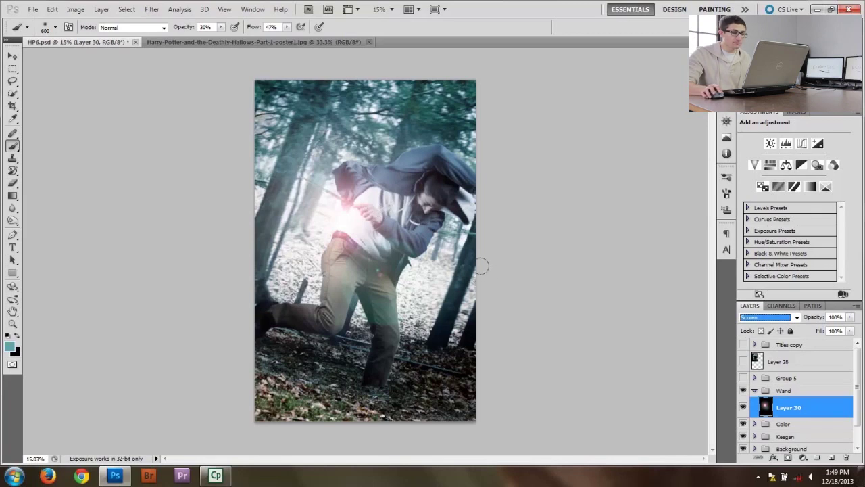
key(v)
drag(405, 237, 368, 200)
scroll(304, 182, up, 2)
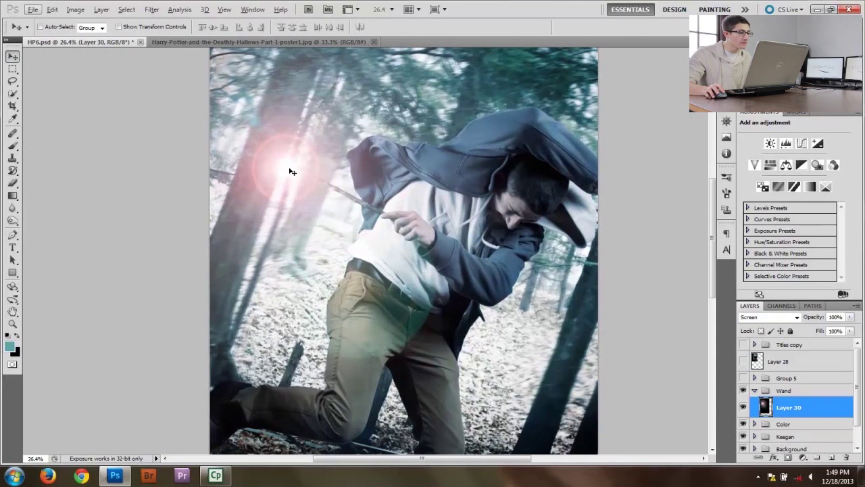
drag(292, 172, 290, 165)
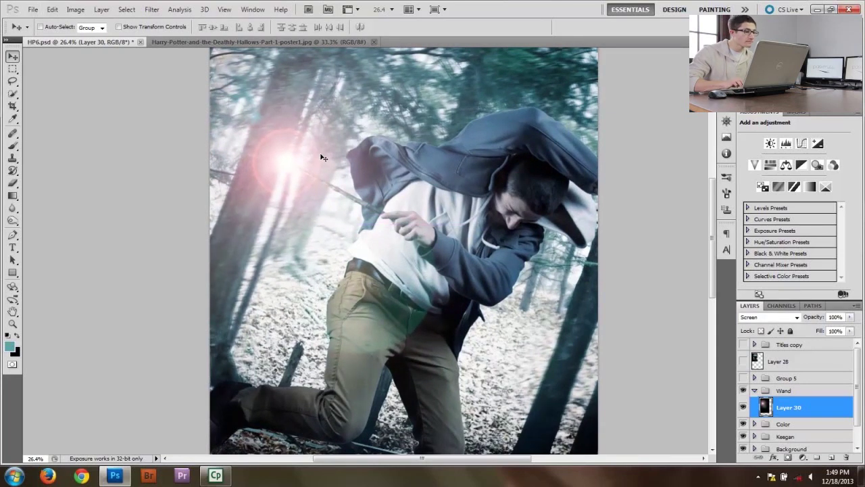
Soften the lens flare layer with a Gaussian Blur of less than 18 pixels radius.
scroll(401, 254, down, 3)
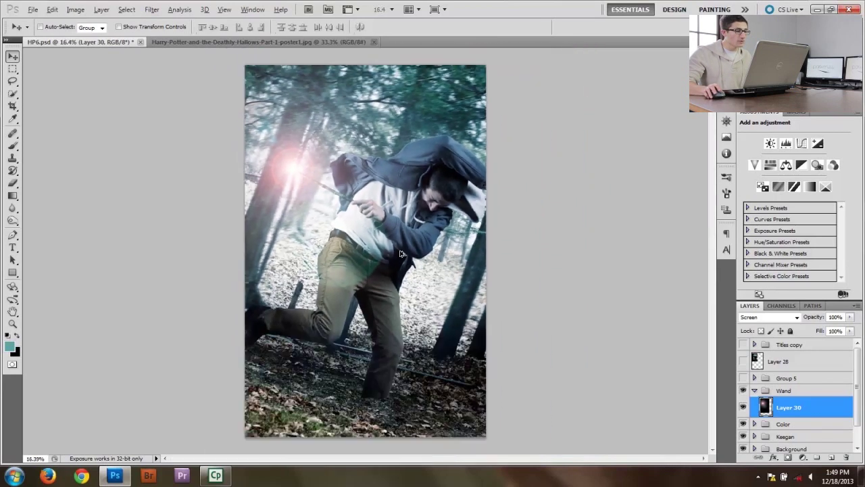
click(152, 10)
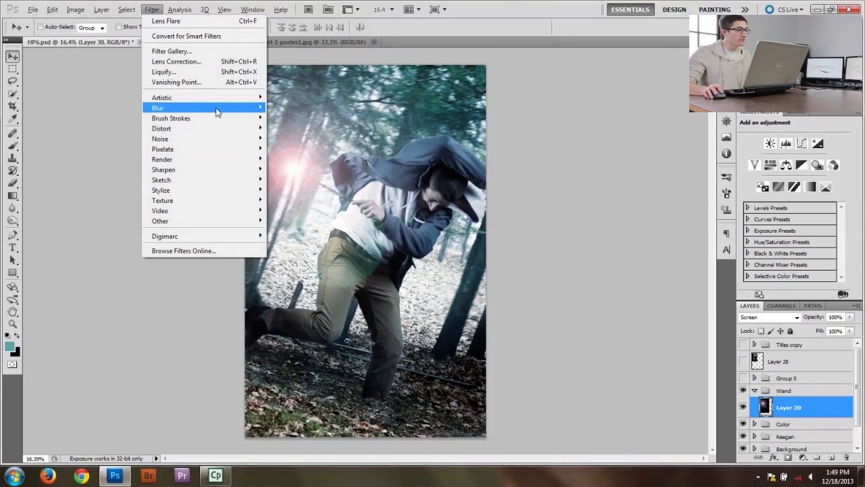
mouse_move(218, 111)
click(298, 150)
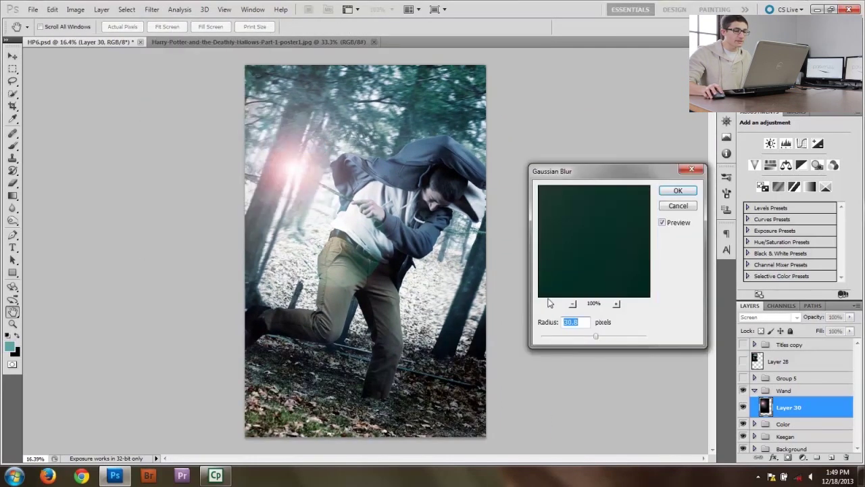
drag(590, 336, 581, 338)
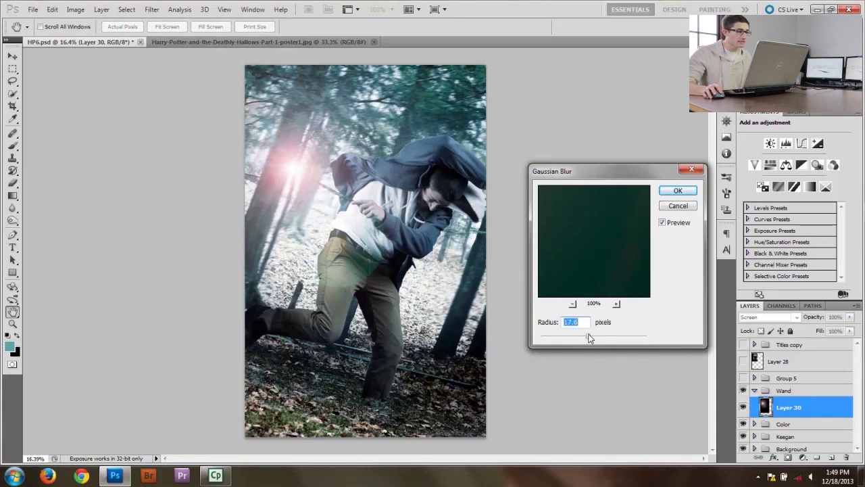
click(677, 191)
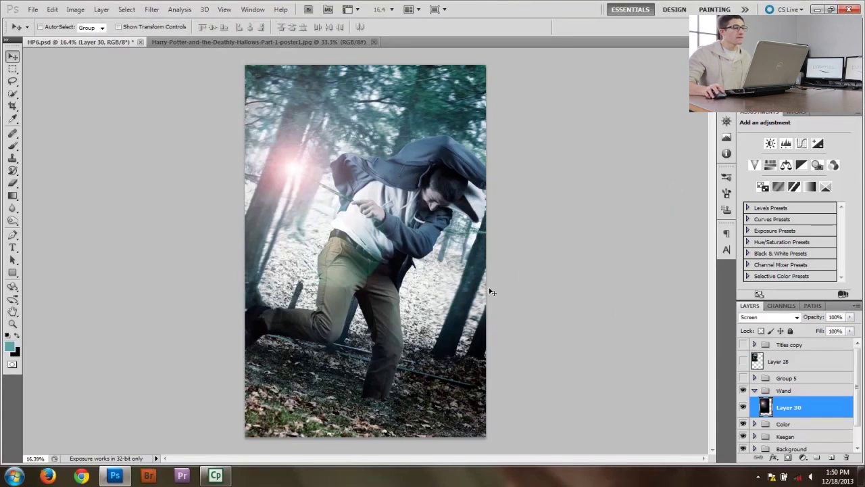
Duplicate the blurred flare layer, merge both copies into one layer, and set its blend mode to Screen.
drag(814, 409, 833, 457)
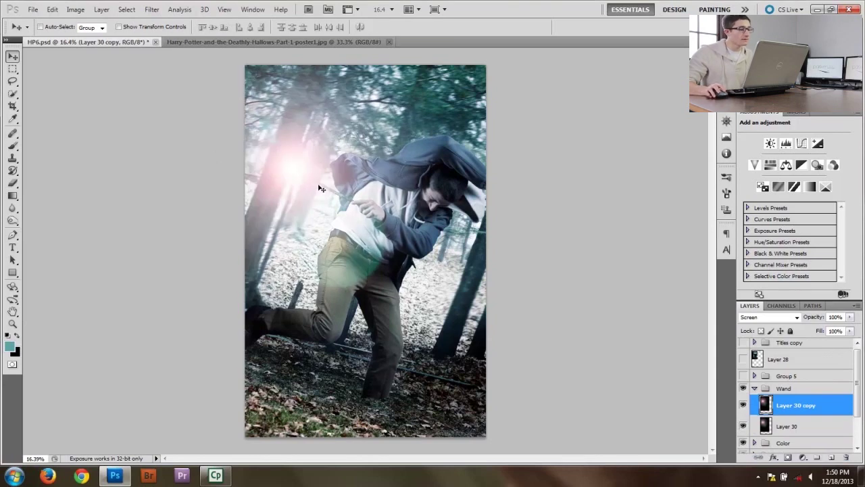
shift+click(801, 428)
right_click(800, 427)
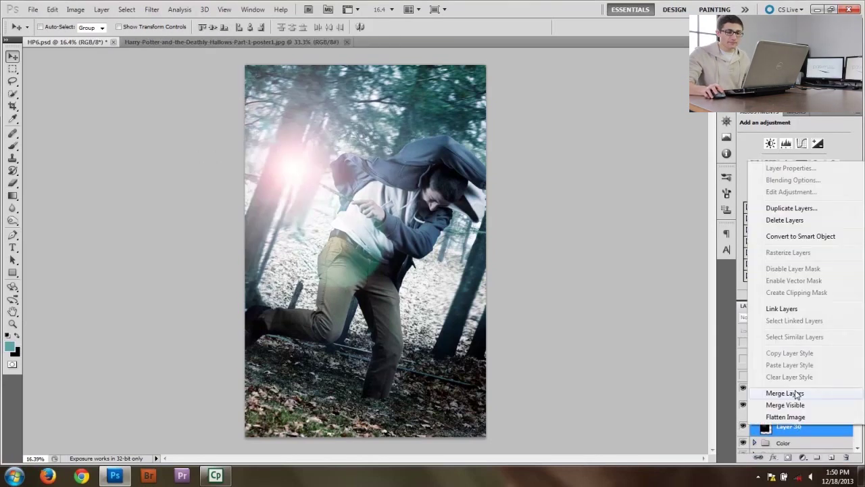
click(797, 394)
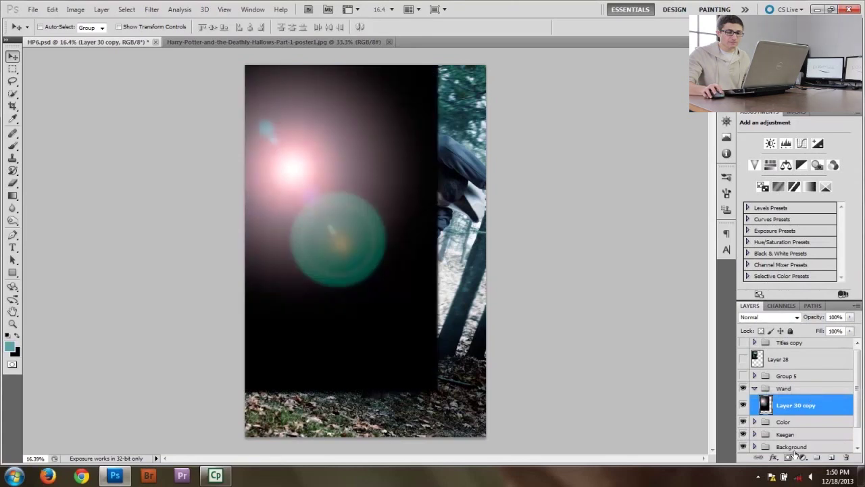
click(769, 317)
click(755, 128)
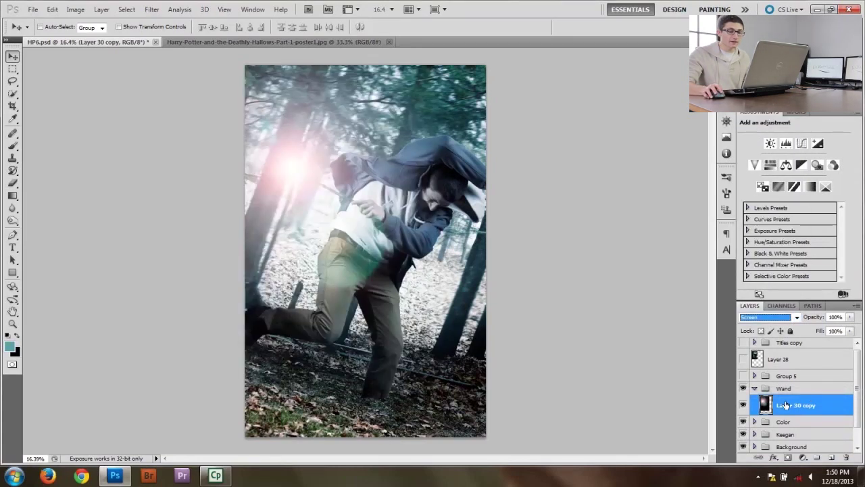
Mask the merged flare layer and paint black at 30% brush opacity over the green flare circle on the figure's waist and trousers.
click(788, 458)
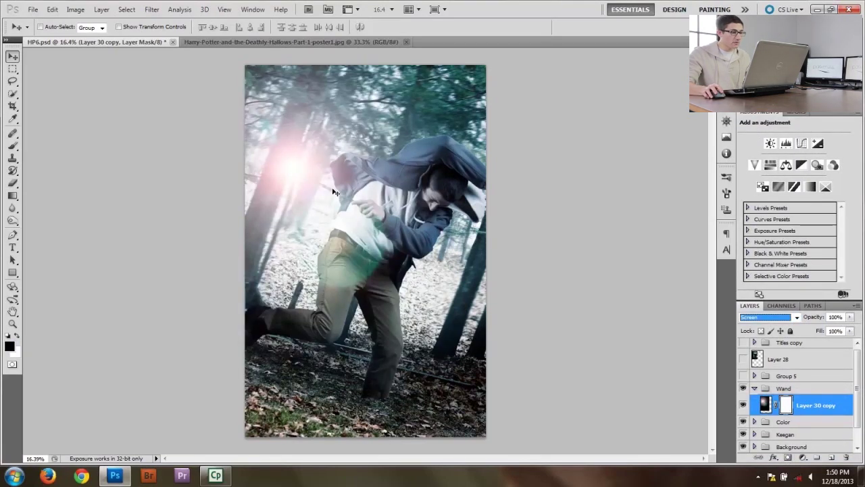
click(389, 237)
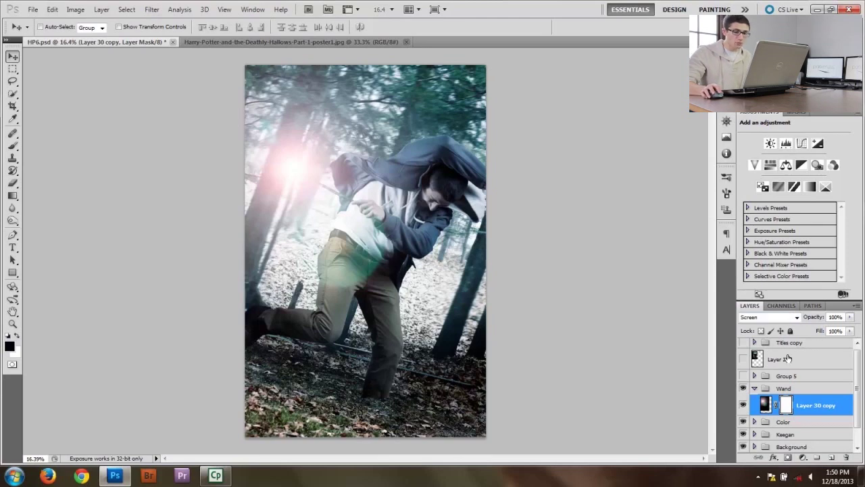
key(b)
mouse_move(346, 267)
mouse_down()
mouse_move(376, 213)
mouse_move(331, 255)
mouse_move(366, 187)
mouse_move(361, 209)
mouse_move(342, 220)
mouse_move(324, 255)
mouse_move(361, 217)
mouse_move(349, 201)
mouse_move(350, 210)
mouse_move(353, 182)
mouse_move(362, 224)
mouse_up()
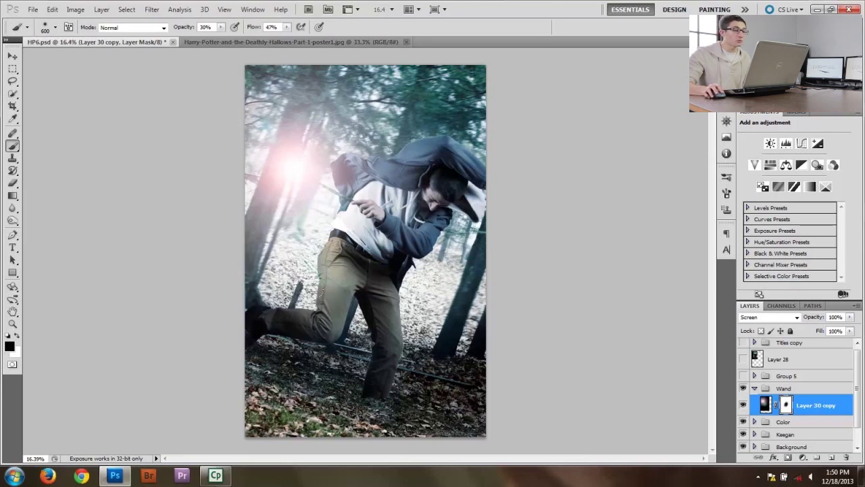
Add a Curves adjustment above the flare and raise the Red channel from input 84 to output 145.
click(805, 458)
click(804, 305)
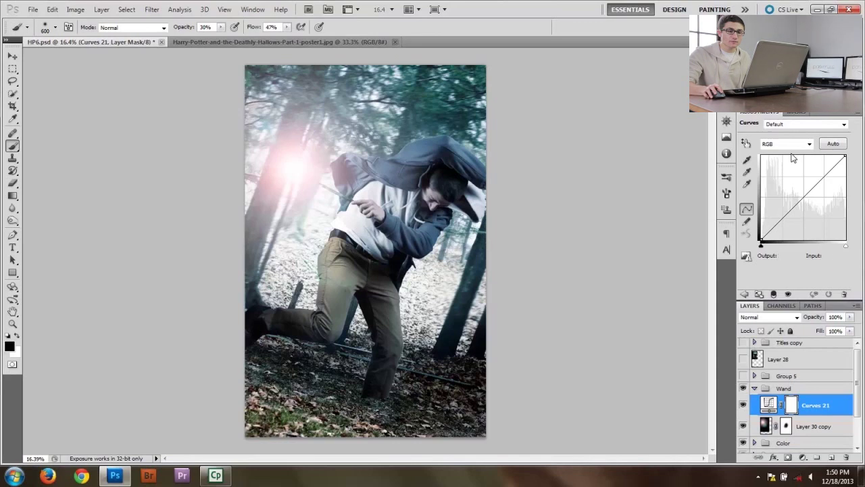
click(788, 143)
click(771, 153)
drag(789, 211, 788, 192)
Split the curve layer's Blend If underlying shadow range to 0 / 195 so the red fades out of the dark areas.
double_click(837, 409)
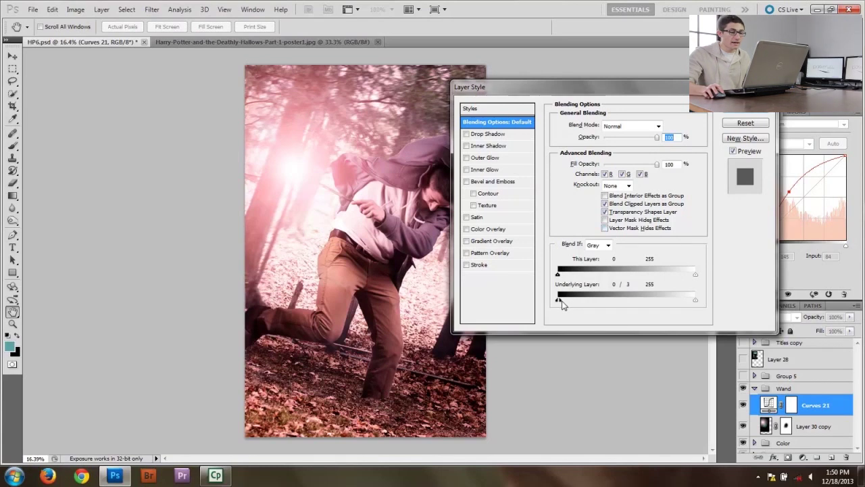
drag(563, 301, 664, 309)
click(738, 114)
key(b)
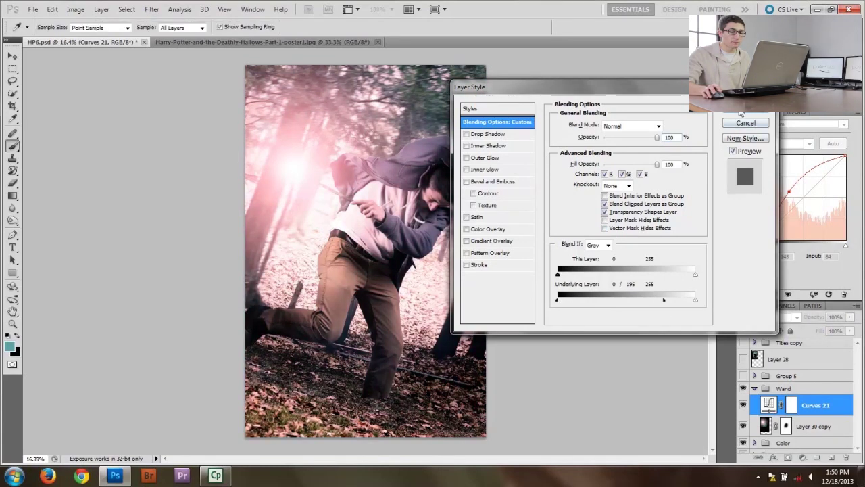
Invert the red curve's mask and paint white at 30% opacity over the wand light's surroundings and the figure's lit side.
click(792, 405)
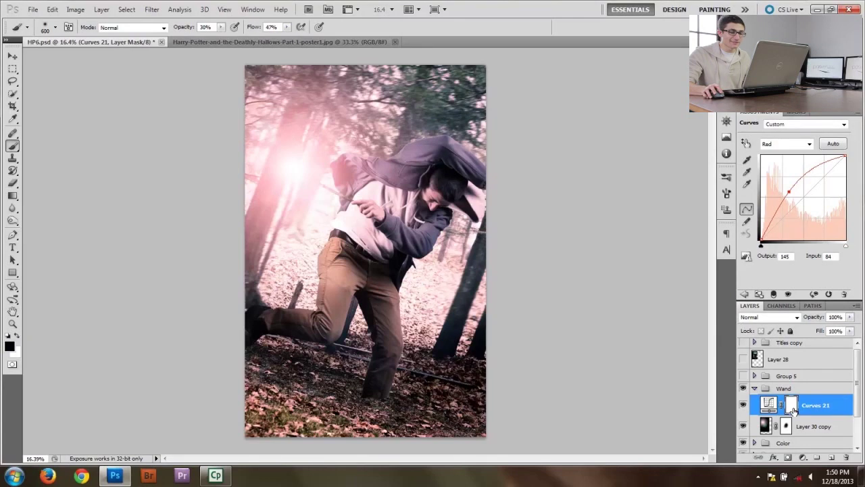
key(ctrl+i)
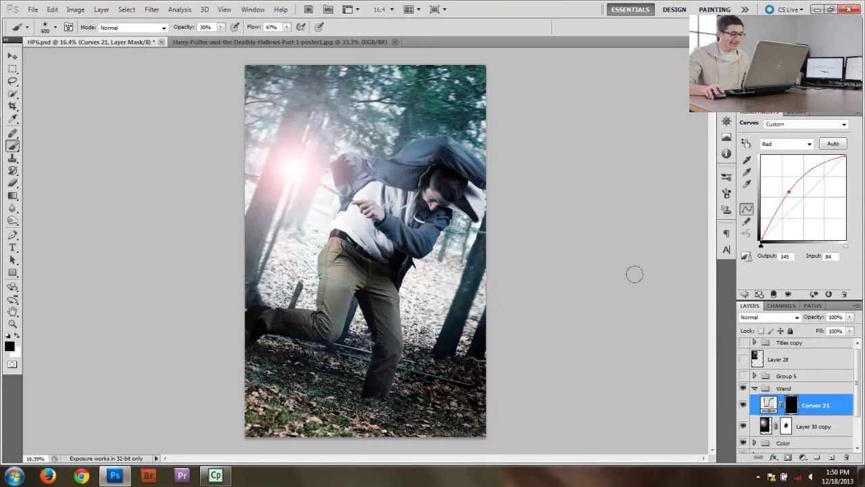
scroll(292, 259, up, 2)
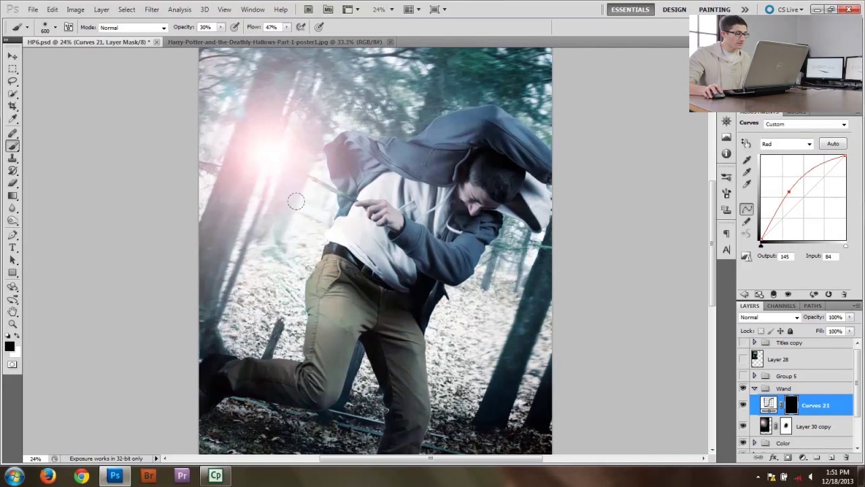
key(x)
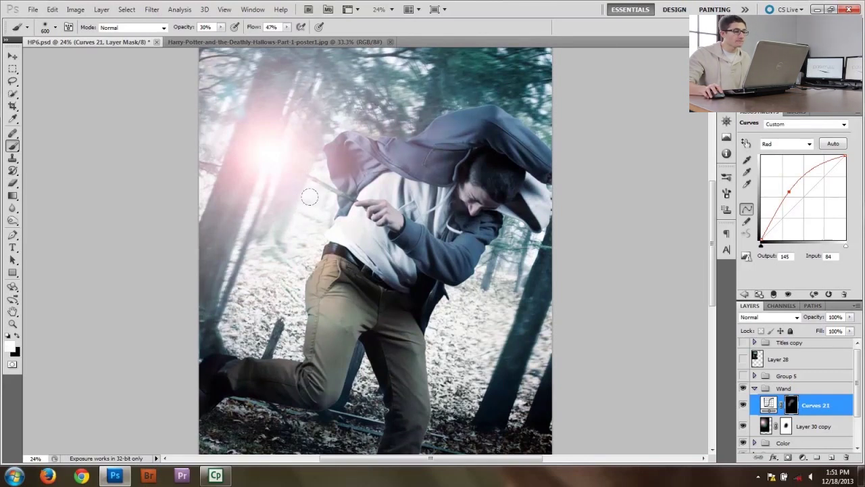
scroll(246, 278, down, 3)
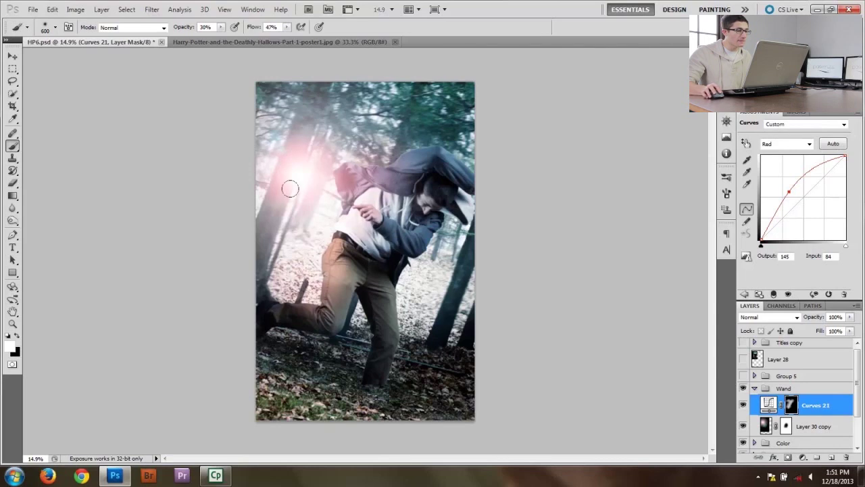
drag(356, 160, 351, 142)
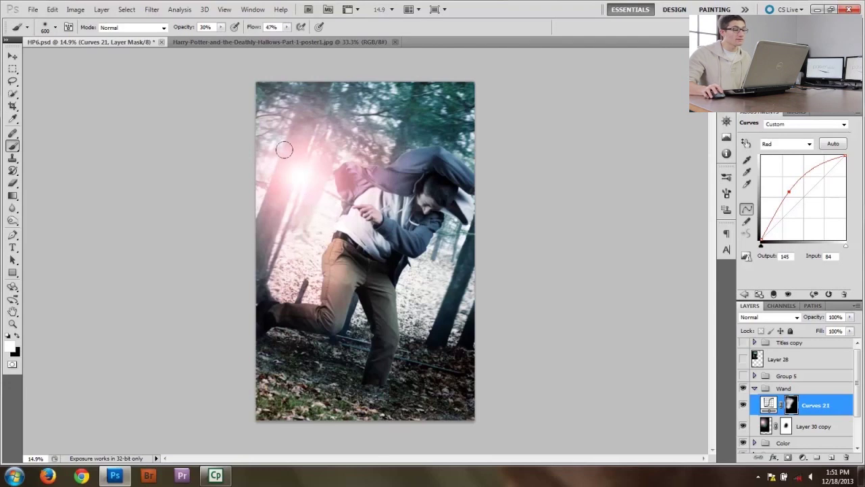
Set the brush to 1400 px at 60% opacity and add an empty layer above the Wand group.
key(6)
key(bracketright)
key(bracketright)
key(bracketright)
key(bracketright)
key(bracketright)
key(bracketright)
key(bracketright)
key(bracketright)
click(801, 390)
click(832, 457)
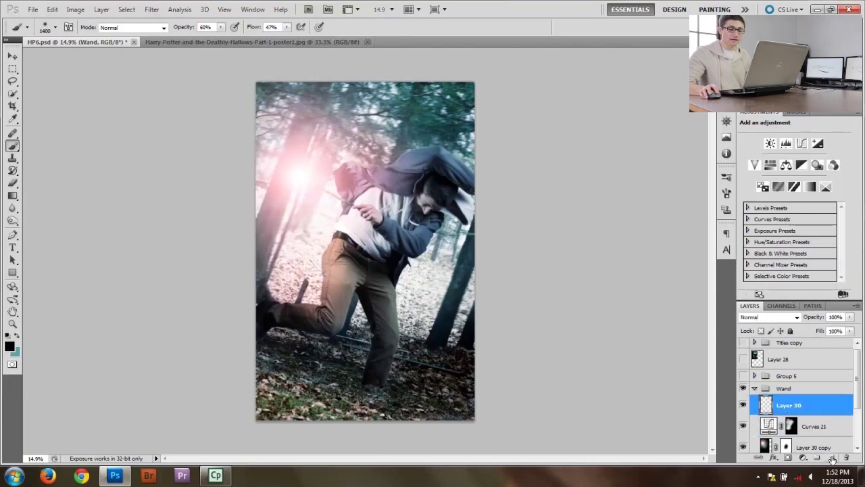
drag(797, 403, 820, 388)
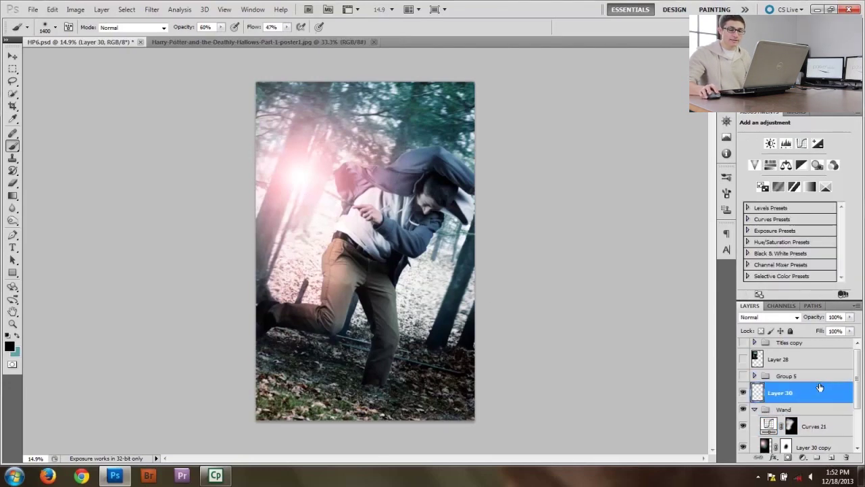
Paint black over the ground at the poster's bottom and darken its edges, reducing the brush to 1100 px.
mouse_move(204, 331)
mouse_down()
mouse_move(222, 353)
mouse_move(194, 332)
mouse_move(365, 433)
mouse_move(473, 423)
mouse_move(487, 378)
mouse_move(338, 446)
mouse_up()
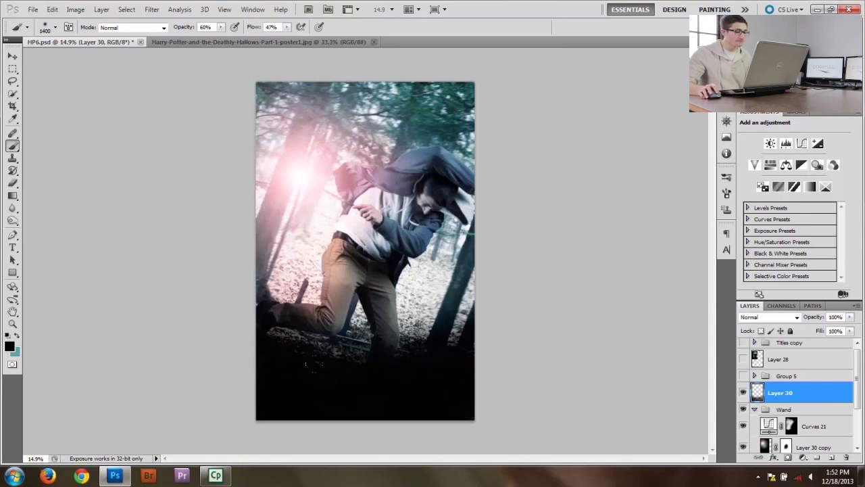
key(bracketleft)
key(bracketleft)
key(bracketleft)
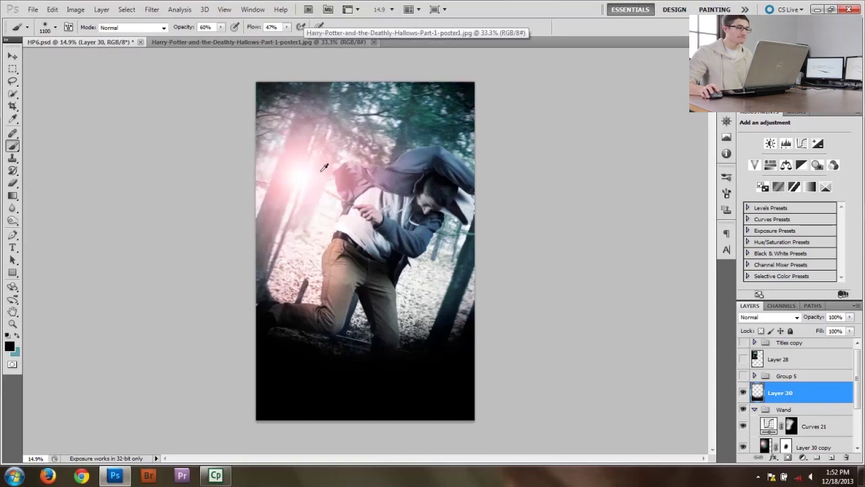
alt+scroll(339, 211, down, 2)
alt+scroll(339, 212, up, 2)
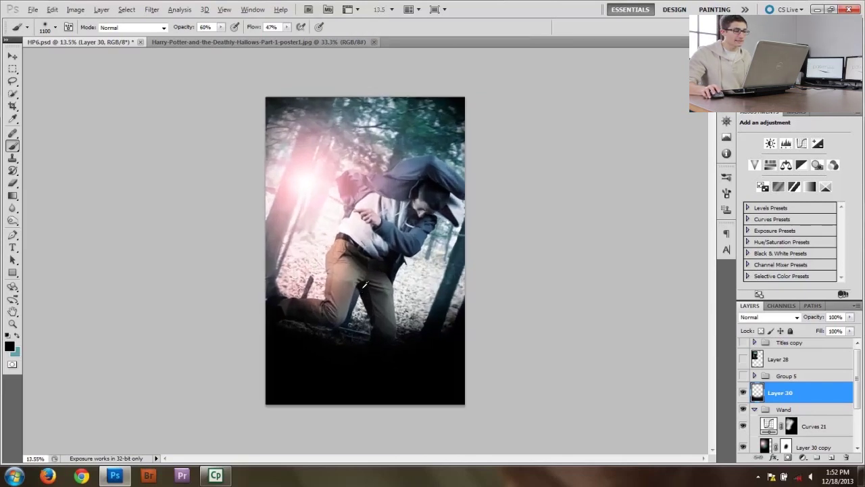
alt+scroll(367, 272, up, 2)
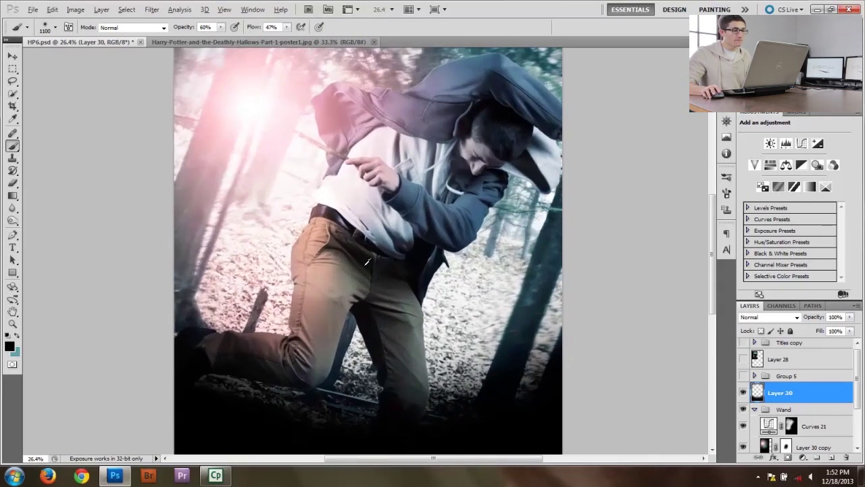
alt+scroll(367, 267, down, 3)
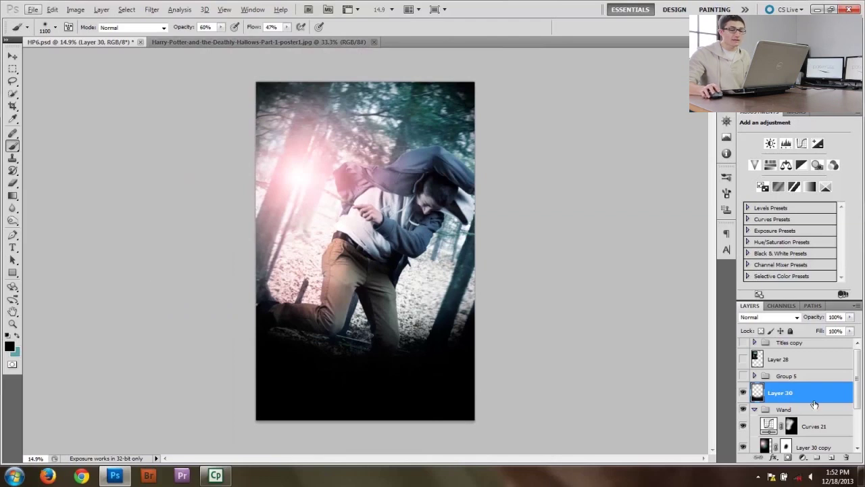
Add a layer above the red curve in the Wand group and draw a straight Pen path from the wand tip past the poster's left edge.
scroll(806, 409, down, 1)
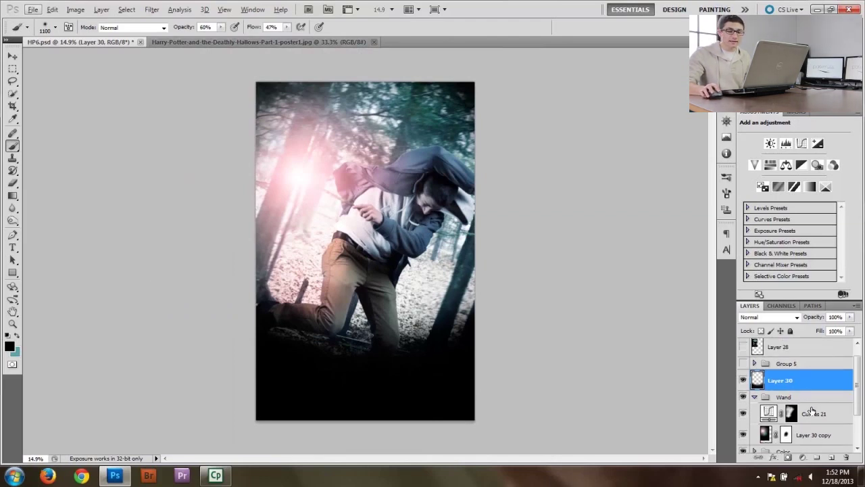
click(813, 413)
click(832, 457)
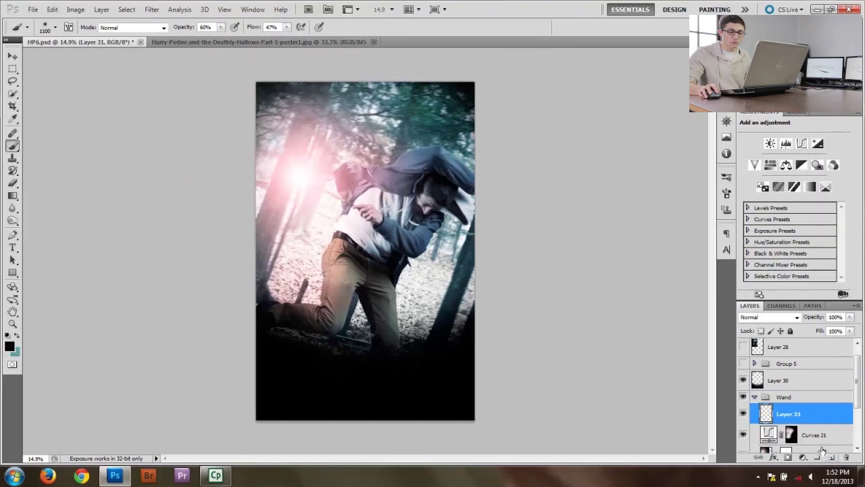
key(p)
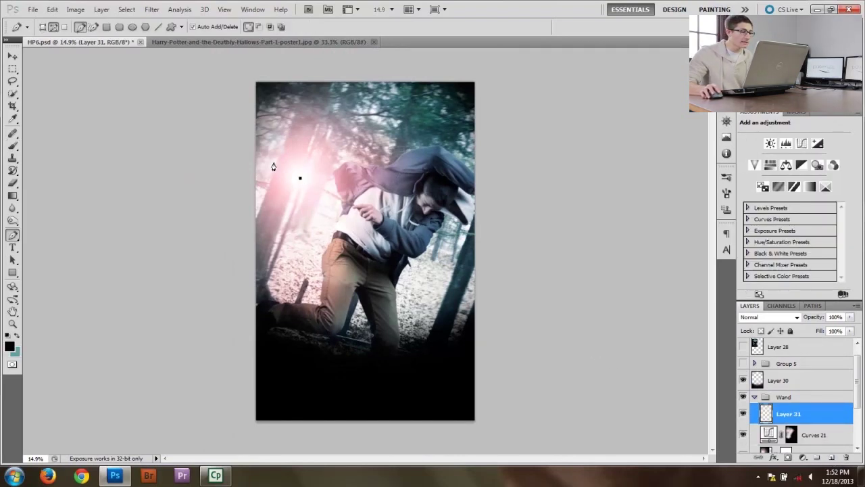
click(233, 146)
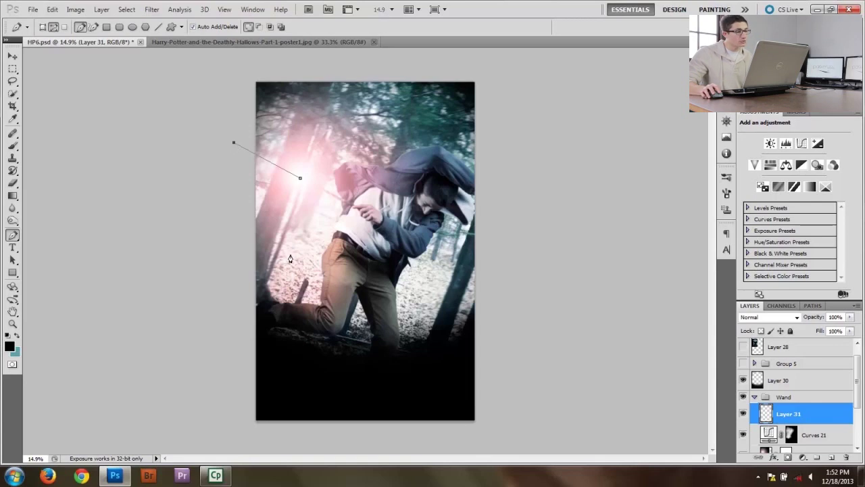
Set the brush to 125 px at 100% opacity and choose a bright red foreground colour.
key(b)
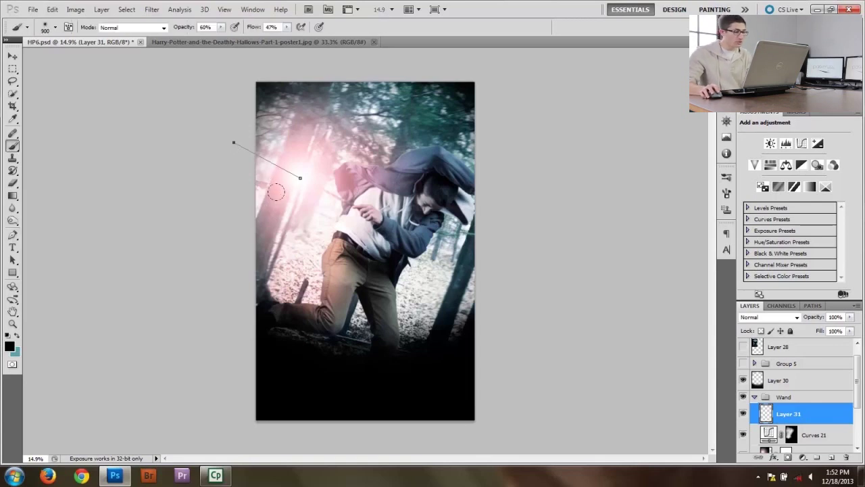
key(bracketleft)
key(bracketleft)
key(bracketleft)
key(bracketleft)
key(bracketleft)
key(bracketleft)
key(bracketleft)
key(bracketleft)
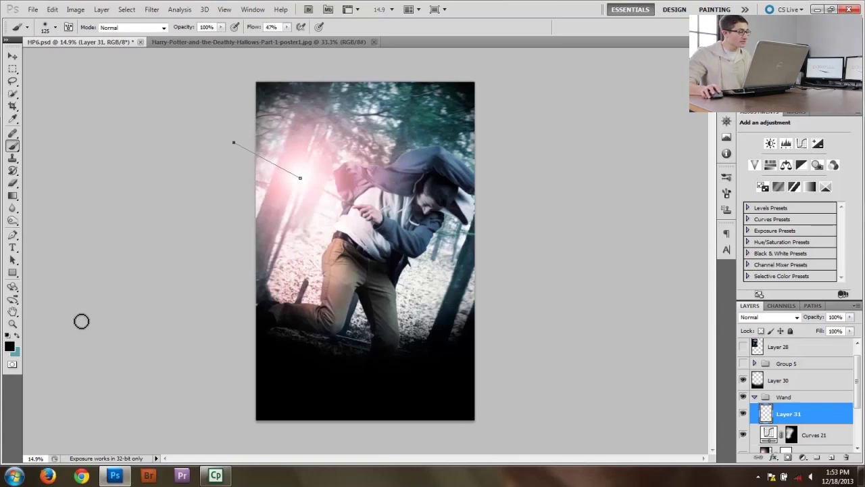
click(9, 346)
drag(582, 243, 579, 210)
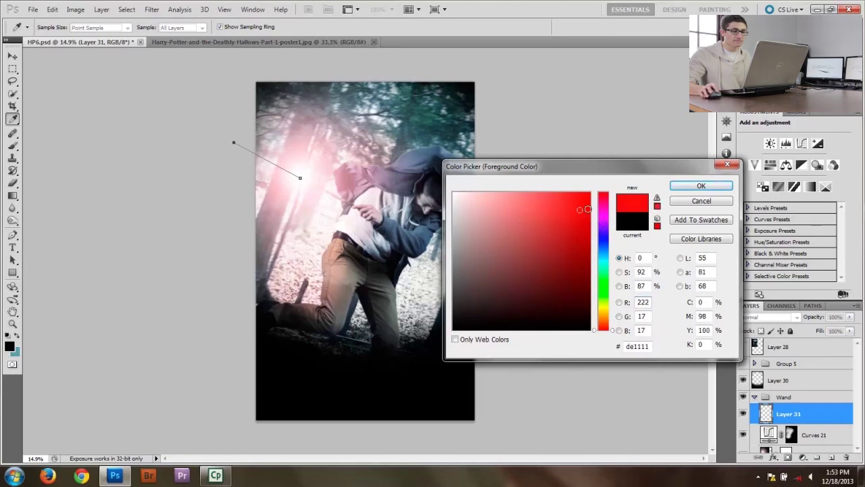
click(673, 186)
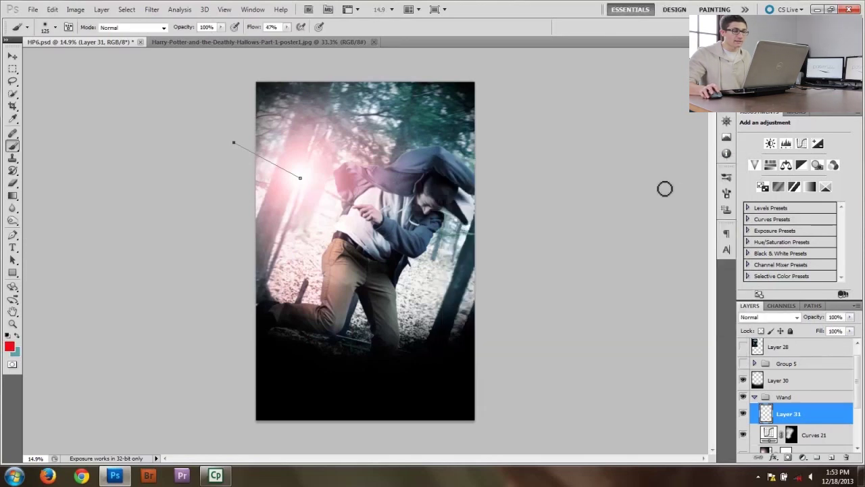
Stroke the beam path with the red brush and delete the path.
key(p)
right_click(293, 197)
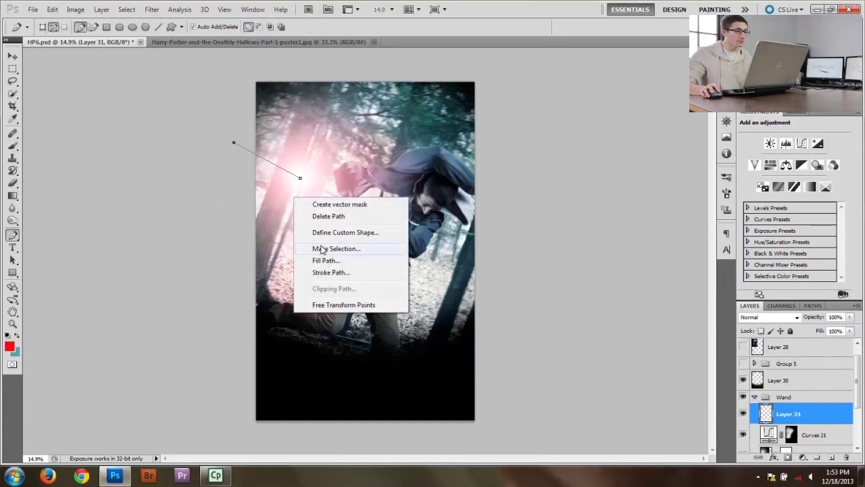
click(327, 272)
click(489, 161)
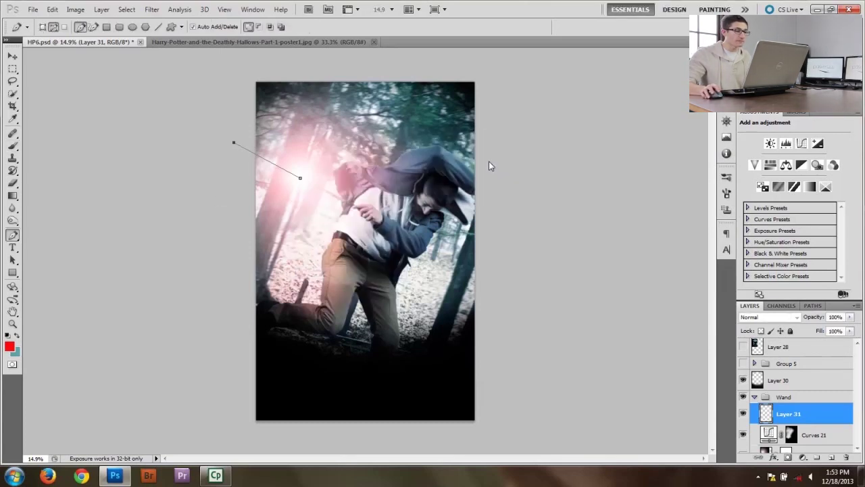
right_click(323, 211)
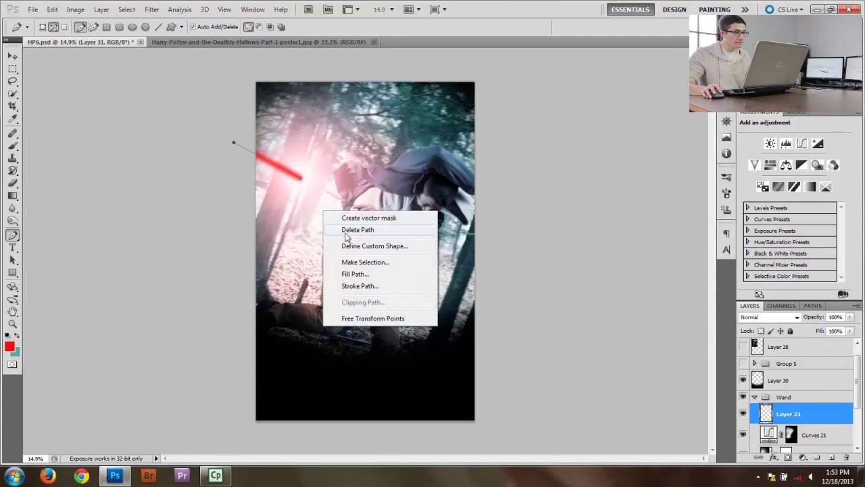
click(346, 230)
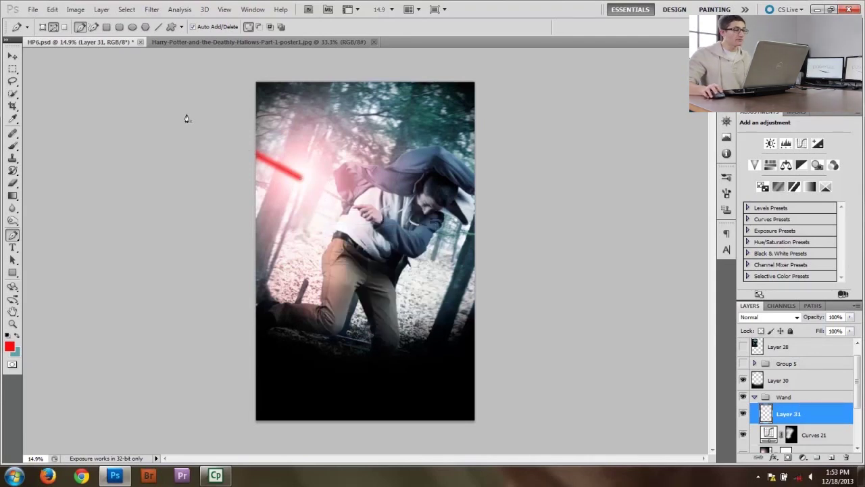
Compare blend modes on the red beam layer and set it to Vivid Light.
click(797, 317)
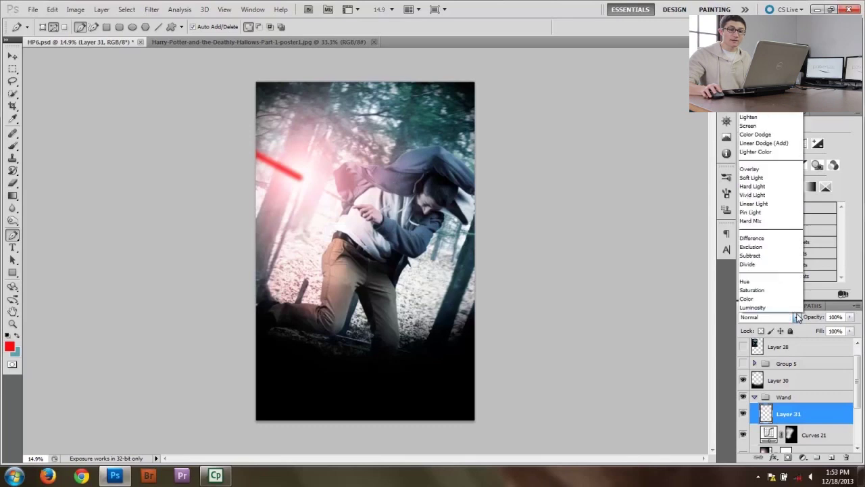
click(755, 194)
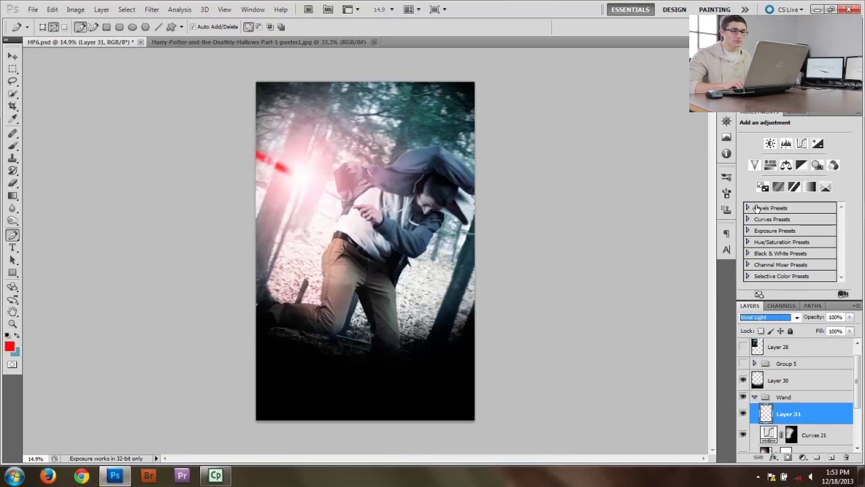
key(Up)
key(Up)
key(Up)
key(Up)
key(Up)
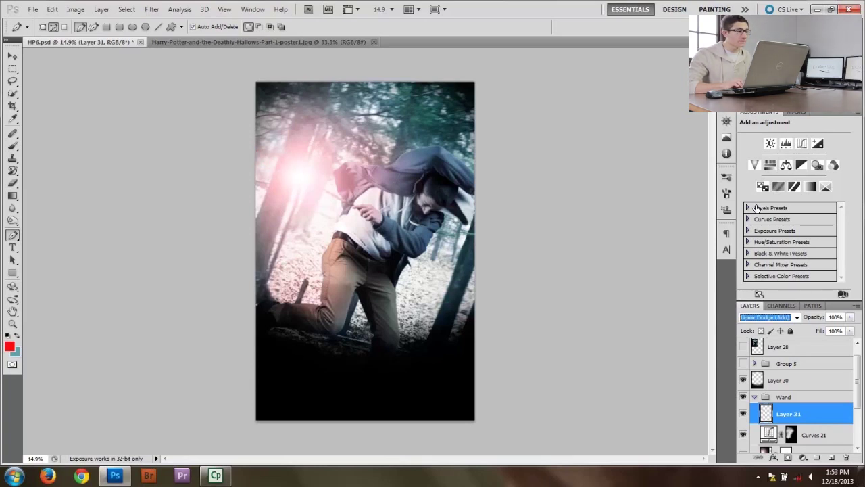
key(Up)
key(Up)
key(Up)
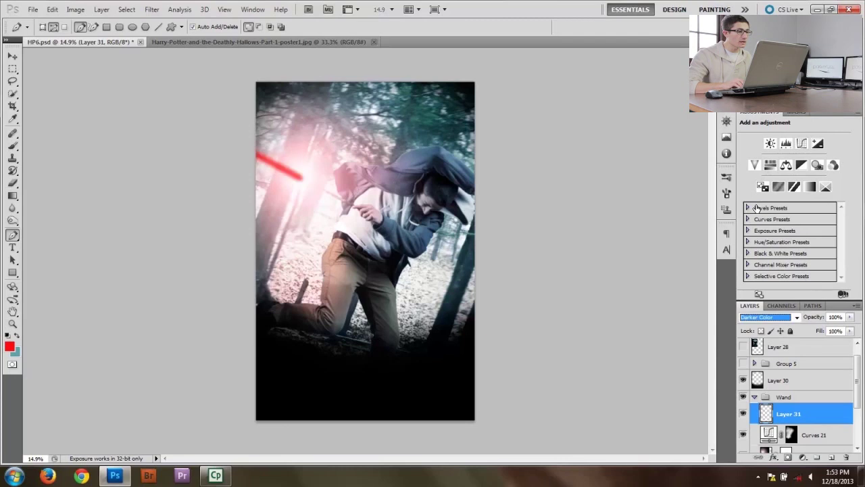
key(Up)
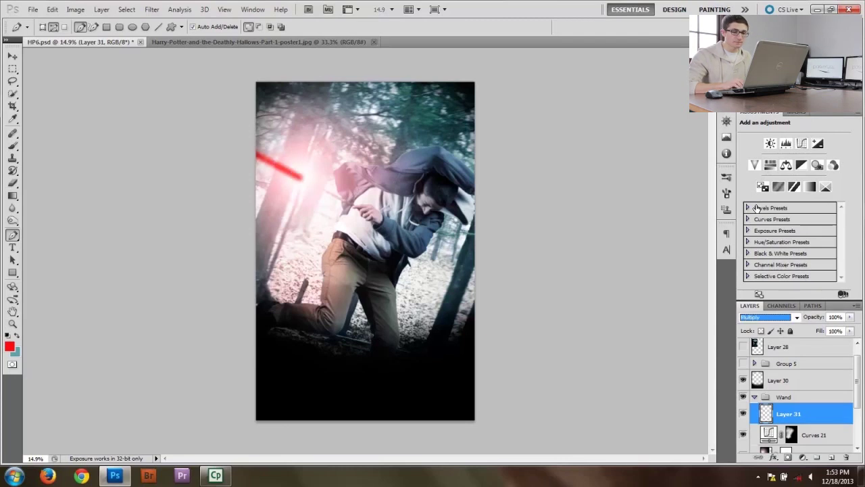
key(Up)
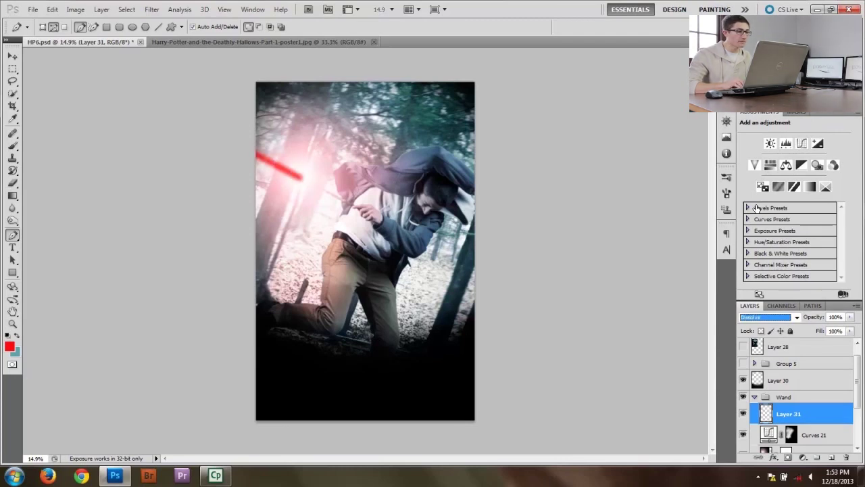
key(Down)
key(Down)
key(Down)
key(Down)
key(Down)
key(Down)
key(Down)
key(Down)
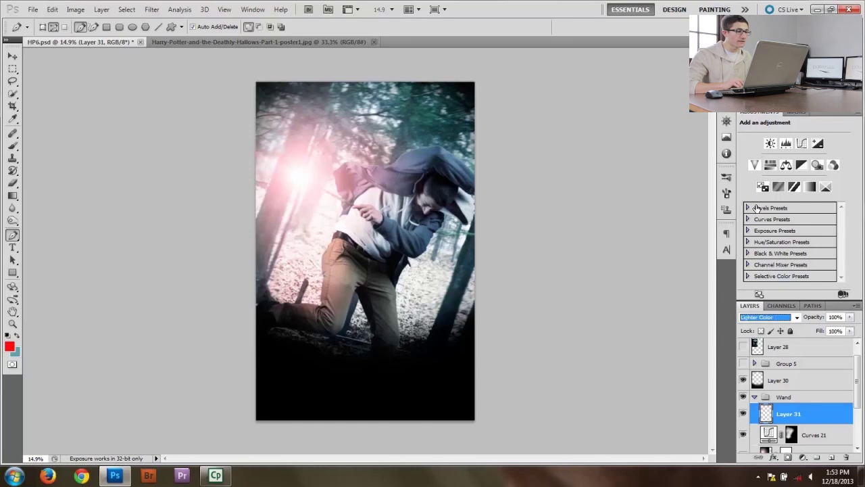
key(Down)
key(Down)
key(Down)
key(Down)
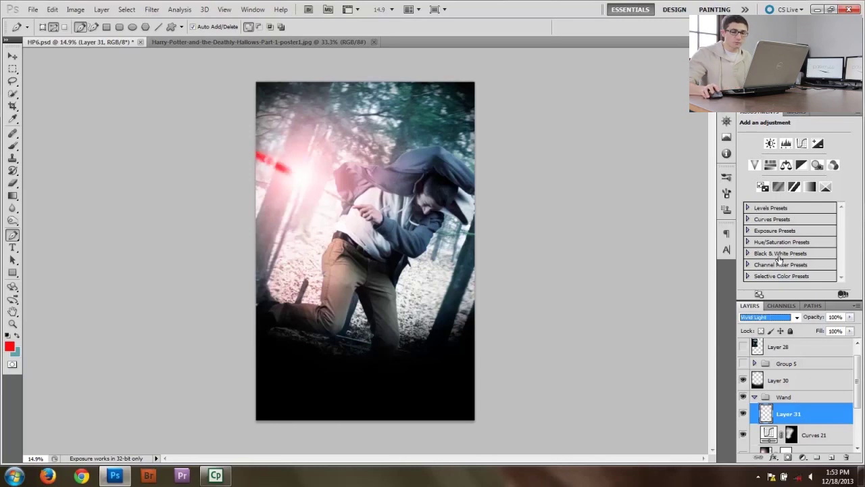
Lower the beam layer's opacity to 50%, duplicate it and set the copy's blend mode to Overlay.
click(850, 317)
drag(833, 327, 823, 332)
drag(811, 450, 833, 458)
click(791, 318)
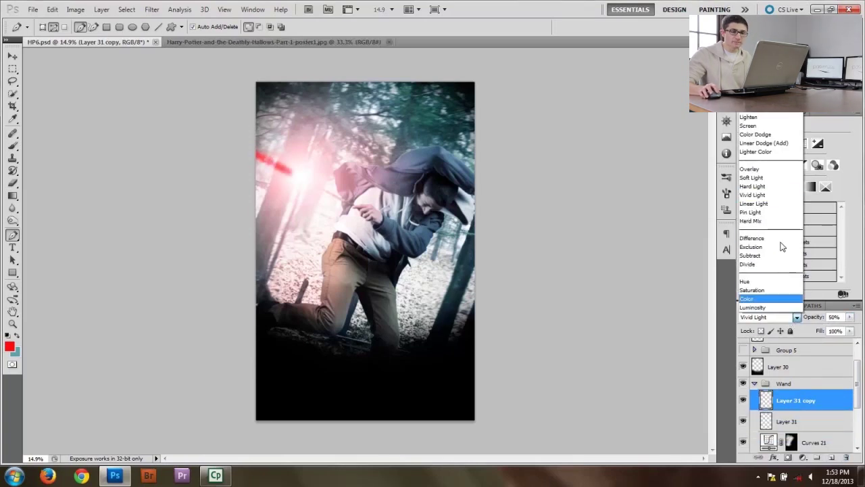
click(757, 170)
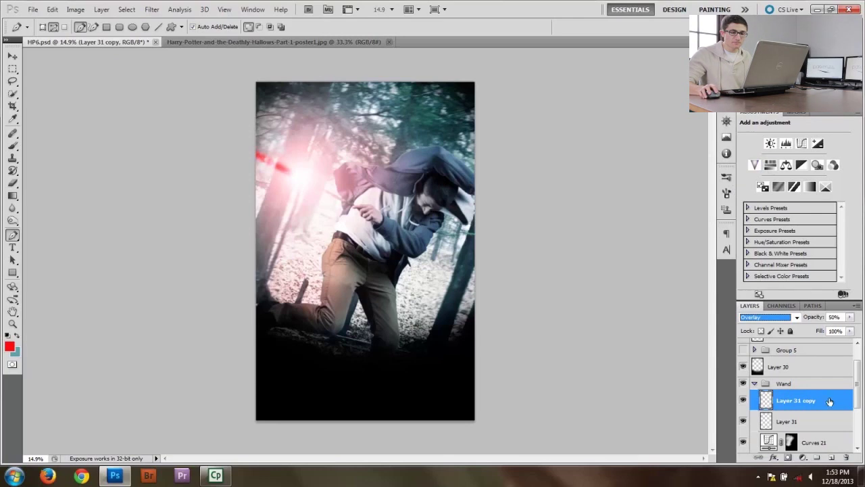
Apply a 50.5 px Gaussian Blur to the beam copy and raise its opacity to 99%.
click(151, 10)
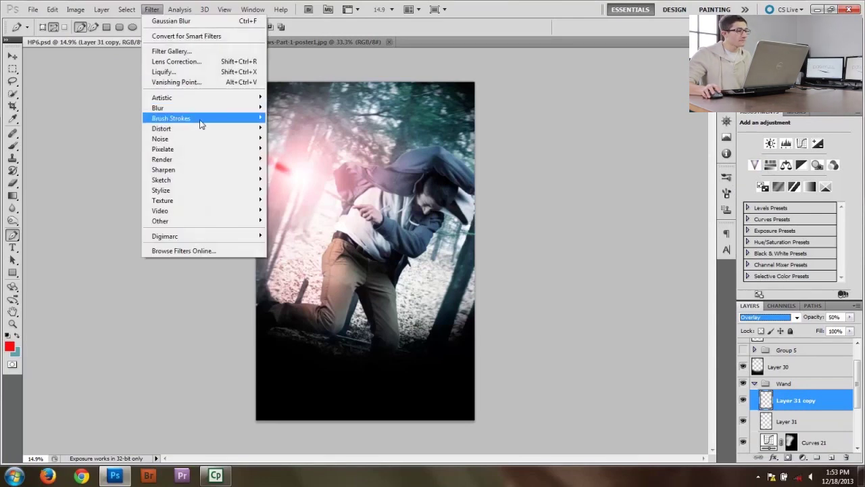
mouse_move(203, 108)
click(291, 150)
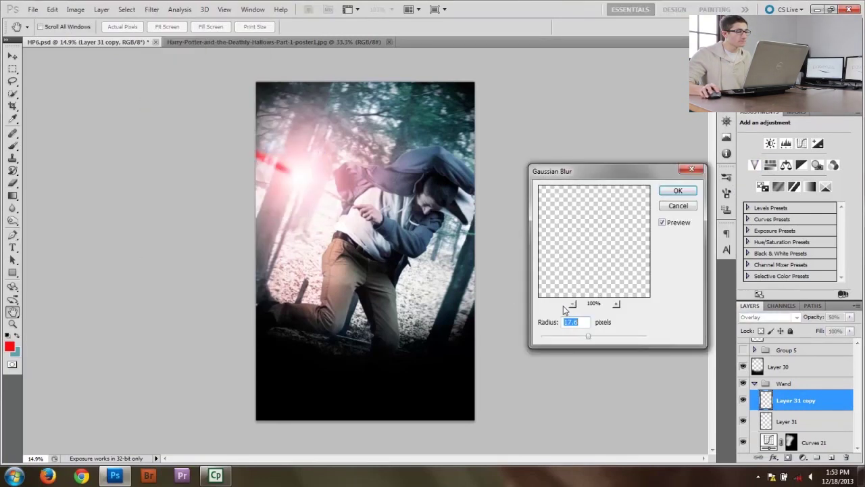
drag(597, 338, 608, 340)
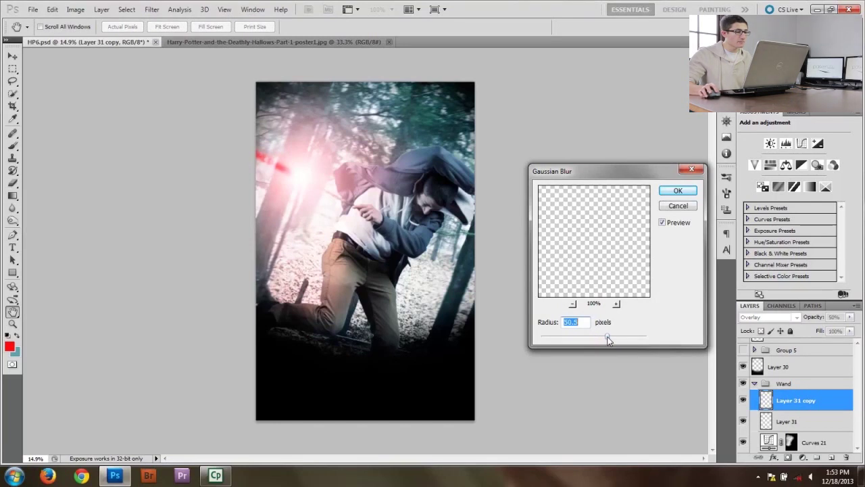
click(678, 190)
click(850, 317)
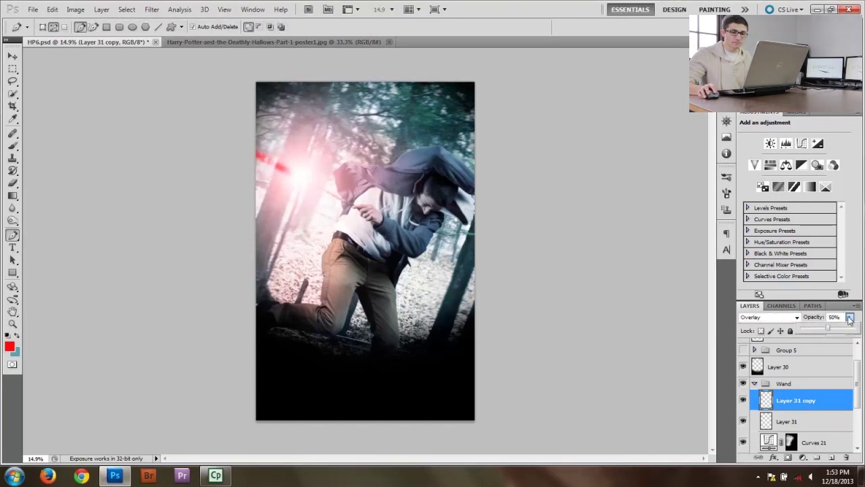
drag(827, 329, 858, 331)
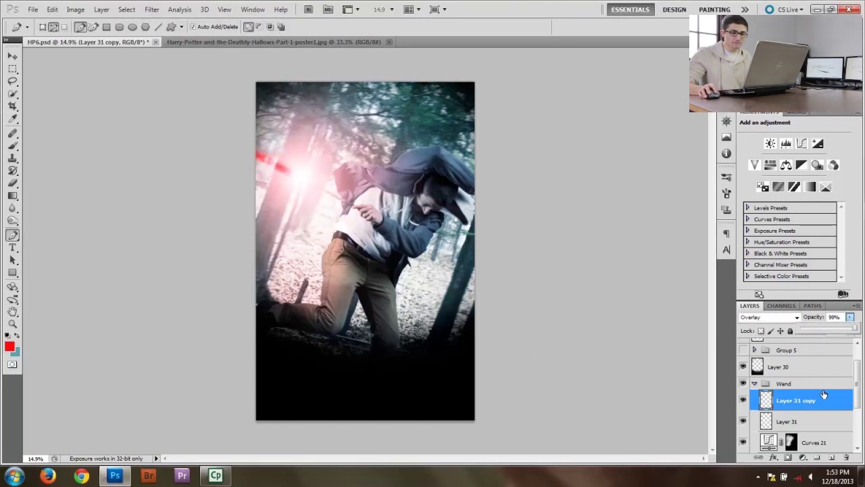
Add an empty layer above the blurred beam copy and give it a white Color Overlay.
click(831, 458)
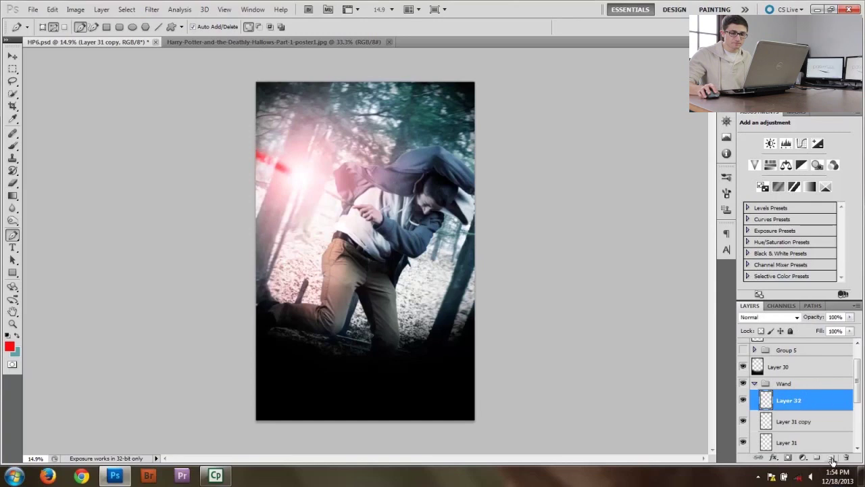
double_click(814, 399)
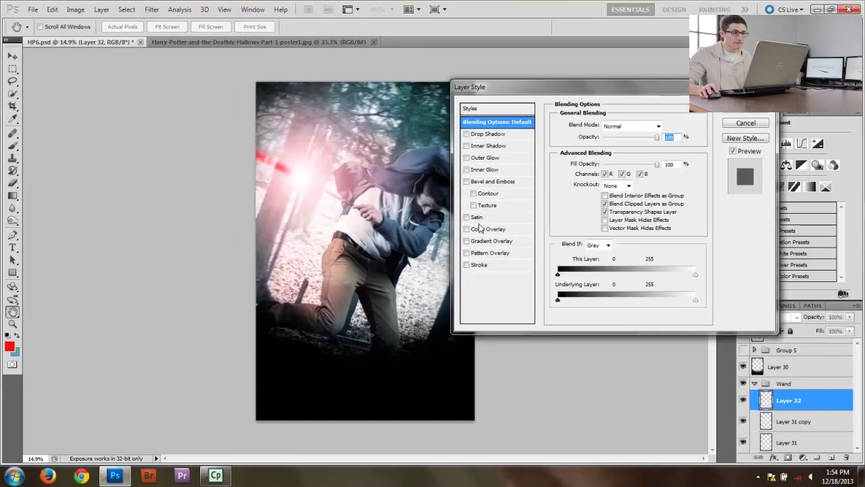
click(480, 230)
click(662, 125)
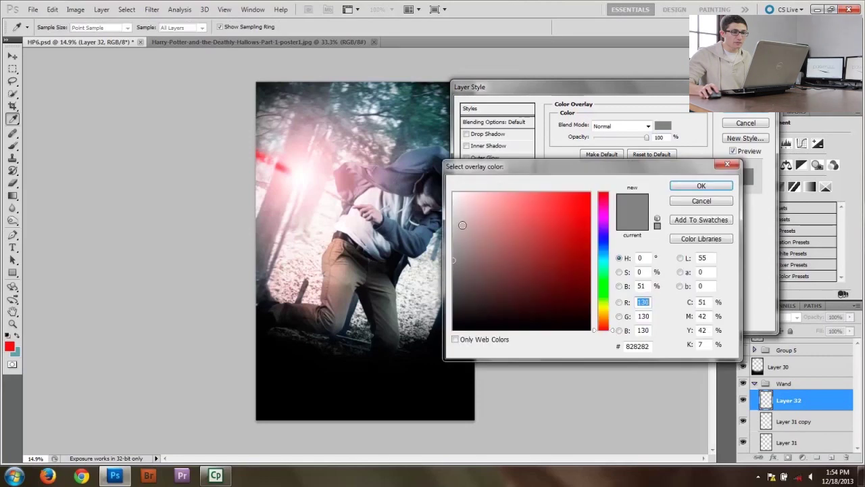
drag(460, 225, 403, 155)
click(701, 185)
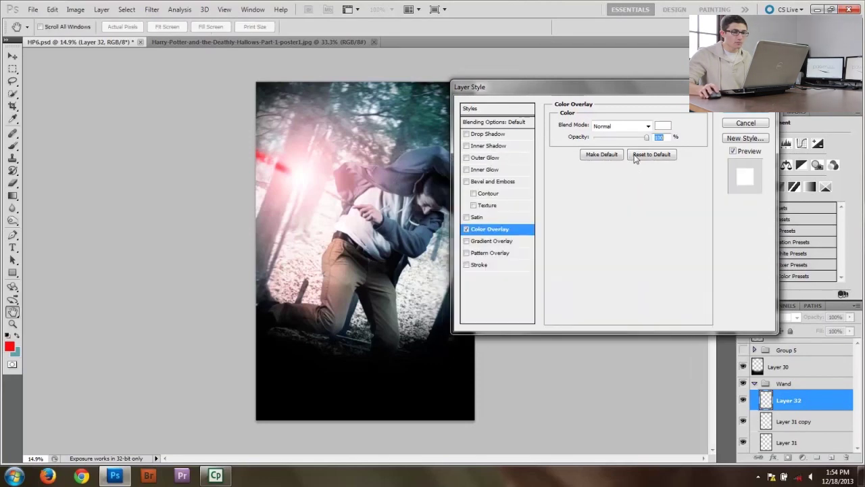
click(735, 110)
Hide the empty layer that carries the white Color Overlay.
click(771, 317)
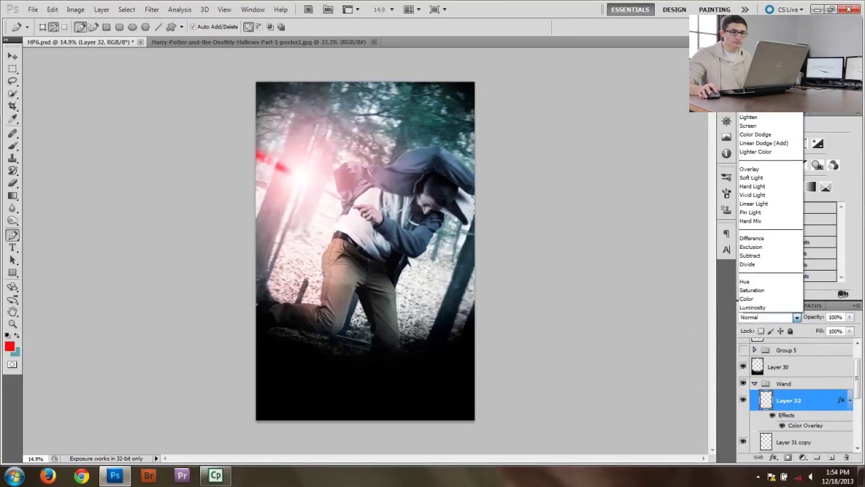
click(783, 385)
click(744, 401)
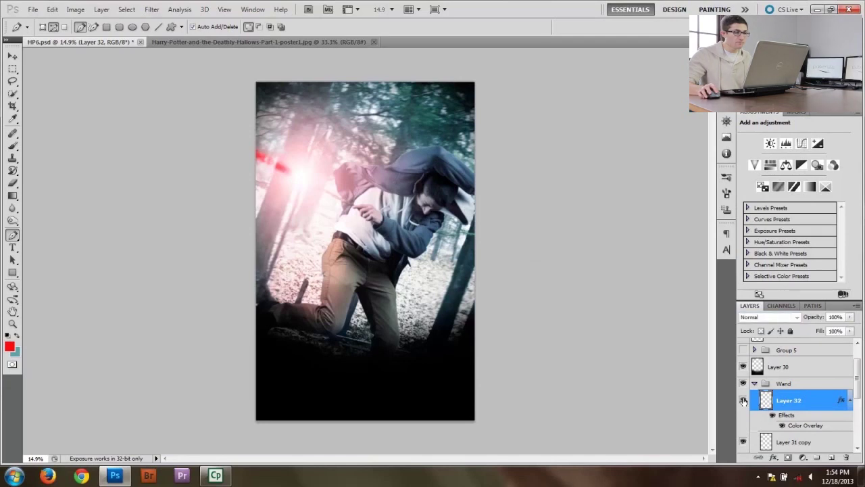
click(748, 401)
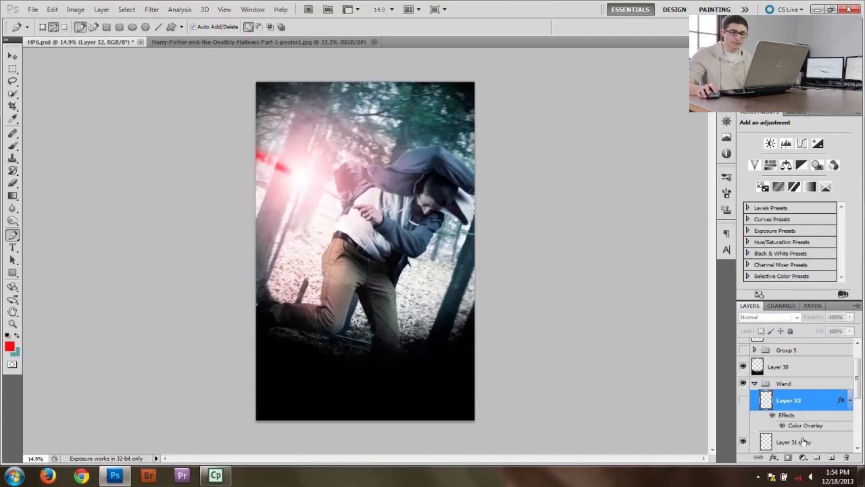
Duplicate the blurred beam layer, give the duplicate a white Color Overlay and select the hidden Layer 32.
drag(800, 433, 835, 458)
double_click(828, 423)
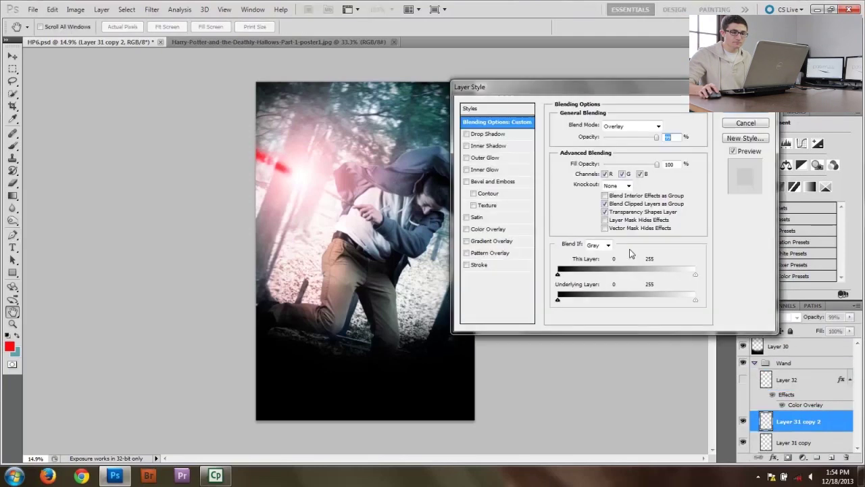
click(488, 229)
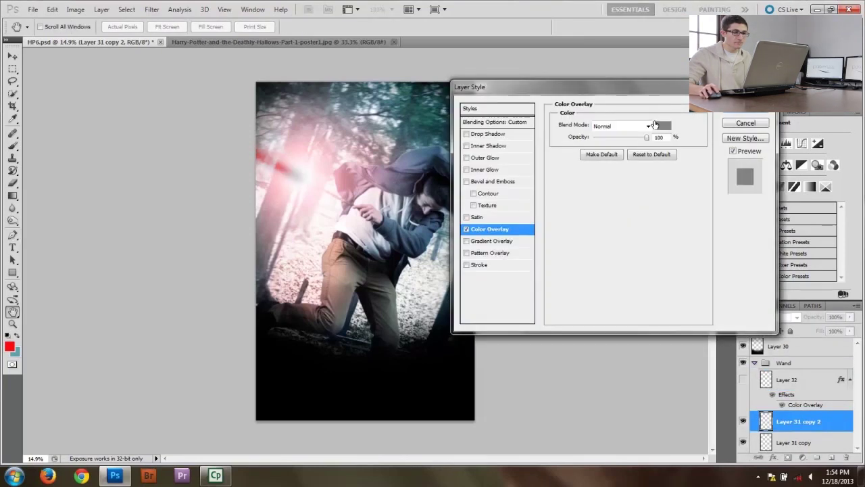
click(662, 126)
click(305, 135)
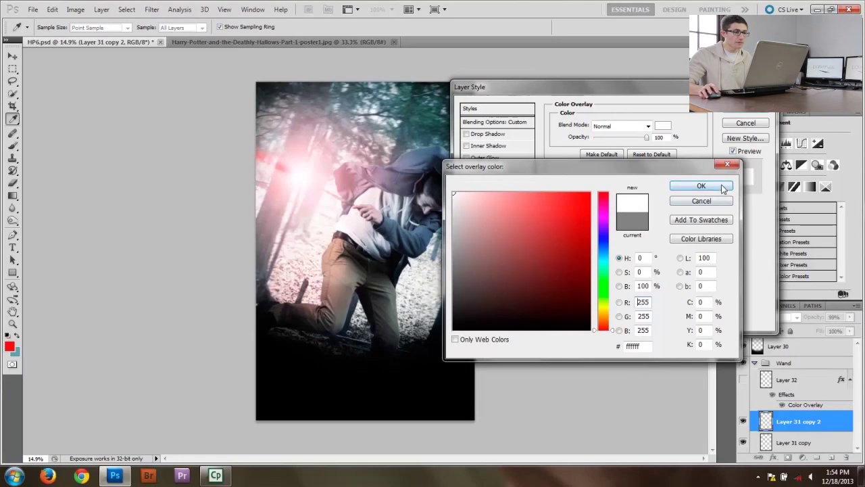
click(722, 186)
click(744, 113)
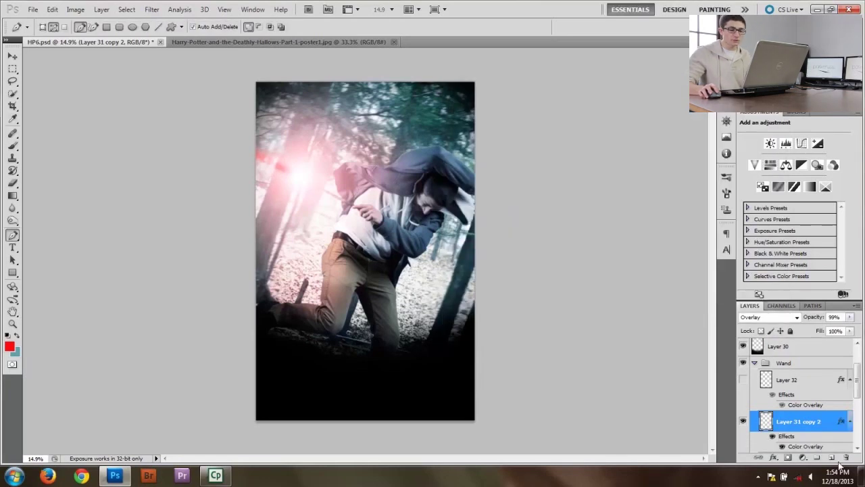
click(826, 383)
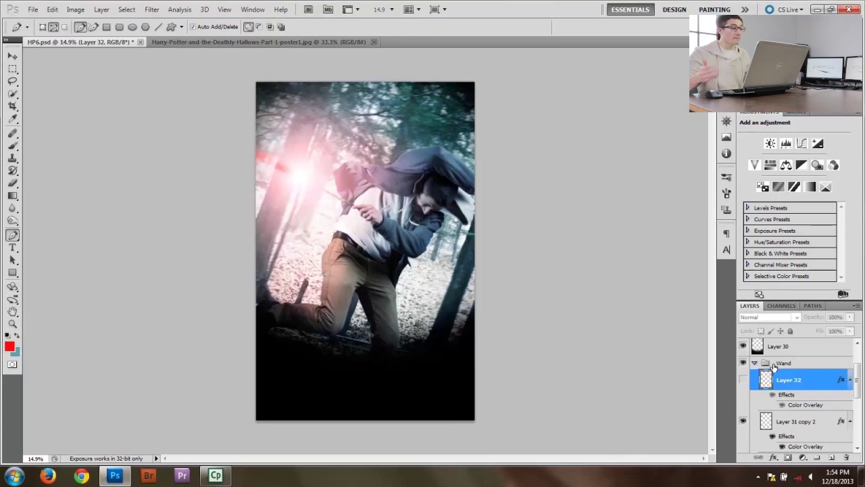
Add an empty layer in the Wand group and set up the Brush with the 351 px particle tip, enlarged to 900 px.
click(832, 458)
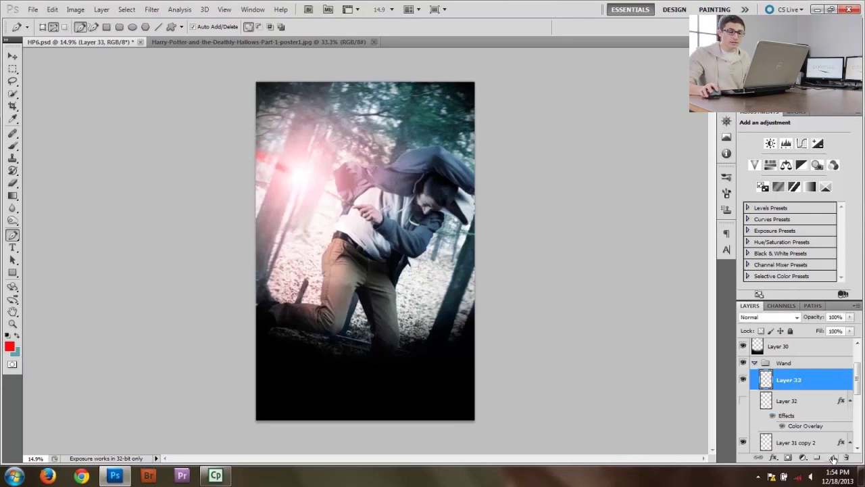
key(b)
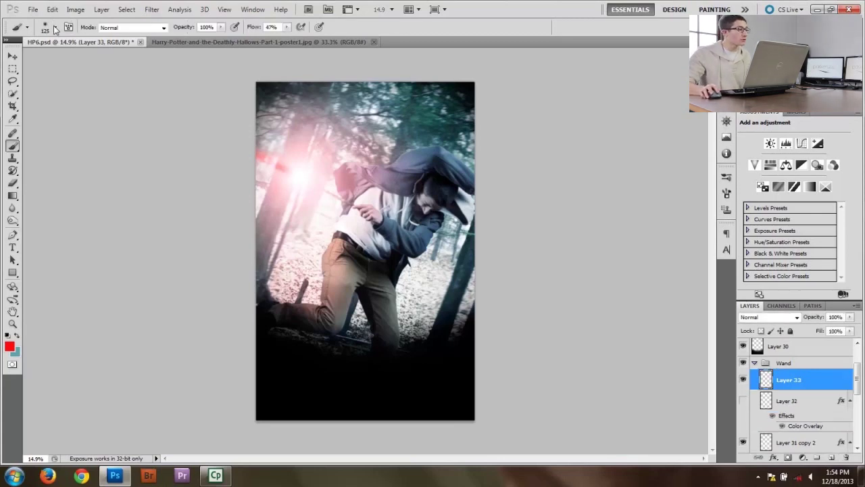
click(55, 28)
scroll(42, 138, down, 4)
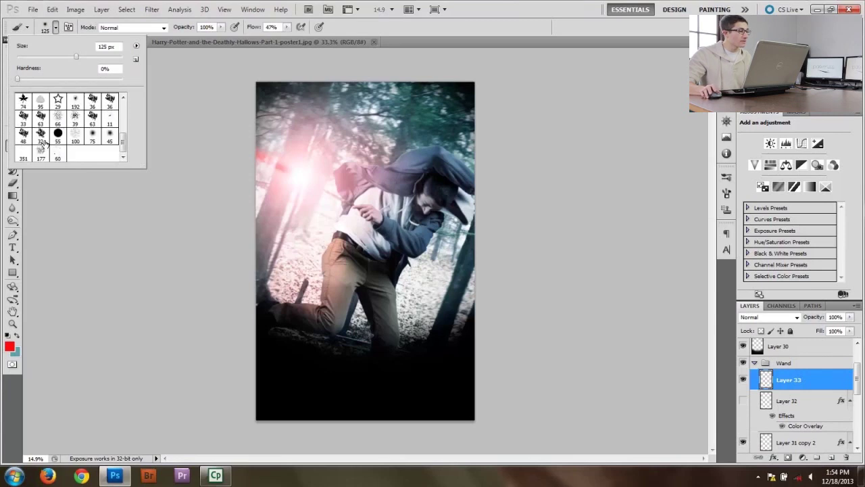
click(22, 156)
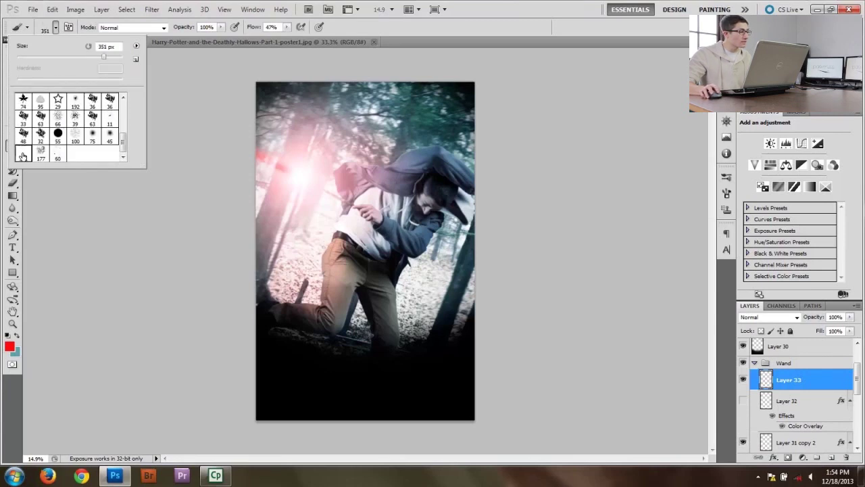
click(56, 28)
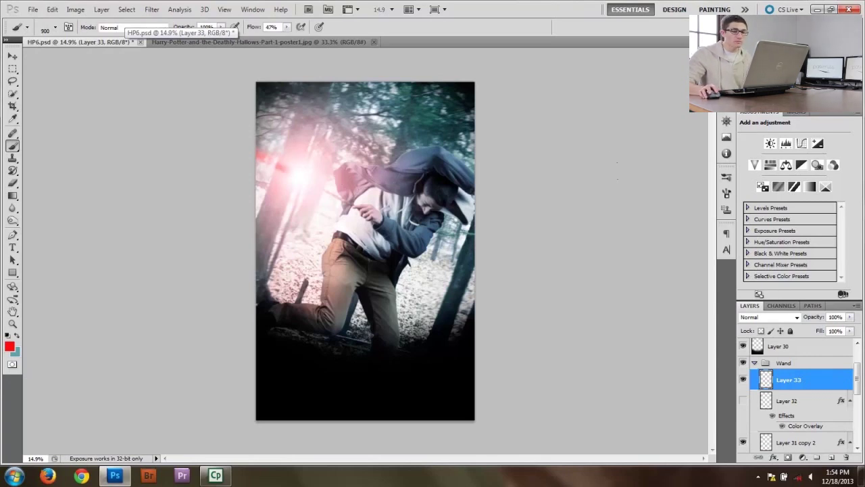
Enable Transfer for the particle brush and reduce its Scatter to 41%.
click(727, 193)
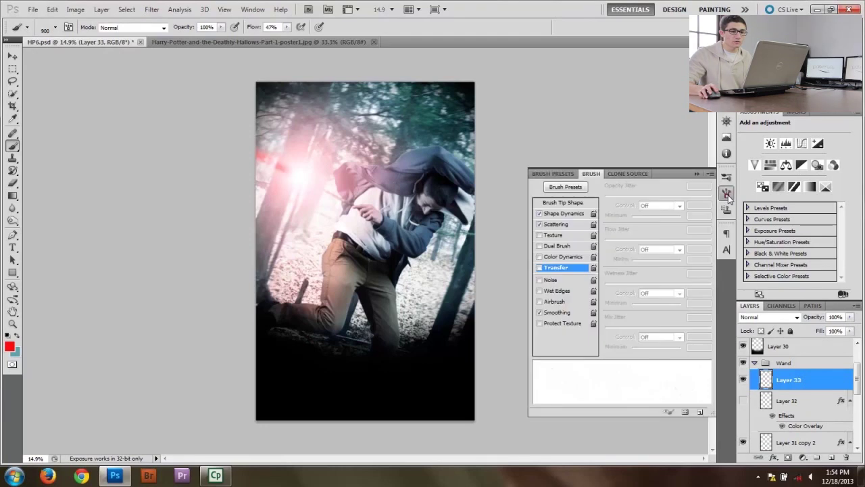
click(540, 268)
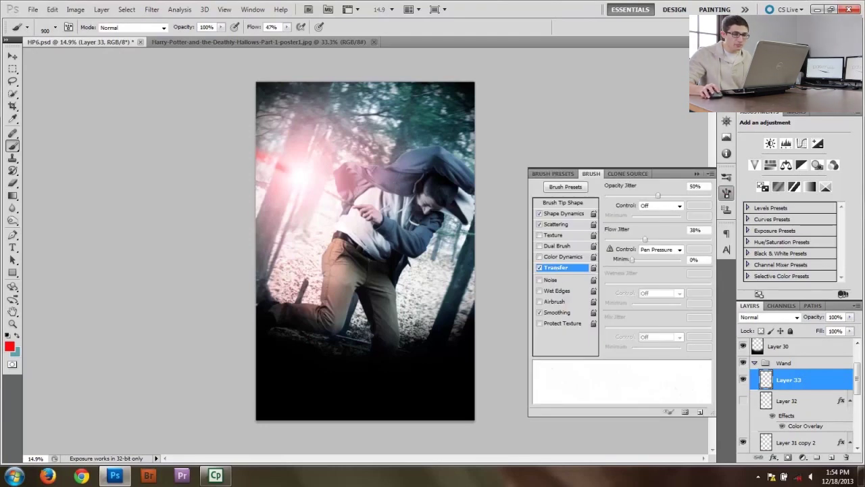
click(555, 224)
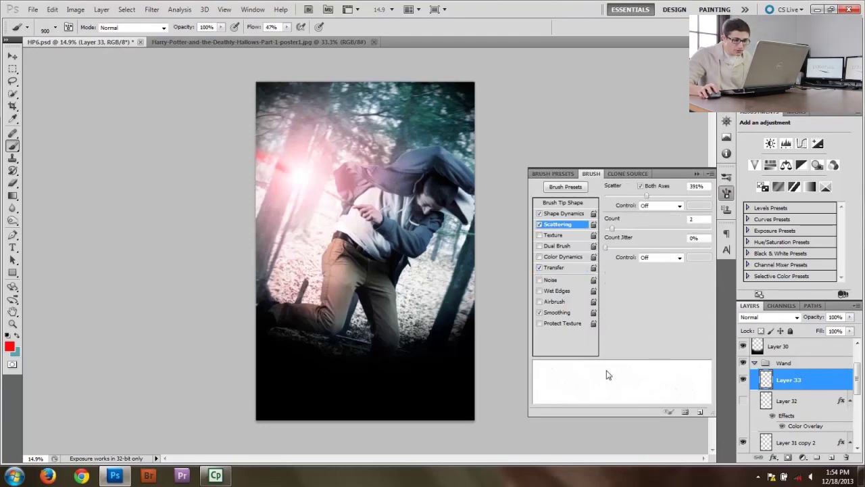
click(568, 213)
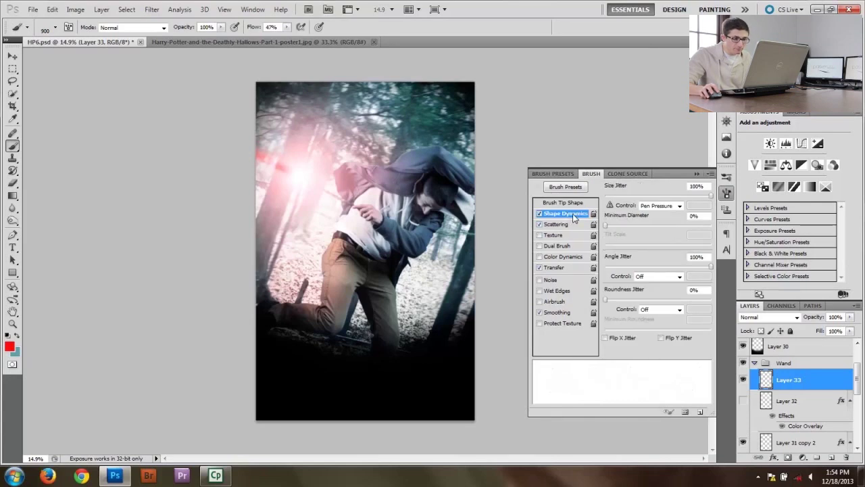
click(571, 225)
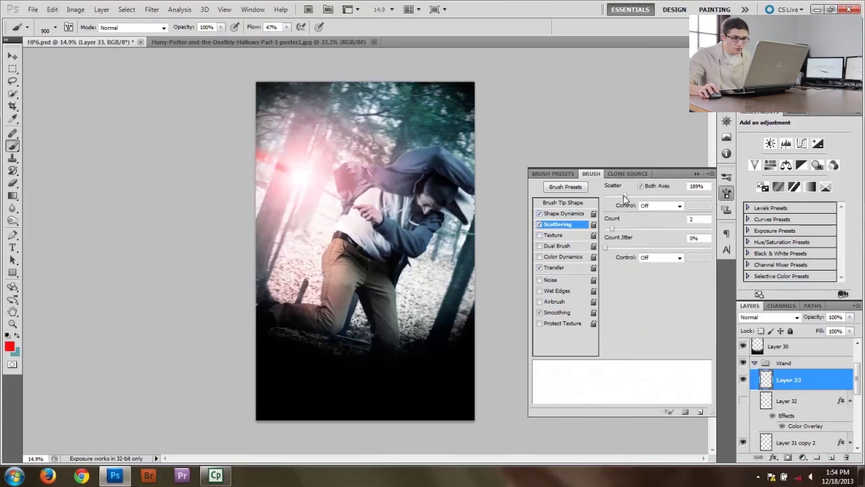
mouse_move(625, 197)
mouse_down()
mouse_move(600, 196)
mouse_move(609, 196)
mouse_up()
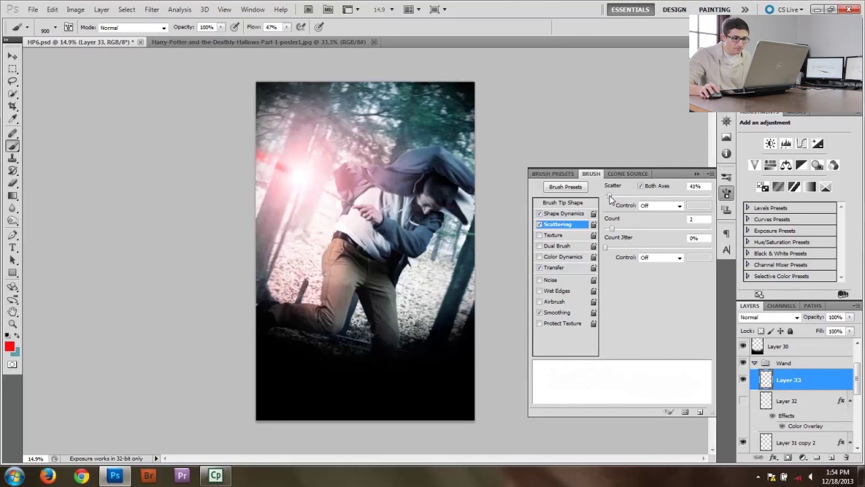
click(695, 174)
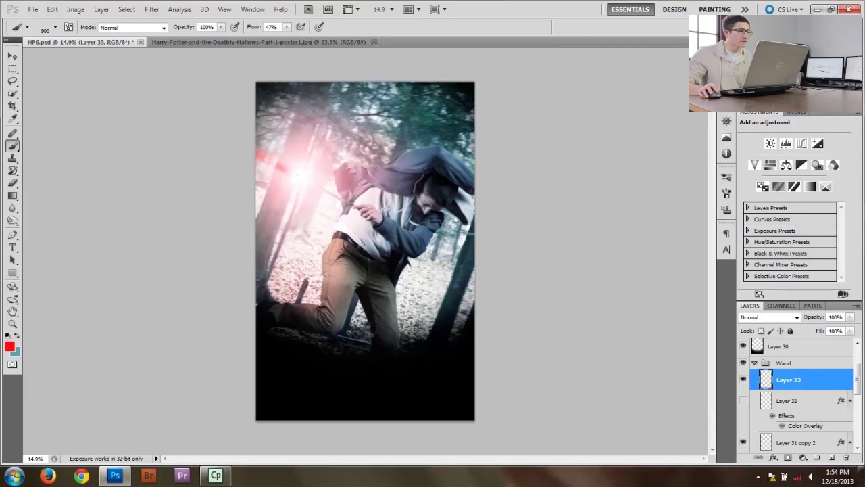
Sample light pink tones from the spell glow and paint particles around it on Layer 33.
alt+click(293, 164)
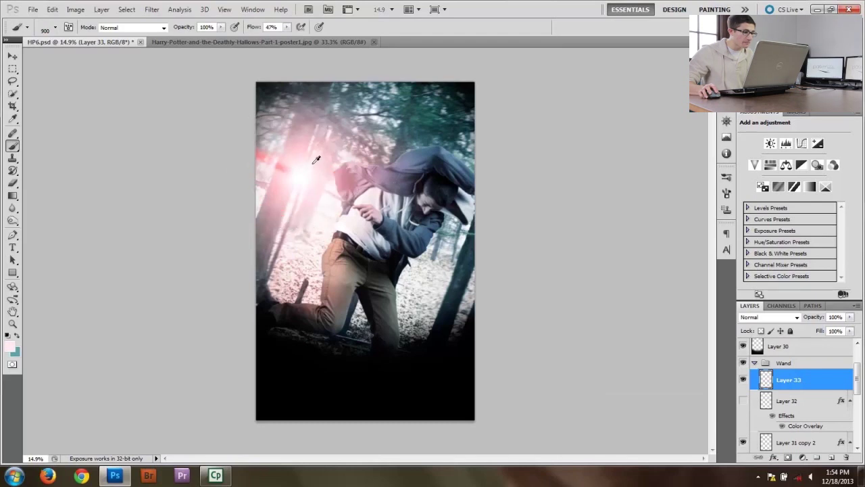
alt+click(314, 162)
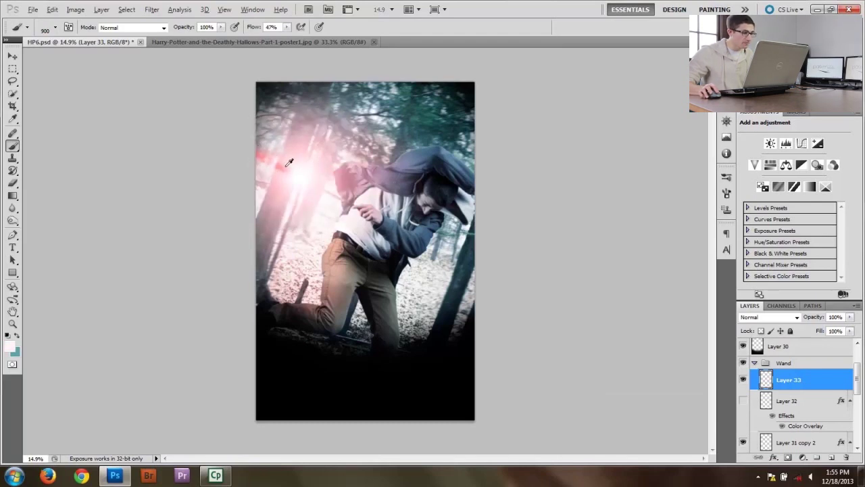
alt+click(286, 167)
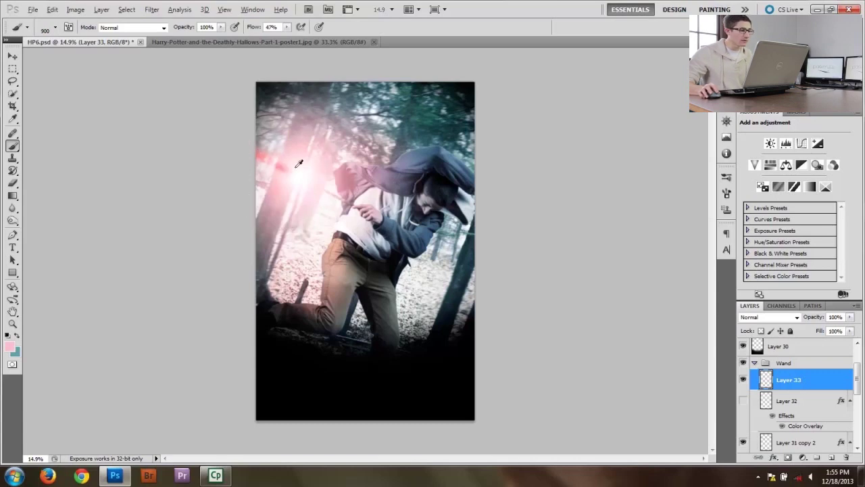
Add another empty layer and paint smaller light particles around the spell glow with the brush reduced to 300 px.
click(831, 458)
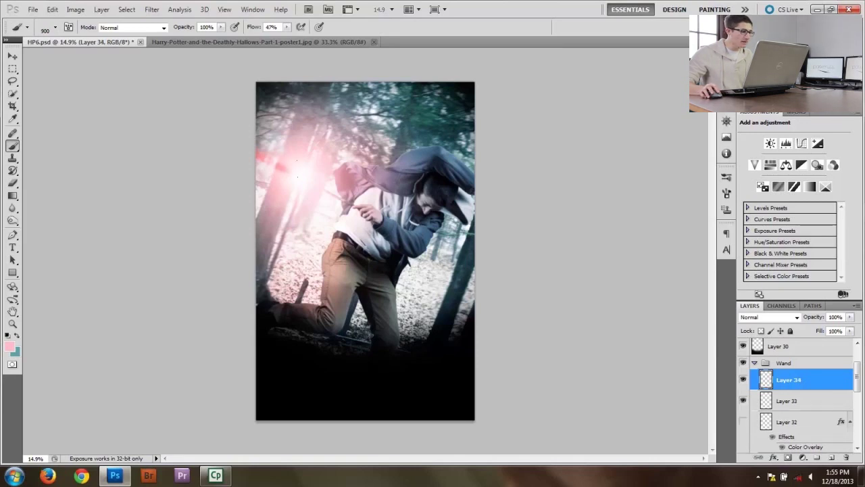
alt+scroll(328, 162, up, 4)
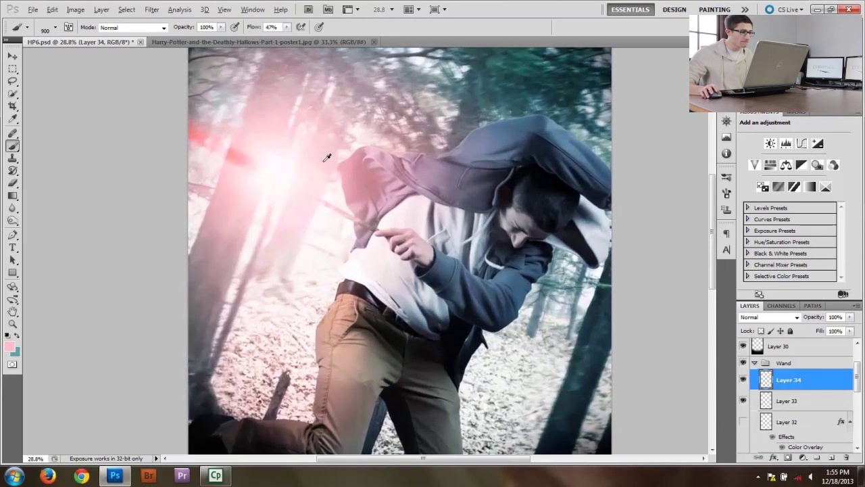
key(bracketleft)
key(bracketleft)
key(bracketleft)
key(bracketleft)
key(bracketleft)
key(bracketleft)
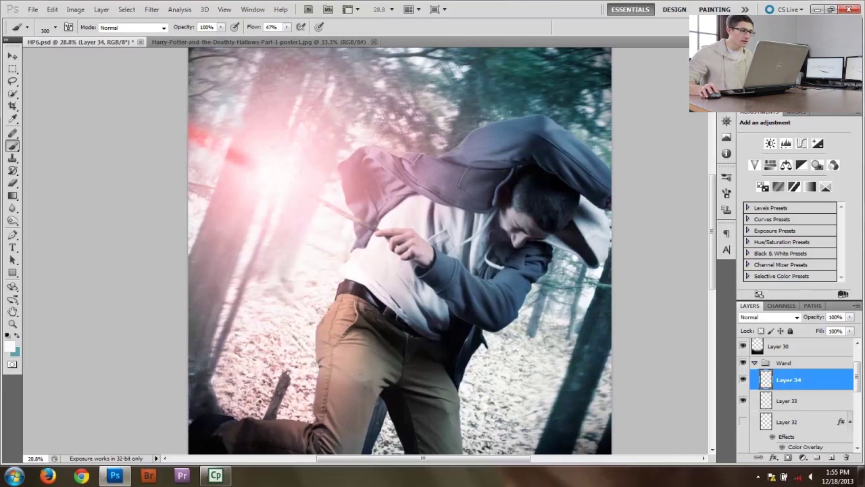
alt+scroll(410, 223, down, 1)
alt+scroll(313, 193, down, 1)
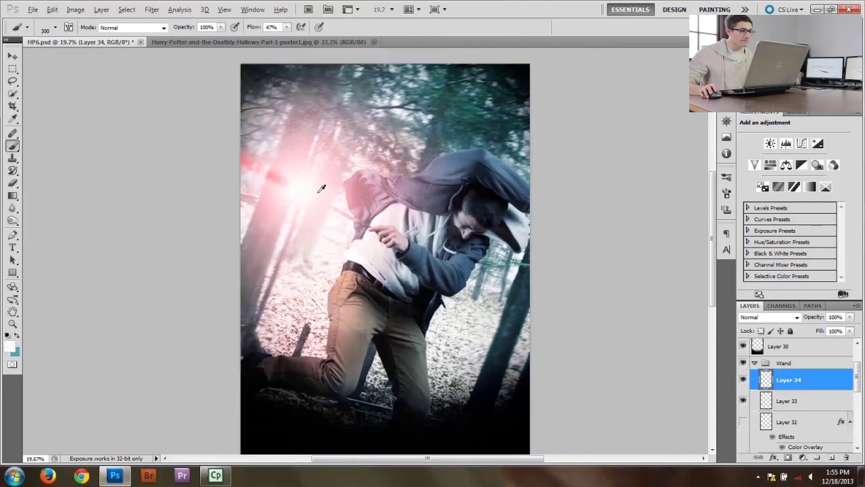
alt+scroll(318, 189, up, 2)
alt+scroll(320, 188, up, 3)
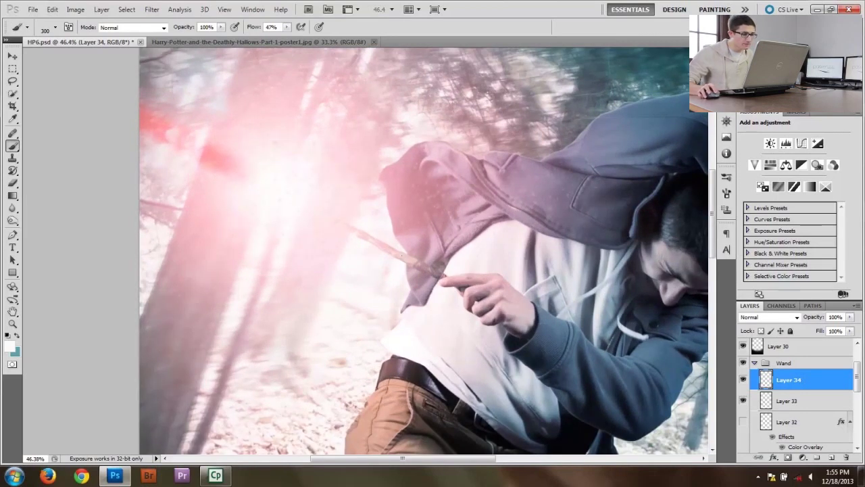
alt+scroll(252, 152, down, 5)
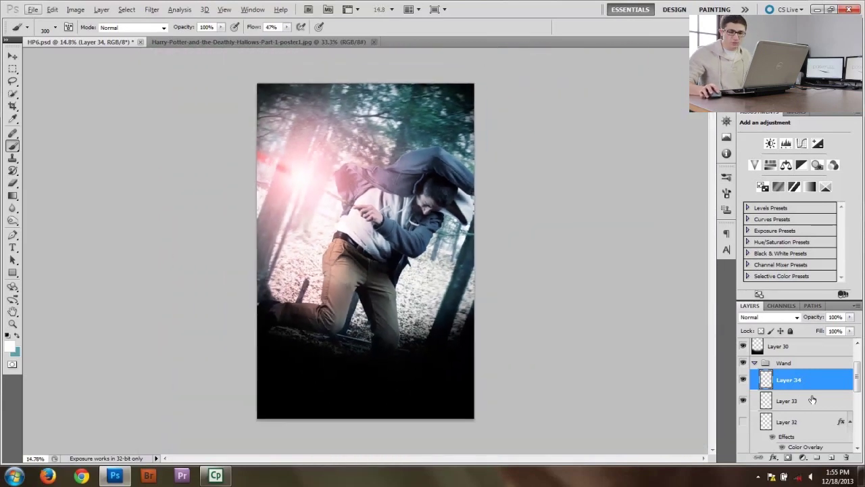
Move Layer 33 and Layer 34 out of the Wand group to directly above the Color group.
click(813, 400)
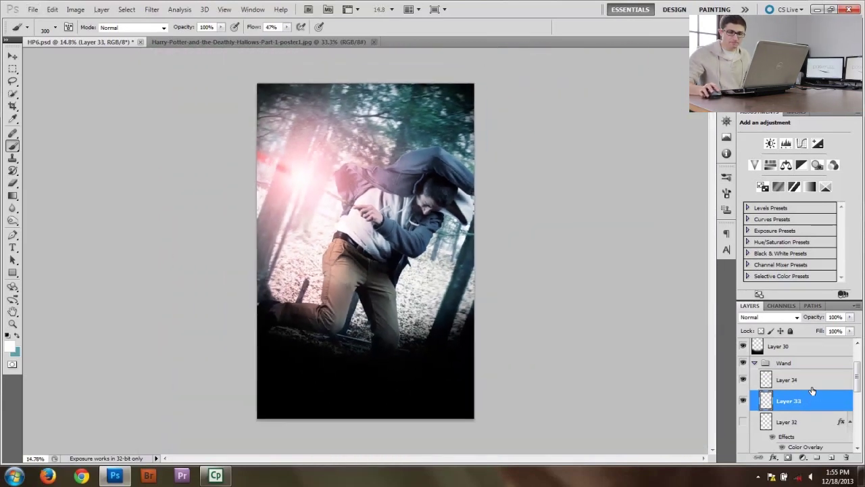
shift+click(804, 382)
scroll(805, 382, down, 1)
drag(835, 362, 826, 400)
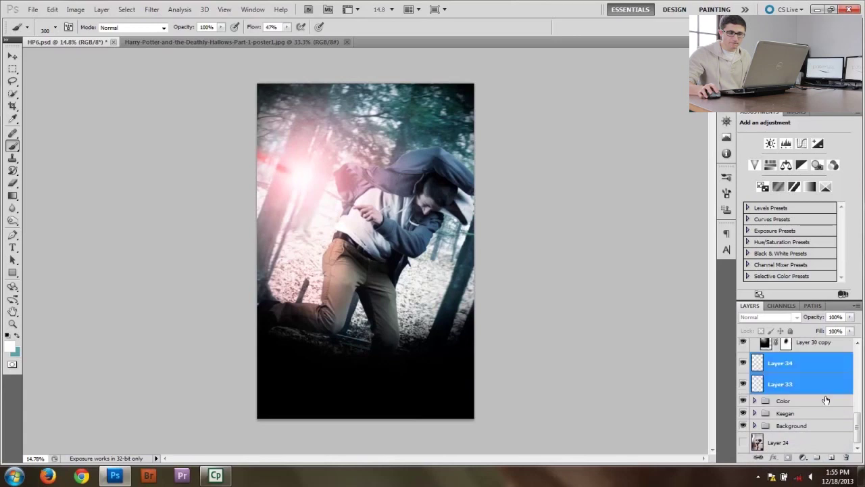
alt+scroll(318, 169, up, 3)
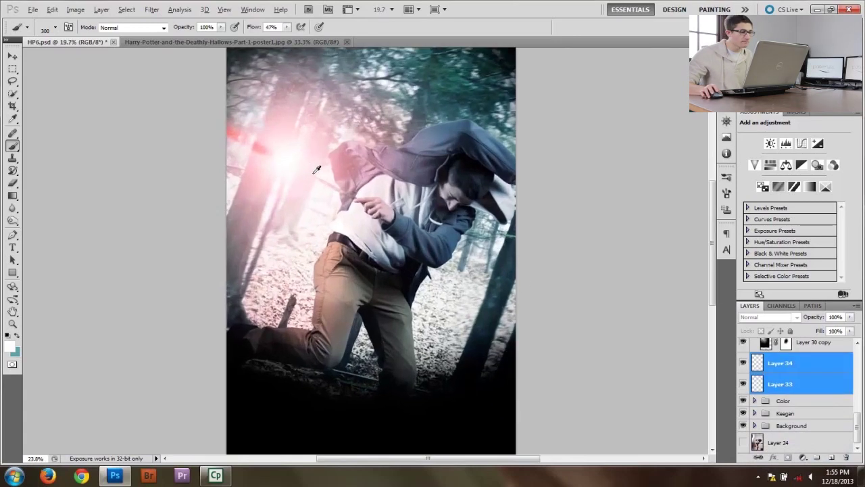
alt+scroll(319, 152, up, 1)
alt+scroll(325, 162, down, 1)
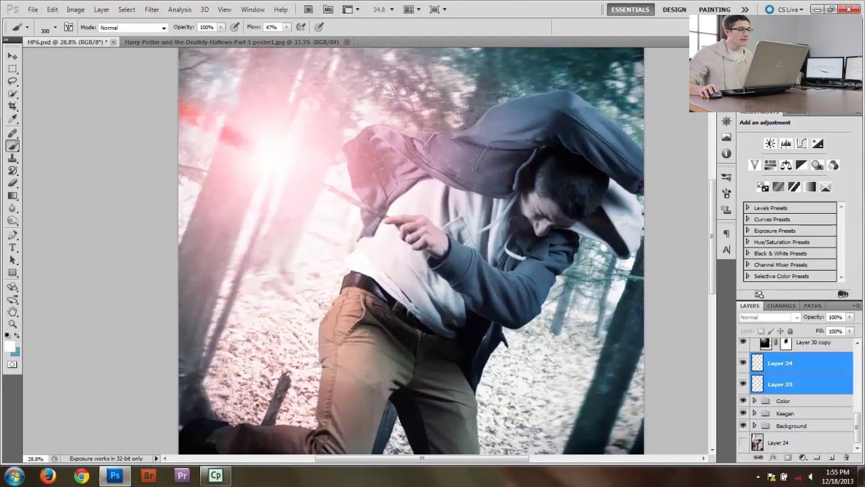
alt+scroll(340, 168, down, 2)
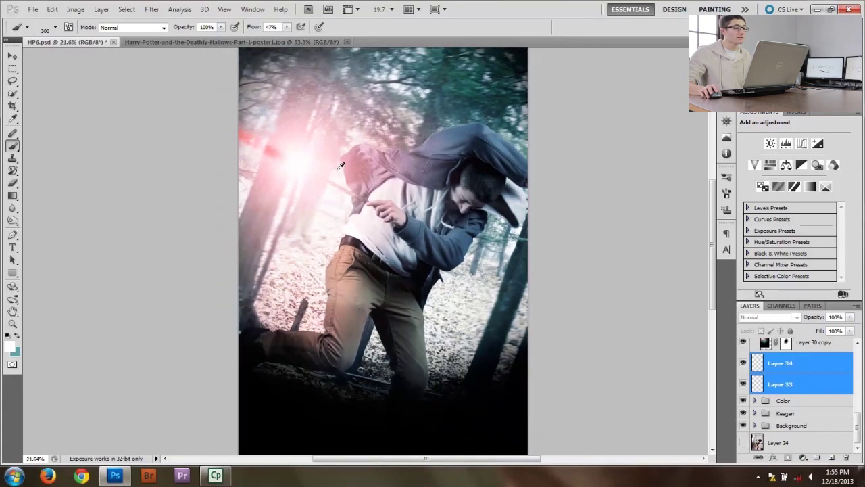
alt+scroll(340, 167, up, 1)
alt+scroll(340, 168, down, 1)
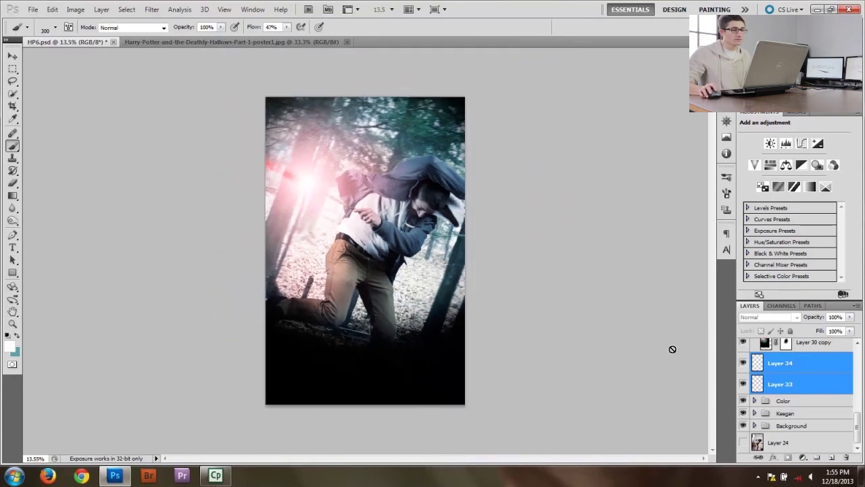
Collapse the Wand group and add a Hue/Saturation adjustment layer above Layer 30.
scroll(770, 387, up, 1)
scroll(771, 386, up, 2)
scroll(774, 385, up, 3)
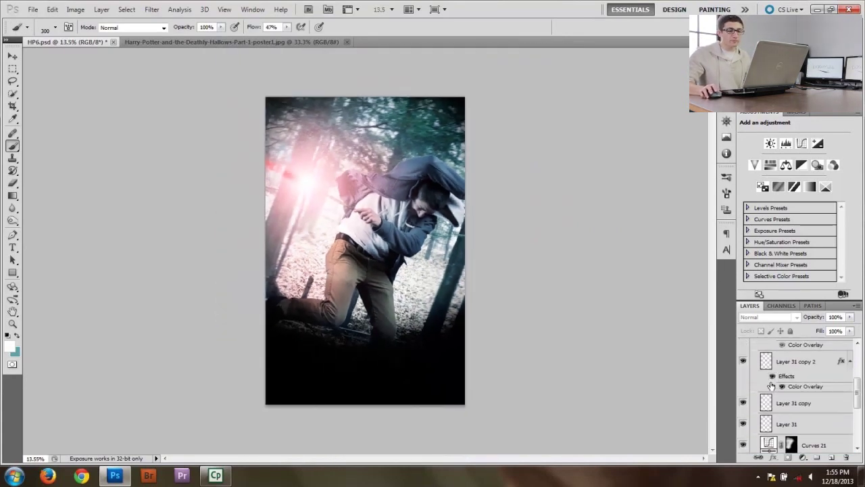
click(755, 390)
scroll(794, 387, up, 1)
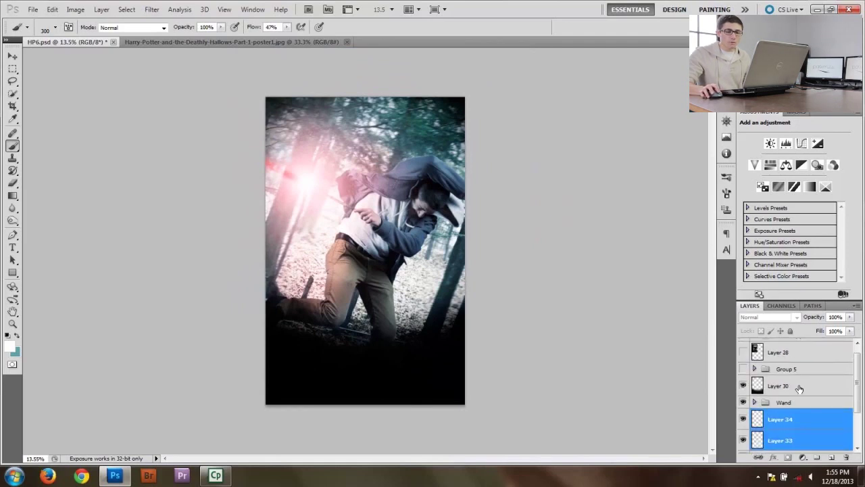
click(798, 386)
click(803, 458)
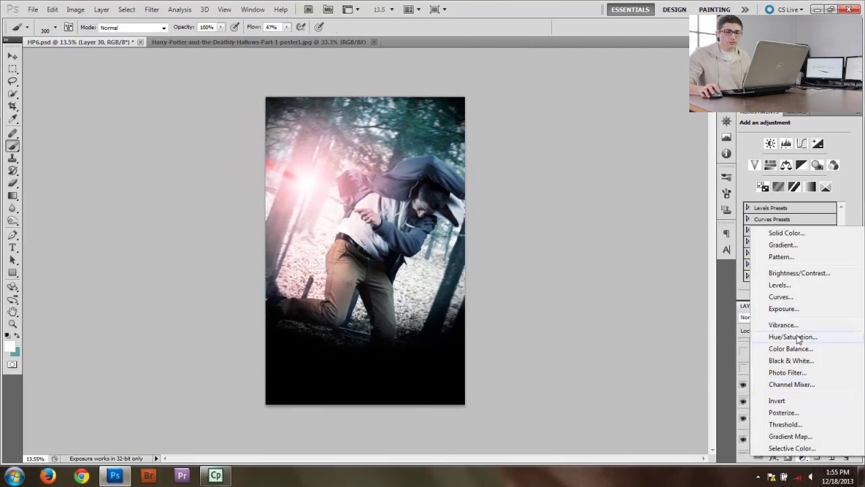
click(812, 334)
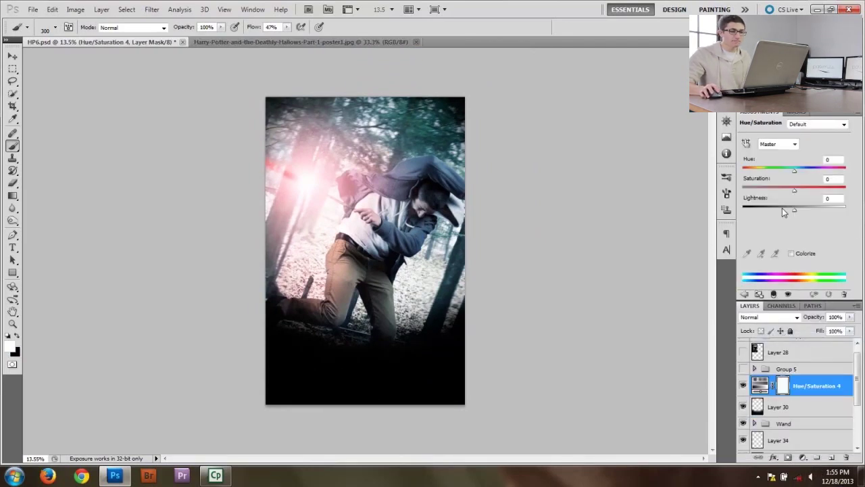
Colorize the Hue/Saturation adjustment with Hue 188 and Saturation 25, and lower the layer's opacity to 31%.
click(791, 253)
click(791, 254)
click(792, 253)
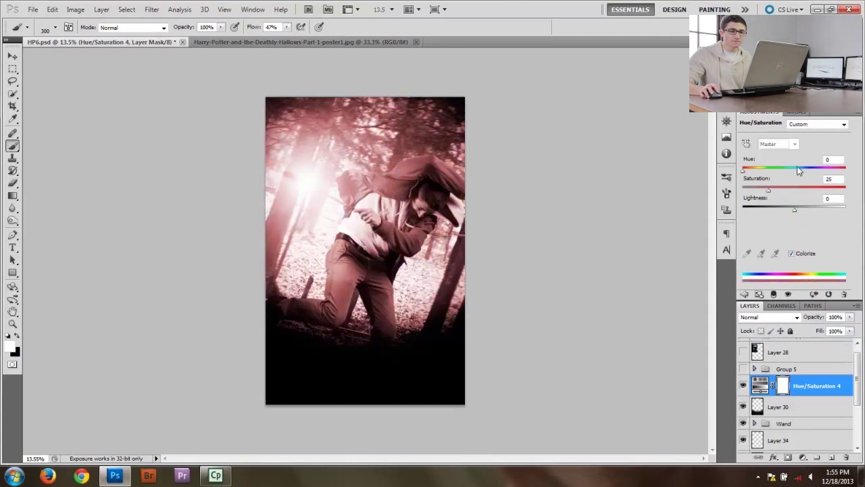
click(795, 169)
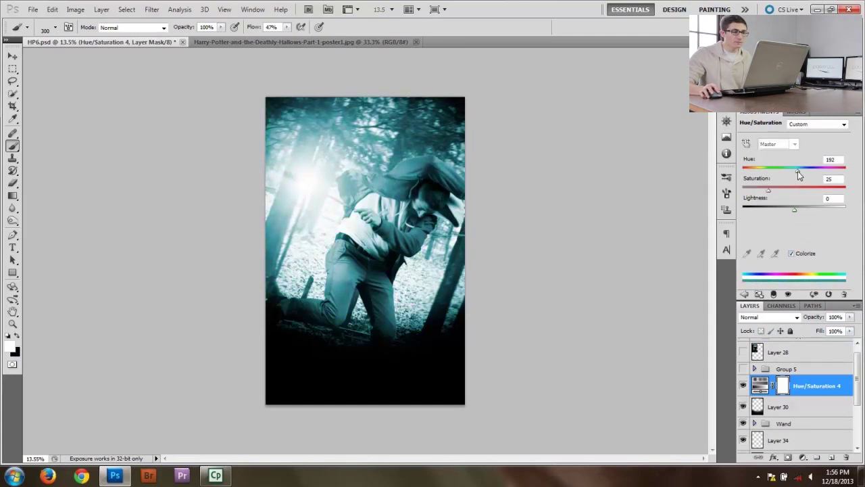
drag(798, 171, 797, 169)
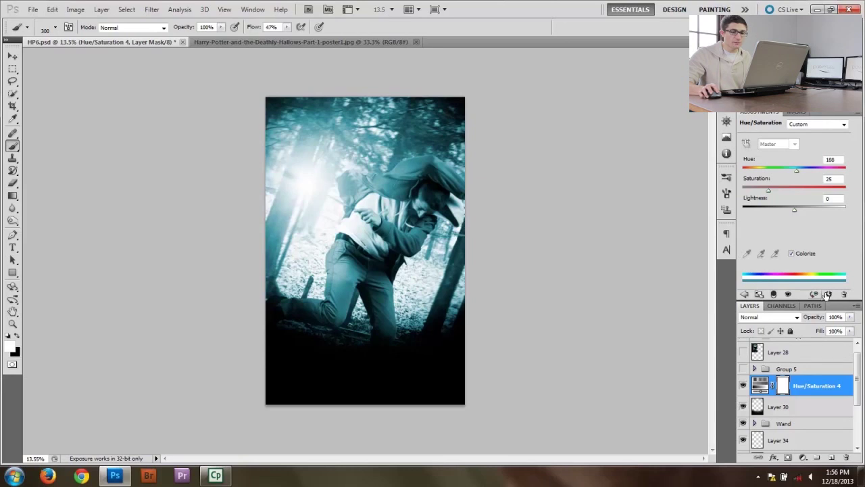
click(849, 317)
drag(847, 329, 815, 333)
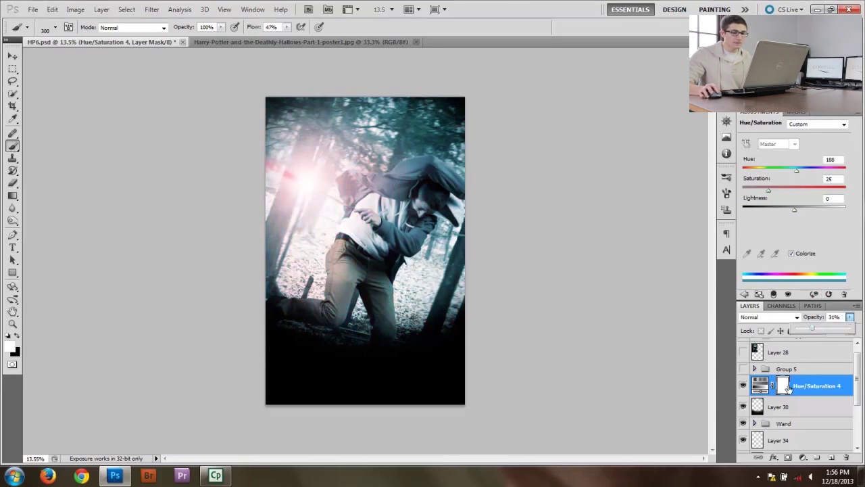
Target the Hue/Saturation 4 layer mask and set up a soft round brush with black paint at 30% opacity.
click(786, 391)
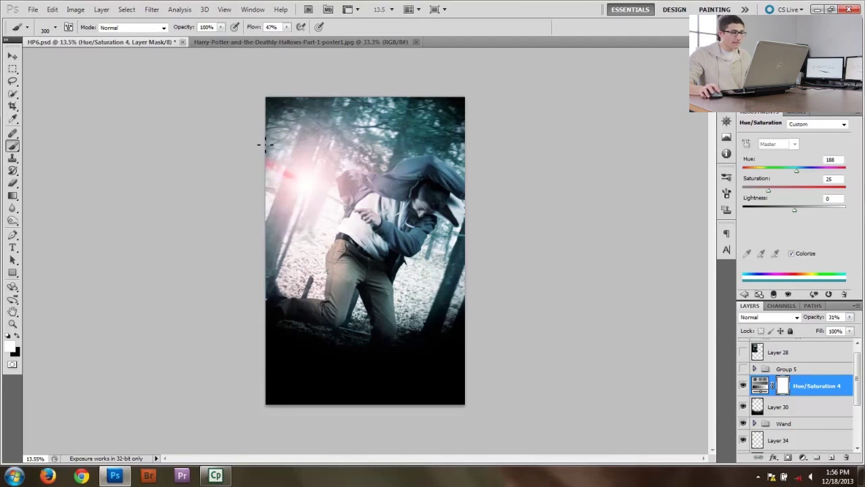
key(x)
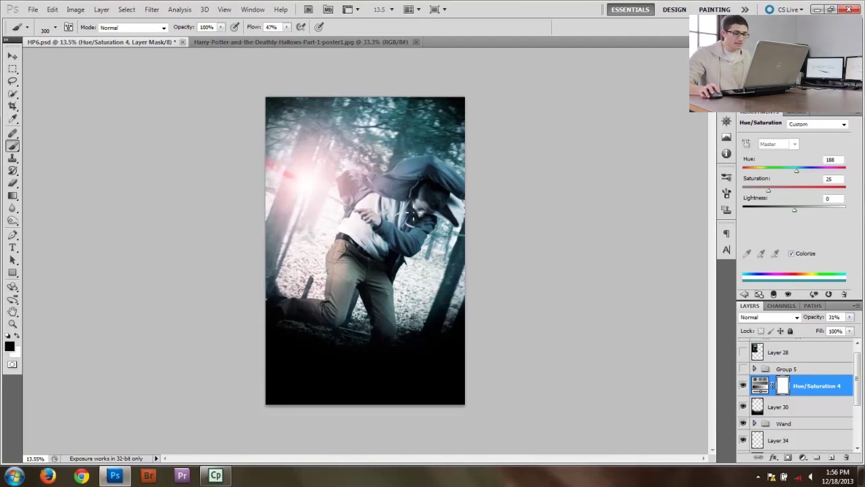
key(bracketright)
key(bracketright)
key(bracketright)
key(bracketright)
key(bracketright)
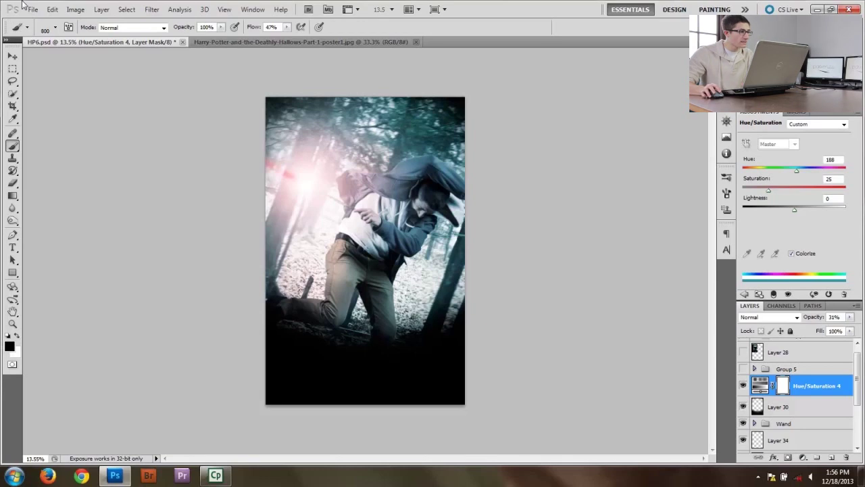
click(56, 28)
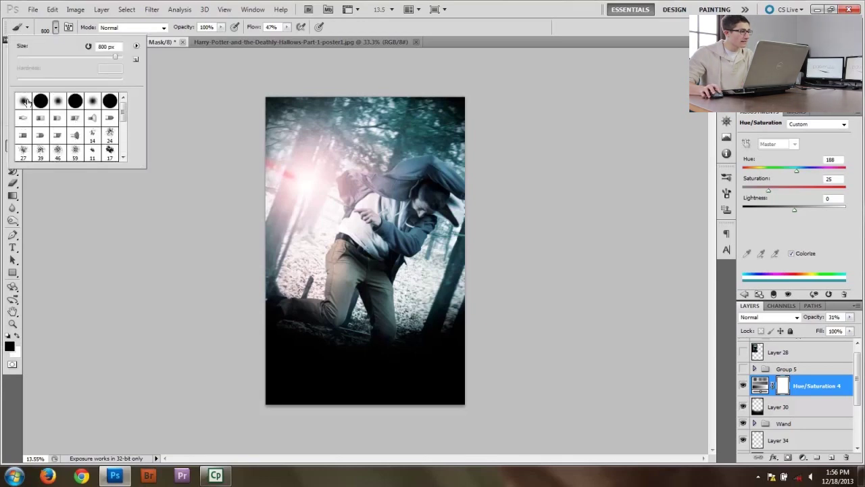
click(24, 101)
click(55, 30)
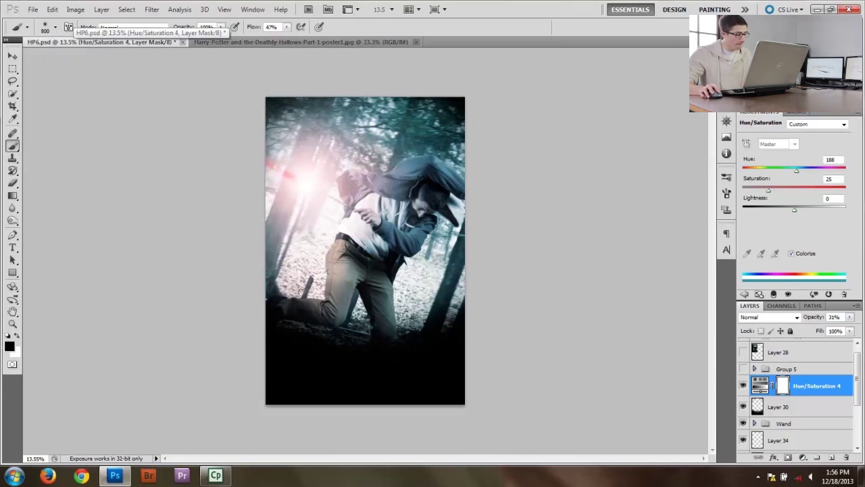
key(super)
key(Escape)
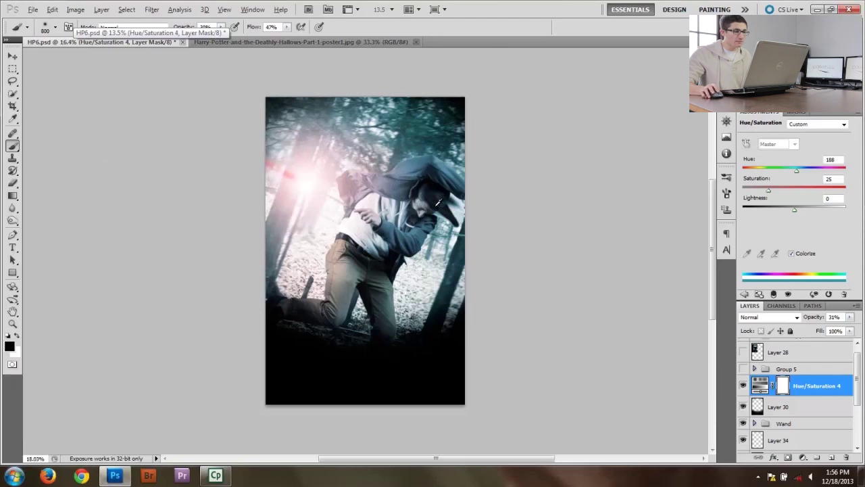
Reduce the brush to 250 px and paint on the mask over the man's face and hand to soften the teal tint.
scroll(391, 218, up, 3)
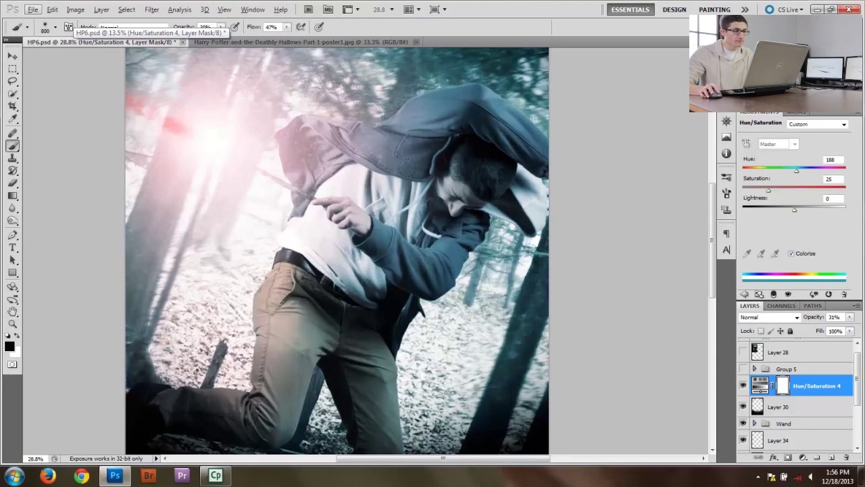
key(bracketleft)
key(bracketleft)
key(bracketleft)
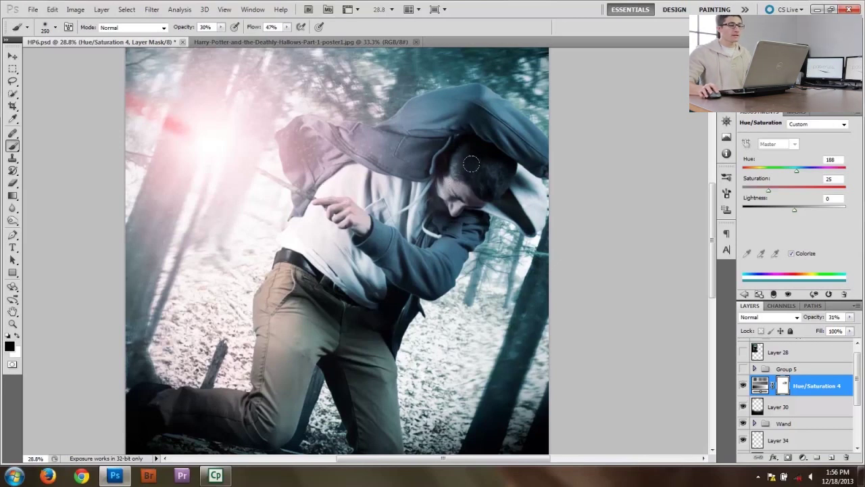
Make the Titles copy group visible on the poster.
scroll(433, 243, down, 3)
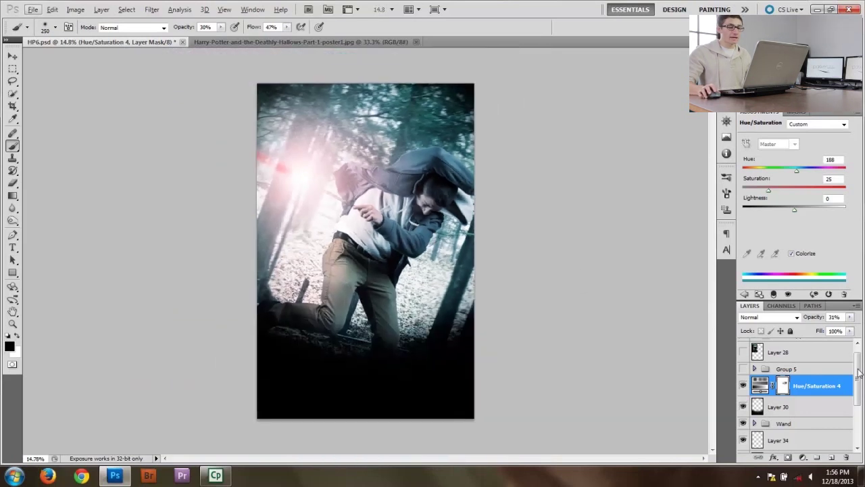
scroll(808, 379, up, 1)
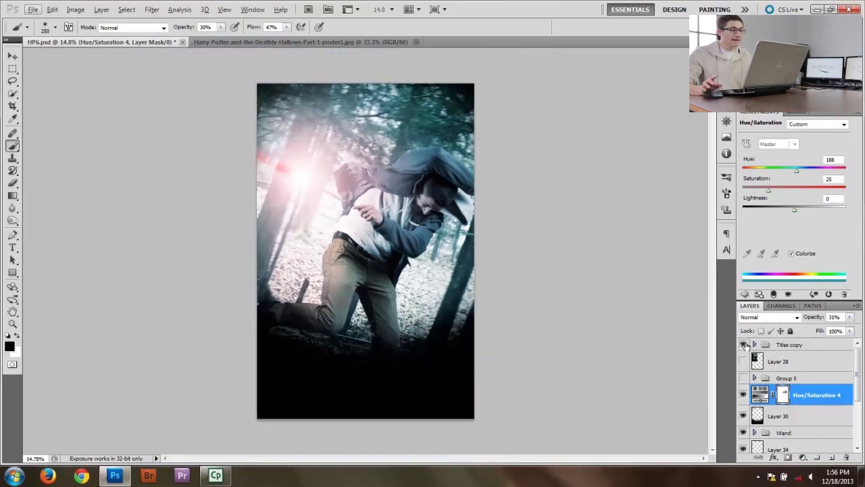
click(744, 345)
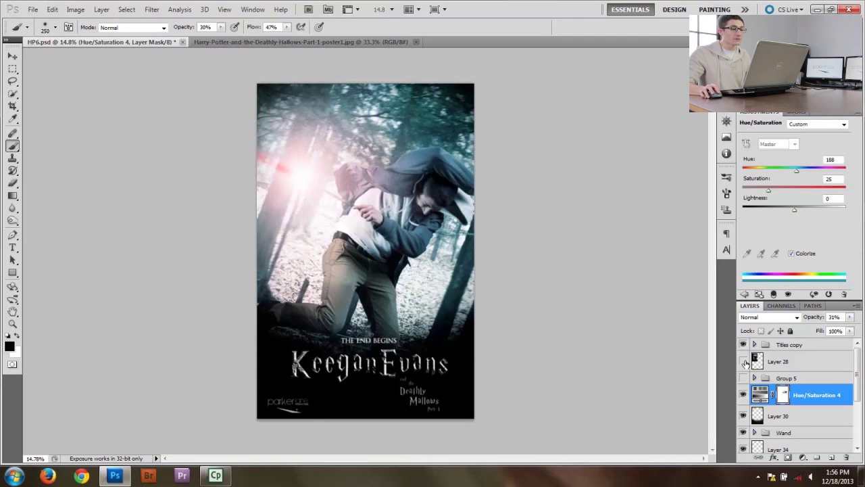
Toggle the visibility of Layer 28 and repeatedly of Group 5 to compare the current poster with the finished version.
click(744, 362)
click(744, 362)
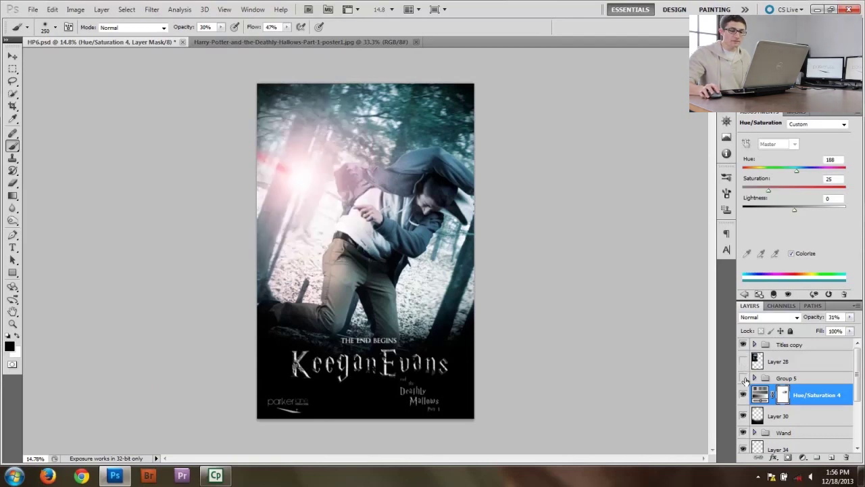
click(744, 379)
click(743, 379)
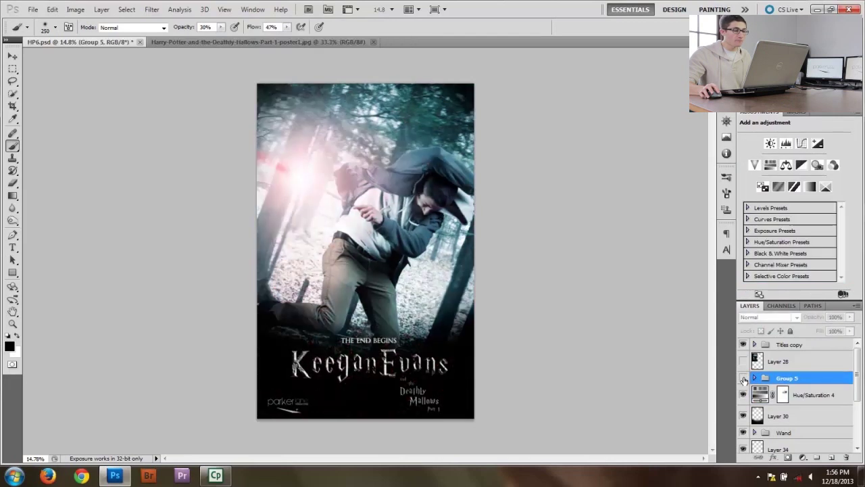
click(744, 379)
click(743, 379)
click(743, 379)
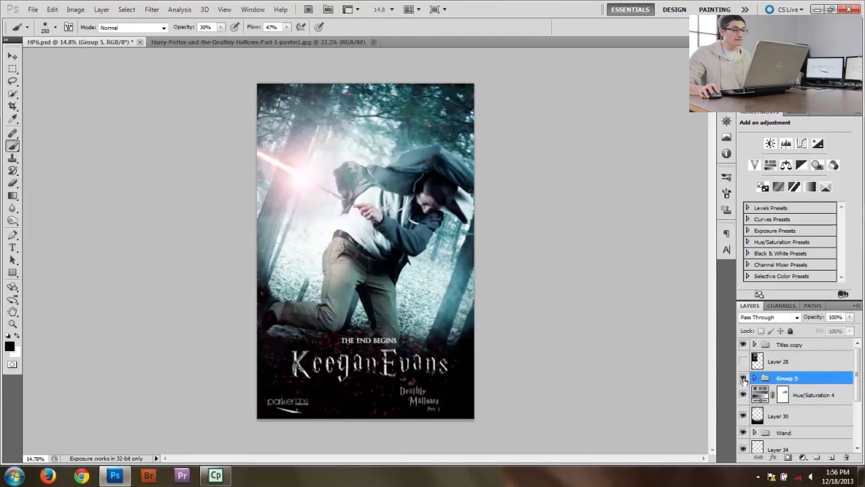
click(744, 378)
click(743, 378)
click(743, 378)
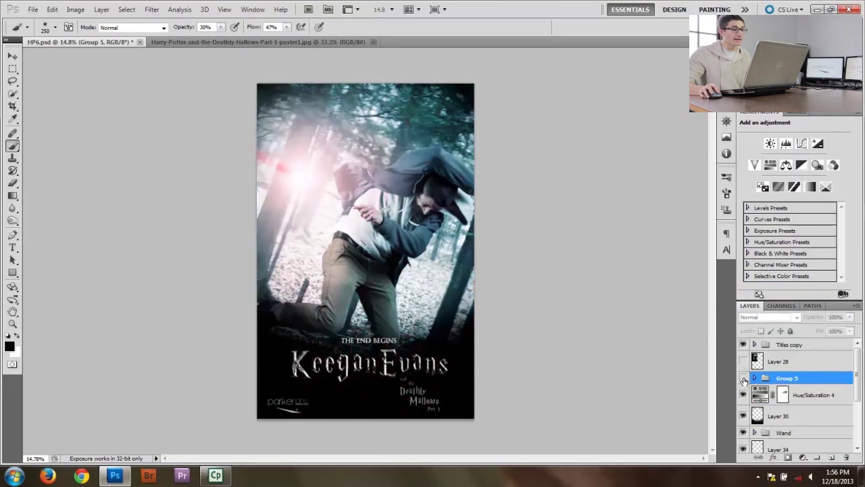
click(744, 379)
click(743, 379)
click(744, 378)
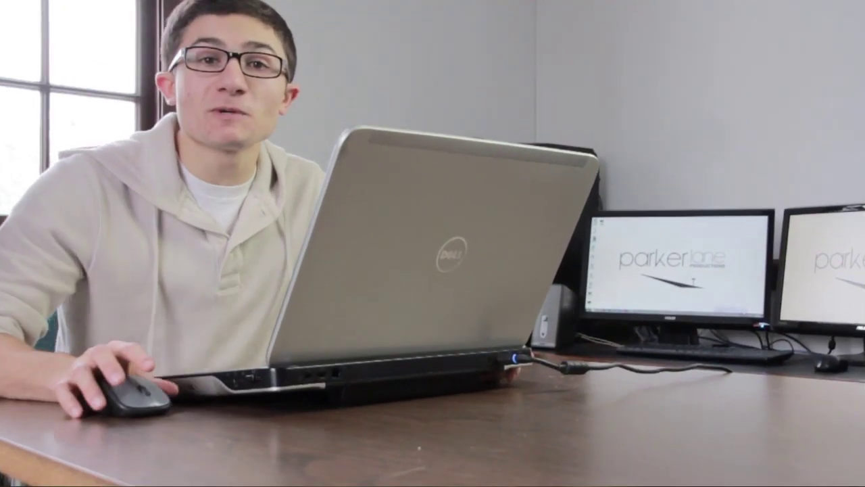